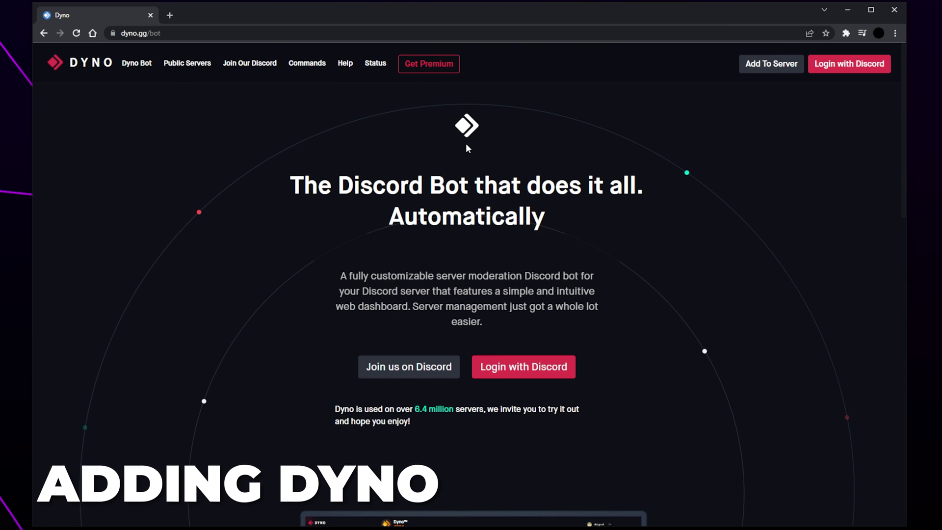
# Start adding the Dyno bot and select the A - Tutorial server.
pyautogui.click(760, 68)
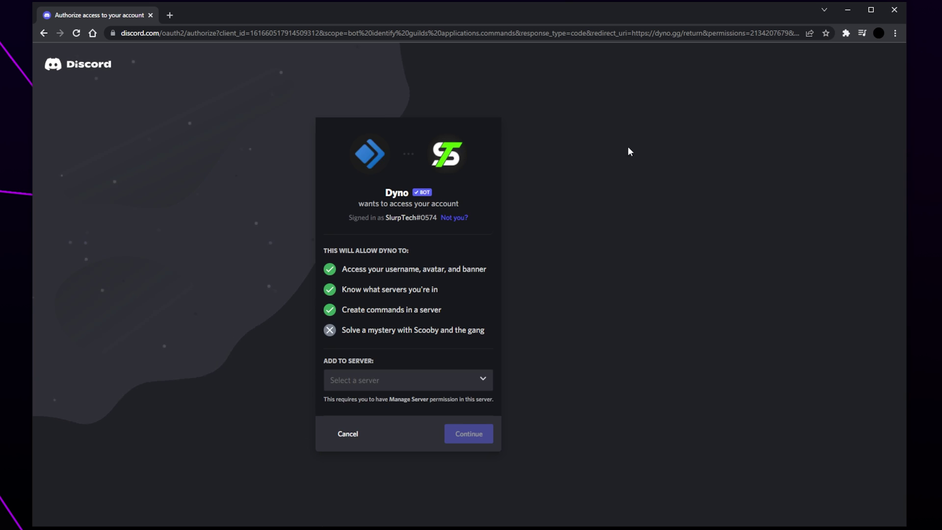
pyautogui.click(419, 379)
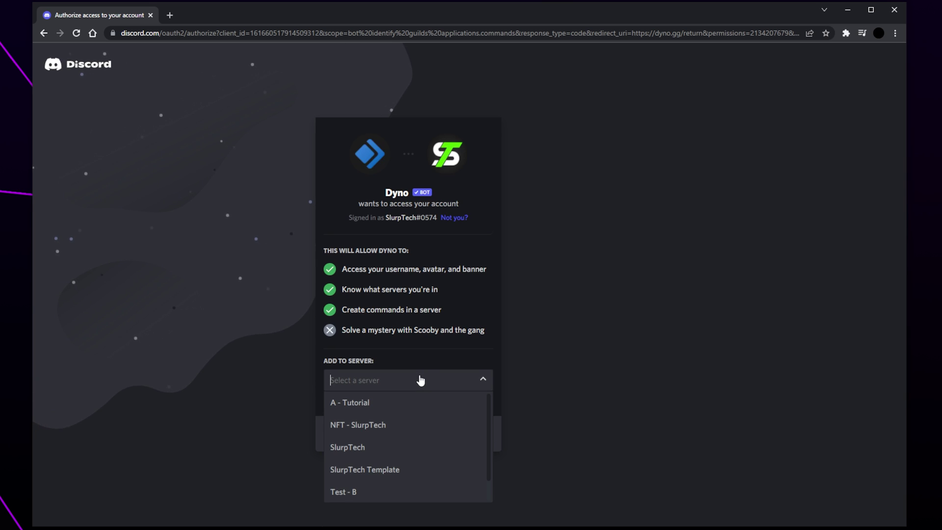
pyautogui.click(407, 403)
pyautogui.click(468, 434)
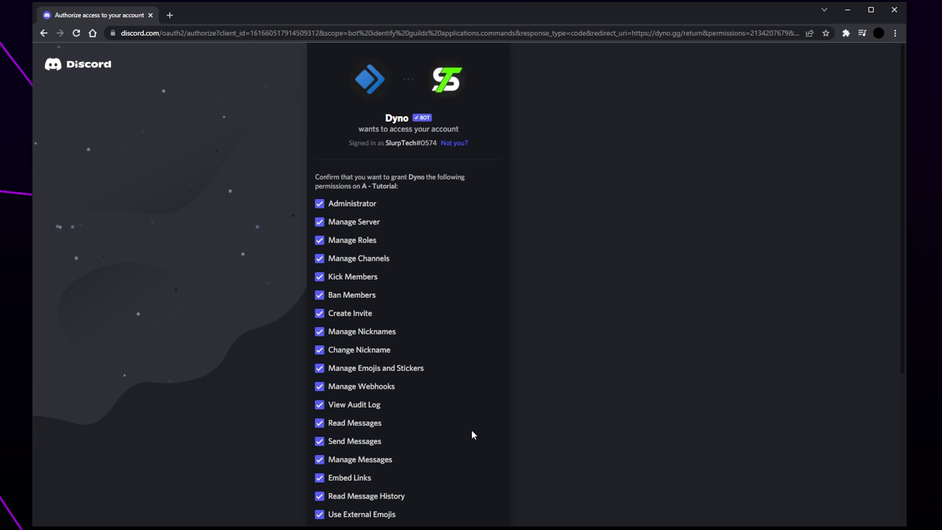
# Authorize Dyno with all permissions, including Administrator, and pass the human check.
pyautogui.click(321, 206)
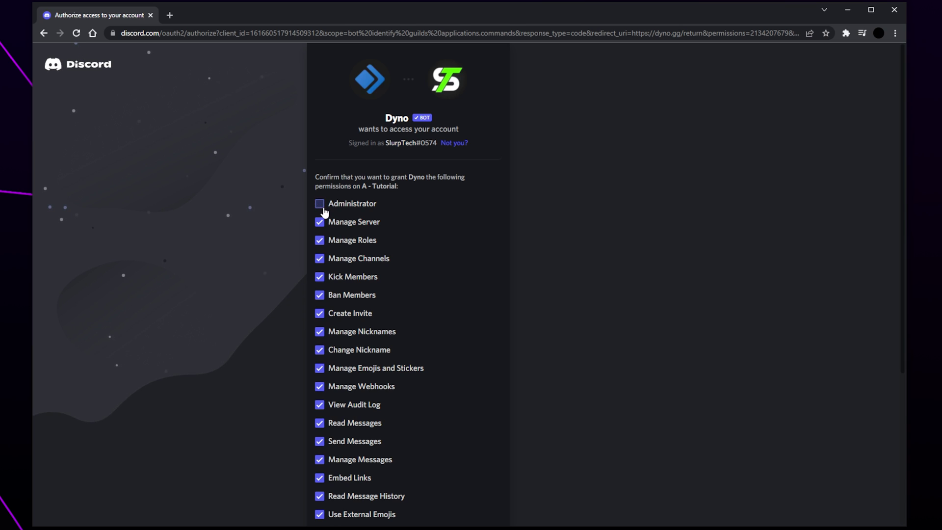
pyautogui.click(323, 210)
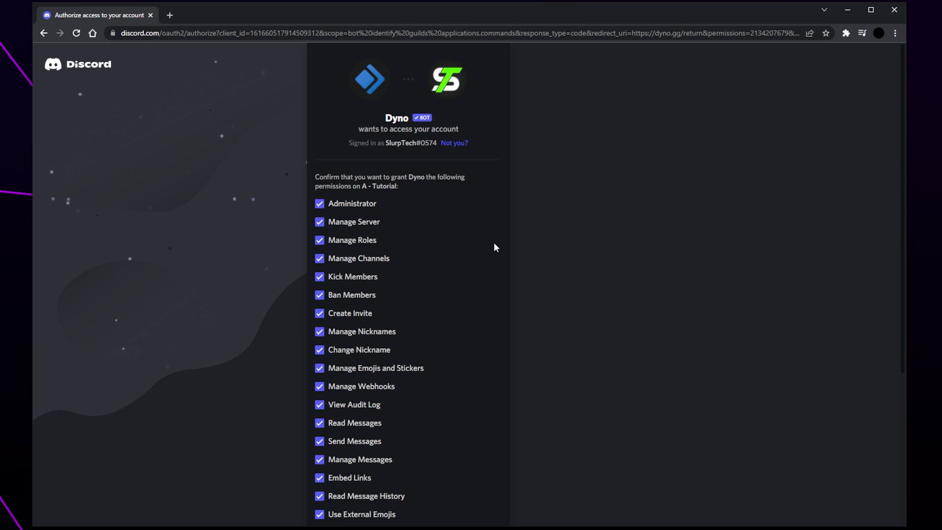
pyautogui.scroll(-4, 511, 245)
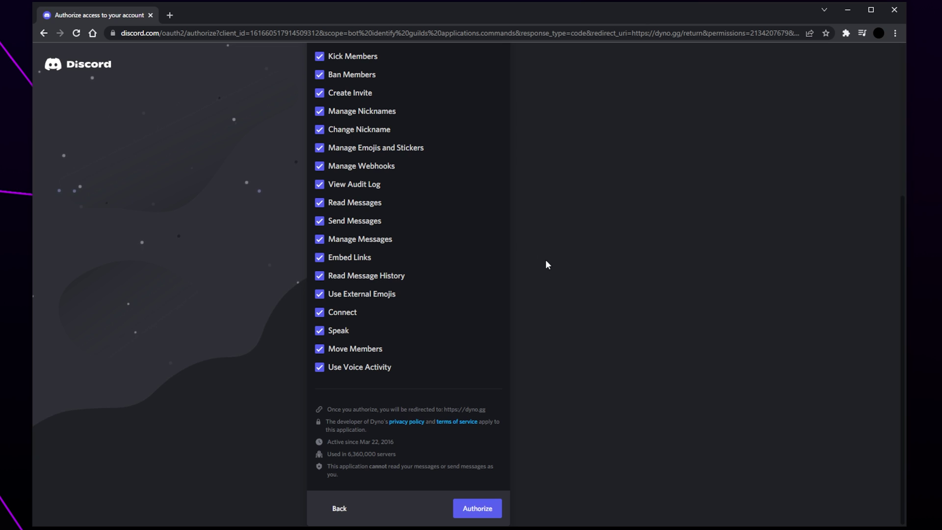
pyautogui.click(490, 511)
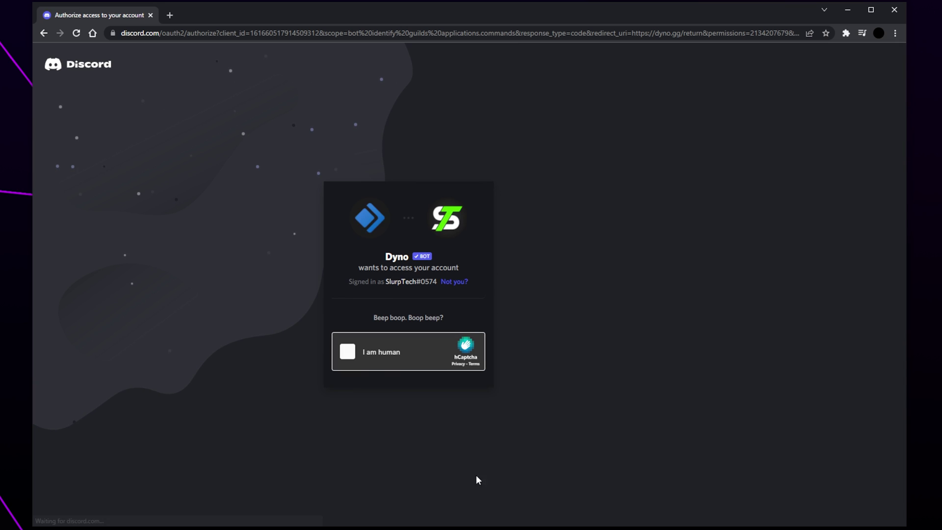
pyautogui.click(349, 353)
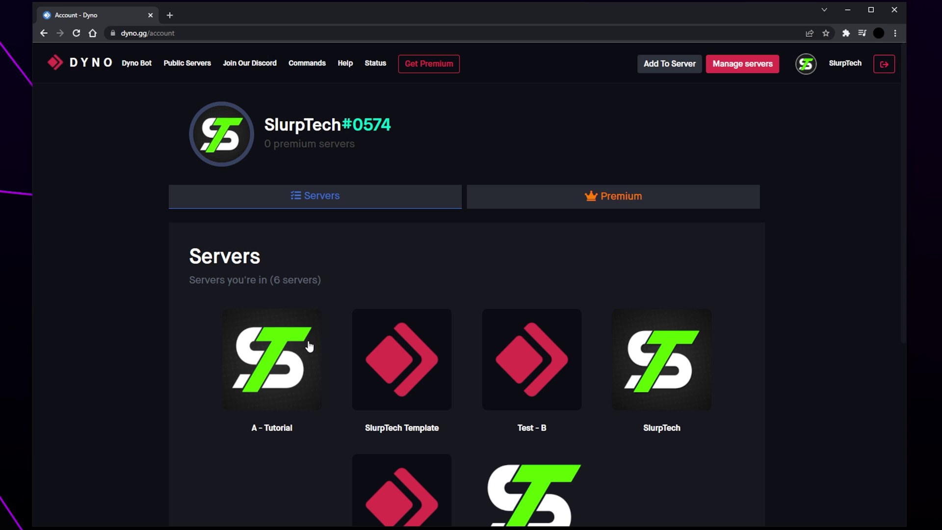
# Open Dyno's A - Tutorial dashboard and complete the setup wizard with the ? prefix, skipping the updates channel.
pyautogui.click(287, 353)
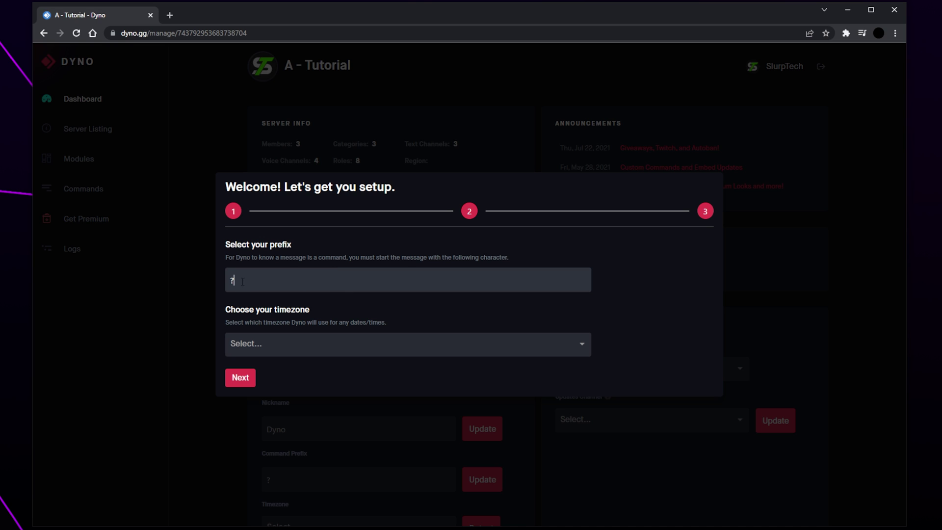
pyautogui.moveTo(243, 281); pyautogui.dragTo(226, 283)
pyautogui.click(288, 286)
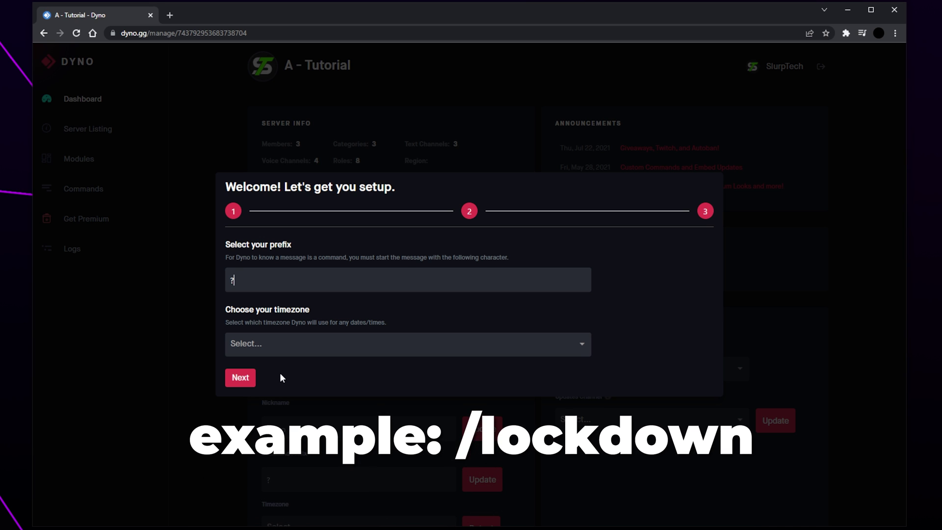
pyautogui.click(241, 379)
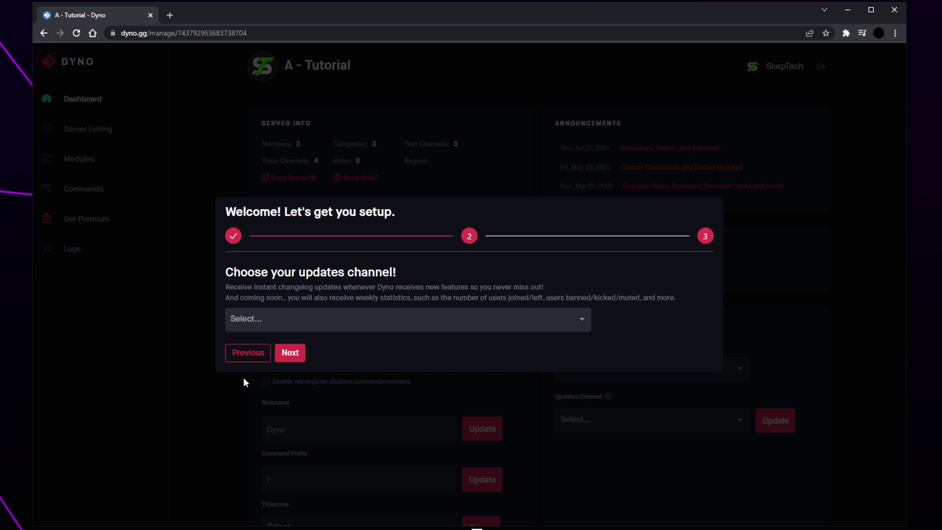
pyautogui.click(293, 360)
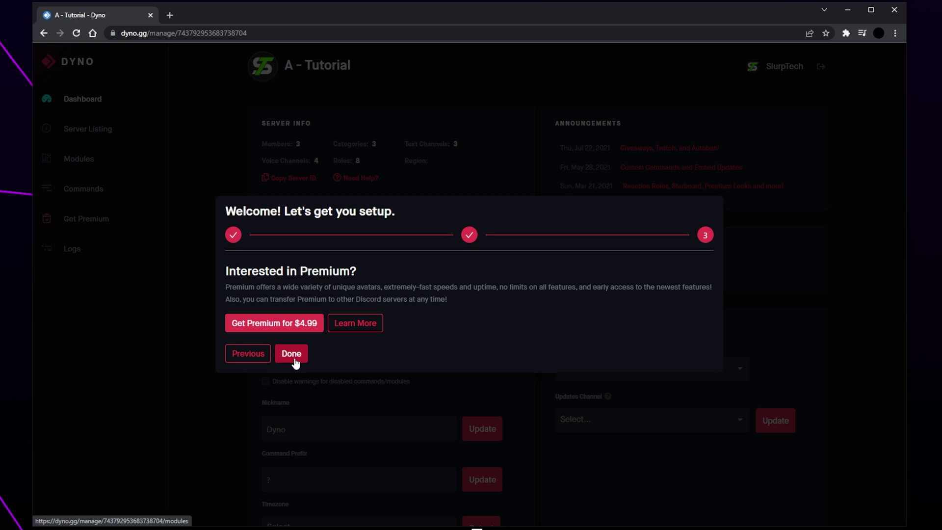
pyautogui.click(294, 361)
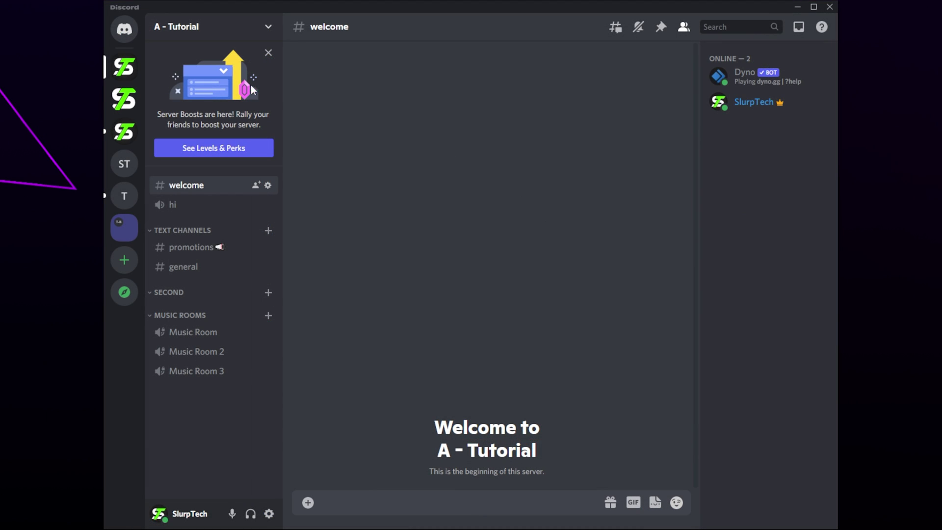
# Drag the Dyno role to the top in Server Settings > Roles and save the order.
pyautogui.click(197, 34)
pyautogui.click(199, 102)
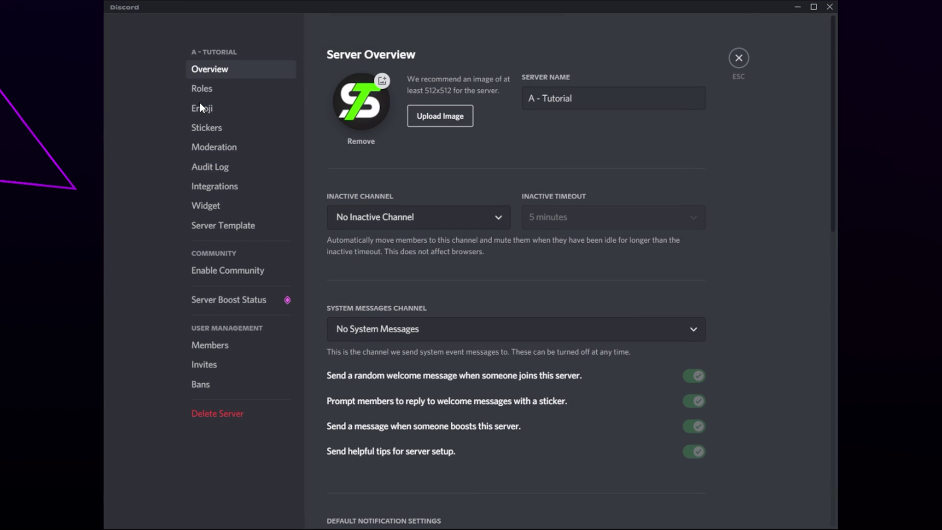
pyautogui.click(207, 90)
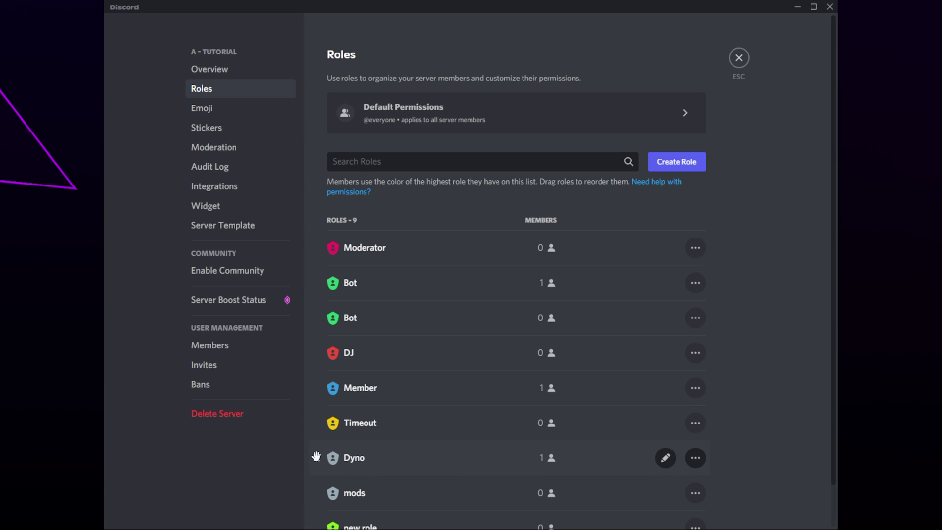
pyautogui.moveTo(317, 454); pyautogui.dragTo(323, 238)
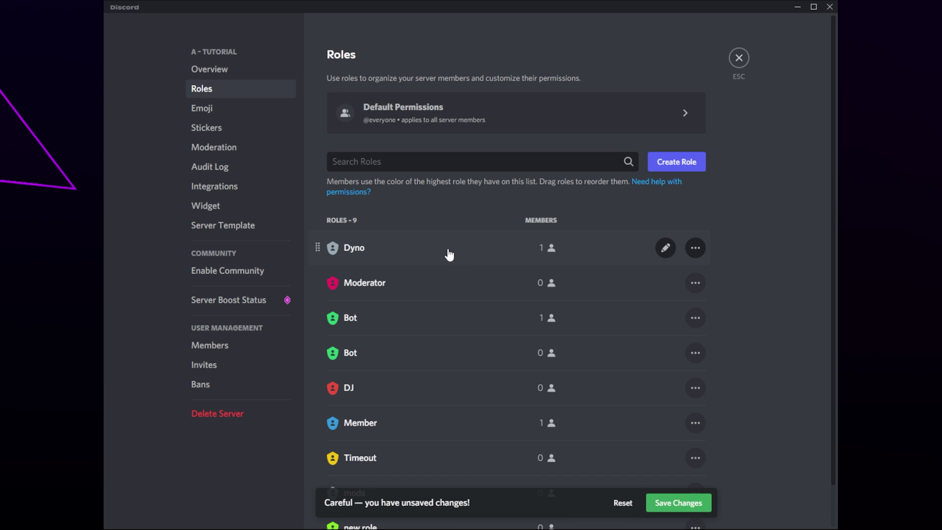
pyautogui.click(687, 503)
pyautogui.click(740, 61)
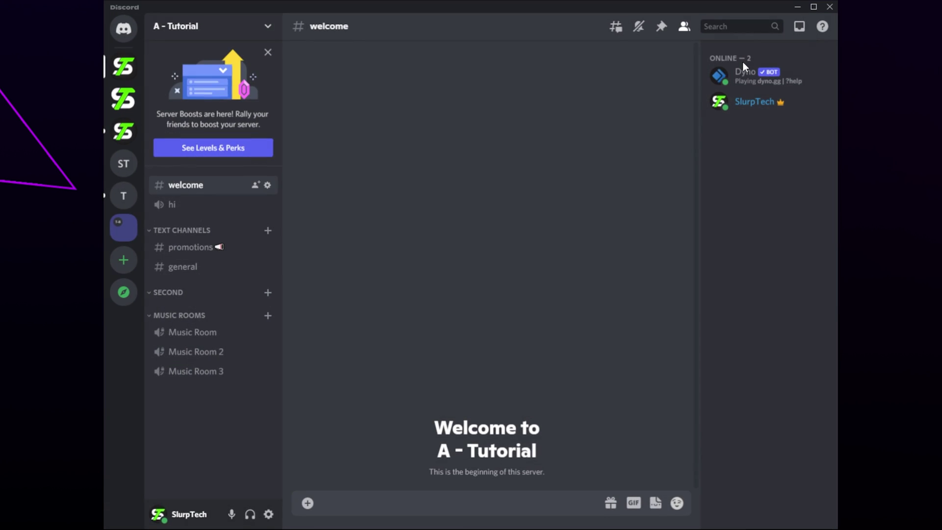
# Create a new private category named 'server logs'.
pyautogui.rightClick(234, 217)
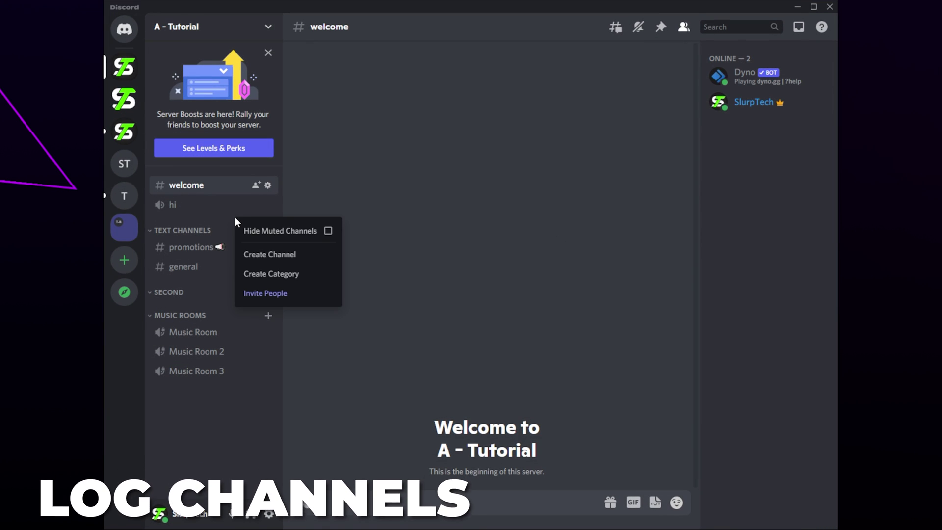
pyautogui.click(280, 273)
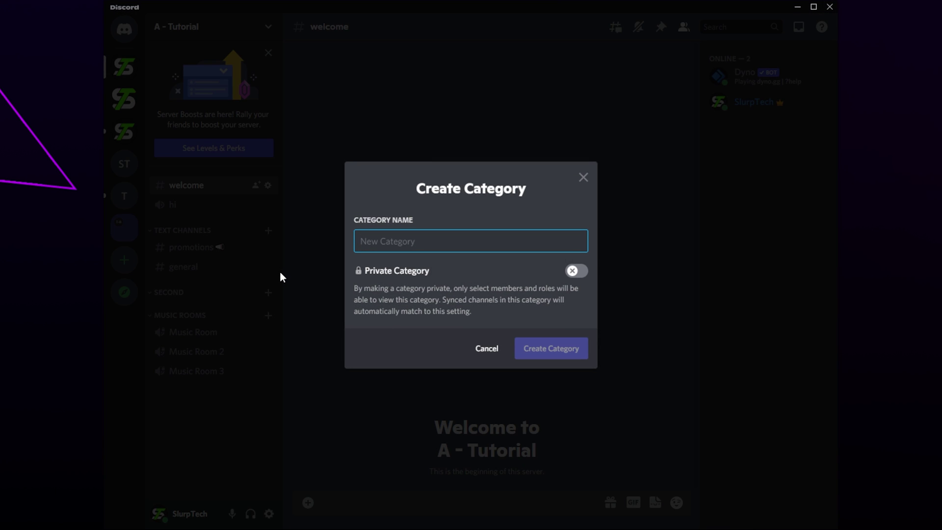
pyautogui.write('server logs')
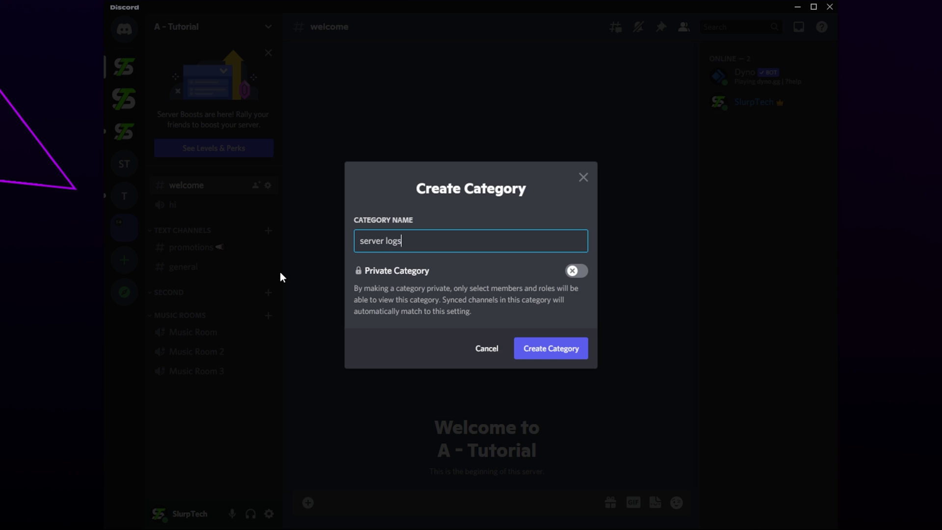
pyautogui.click(581, 277)
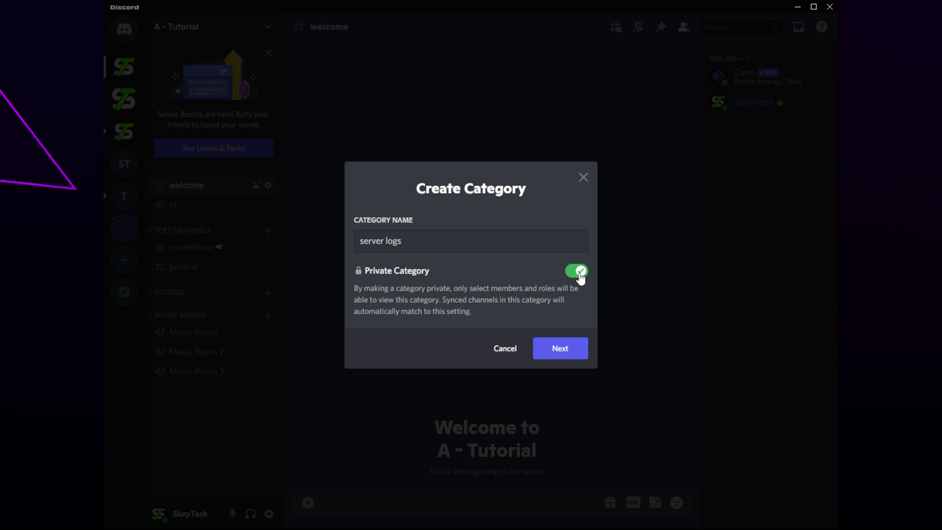
pyautogui.click(567, 357)
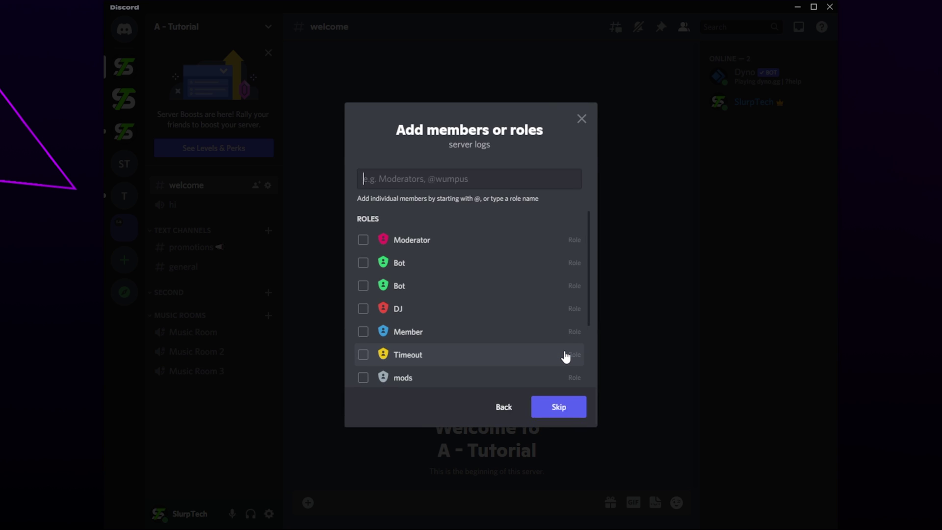
# Grant the Moderator role and Dyno access, then create the category.
pyautogui.click(365, 239)
pyautogui.scroll(-1, 435, 291)
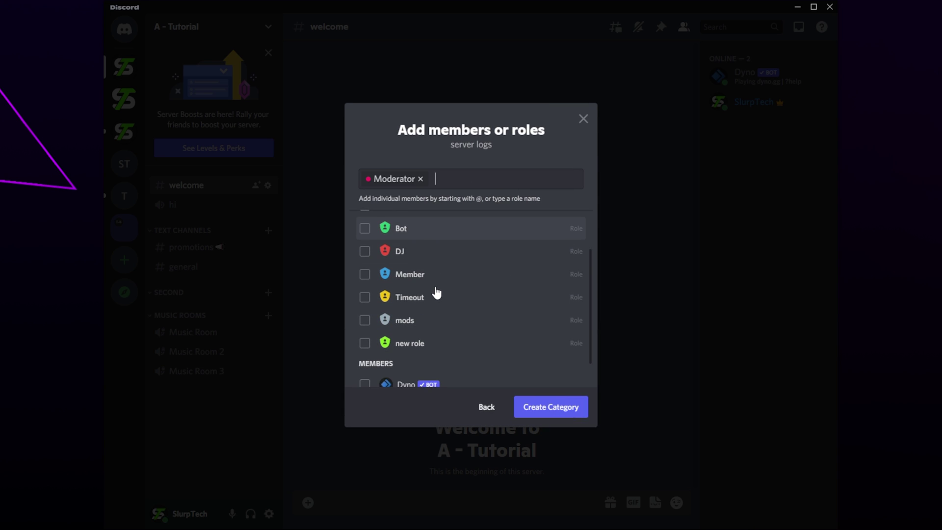
pyautogui.scroll(-1, 436, 293)
pyautogui.click(367, 350)
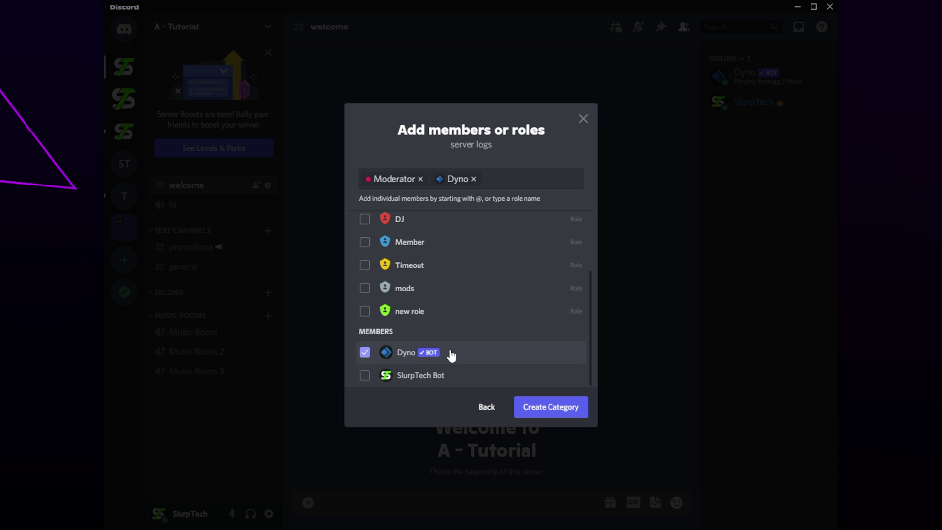
pyautogui.click(550, 409)
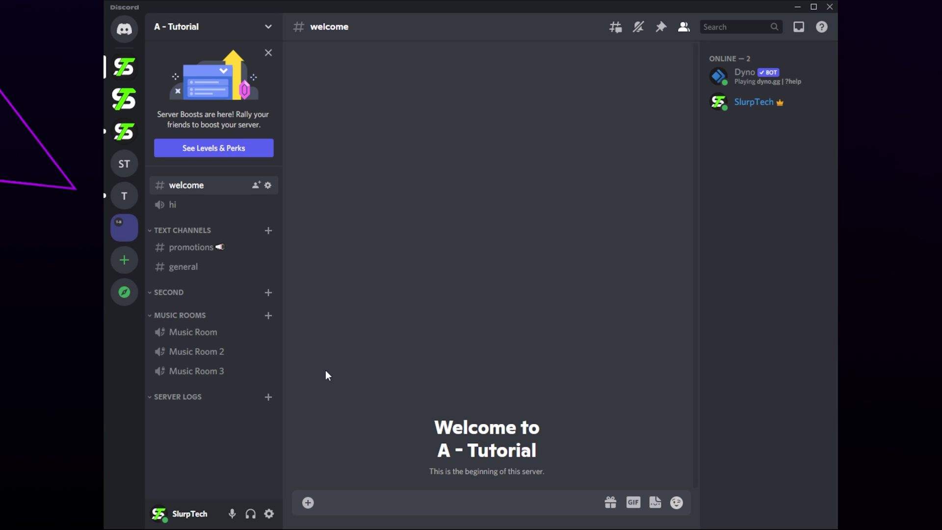
# Allow the Moderator role Send Messages in the Server Logs category permissions and save.
pyautogui.rightClick(195, 397)
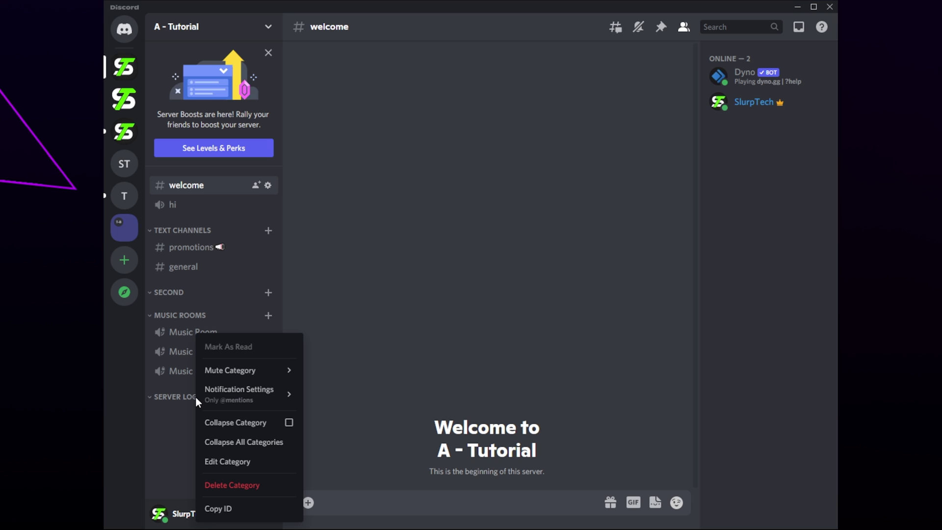
pyautogui.click(226, 462)
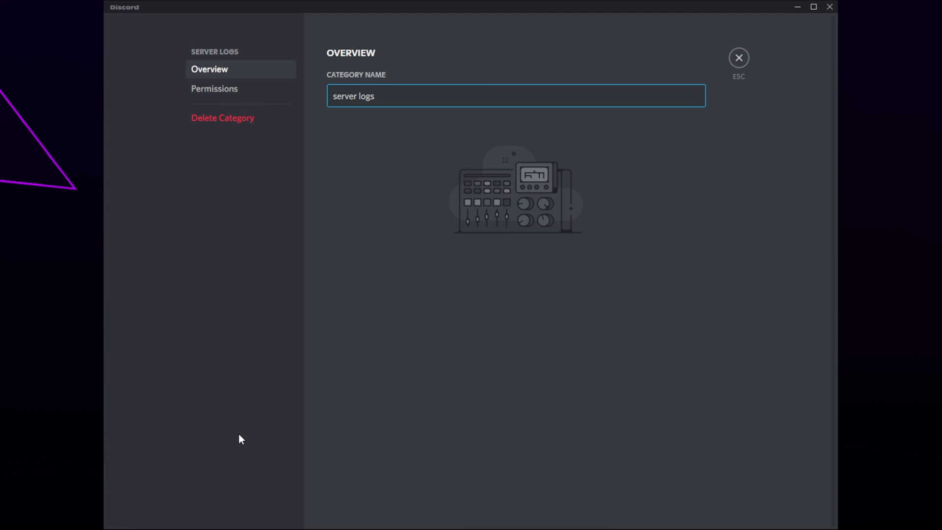
pyautogui.click(243, 90)
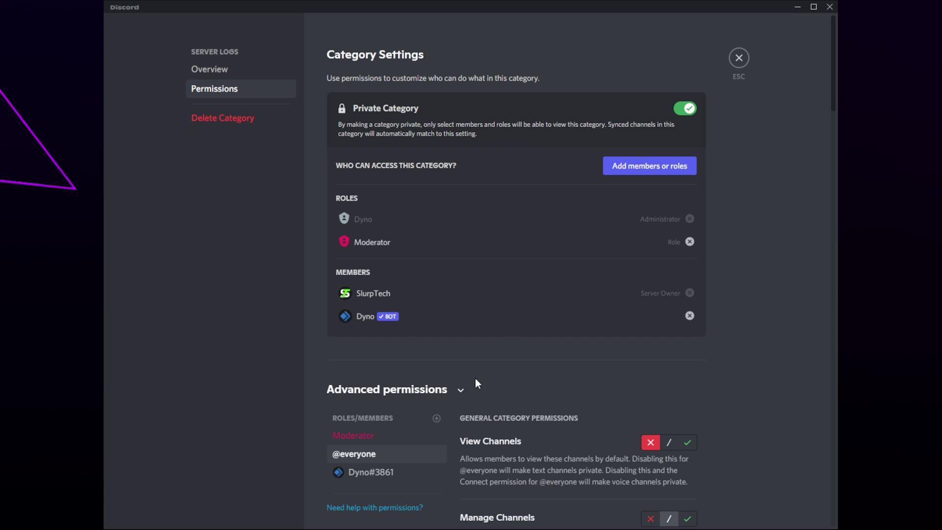
pyautogui.scroll(-5, 432, 395)
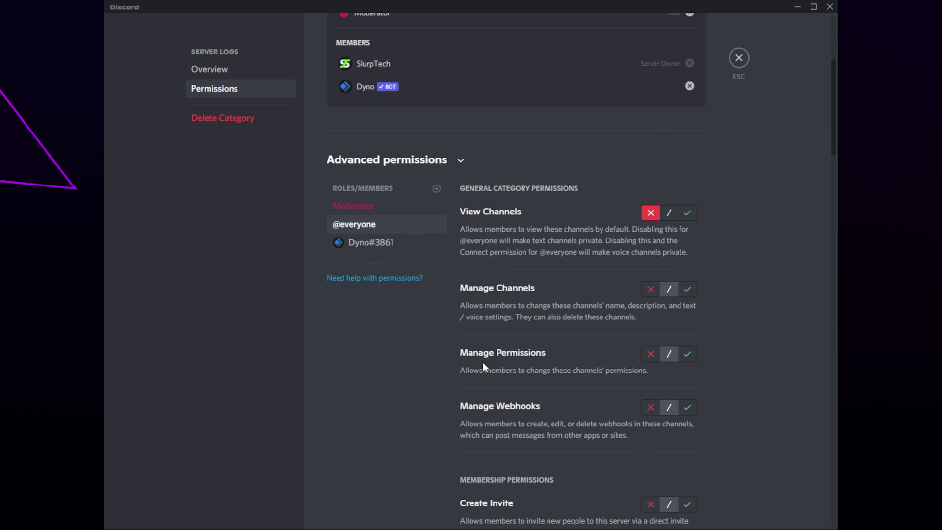
pyautogui.scroll(-2, 483, 366)
pyautogui.click(369, 94)
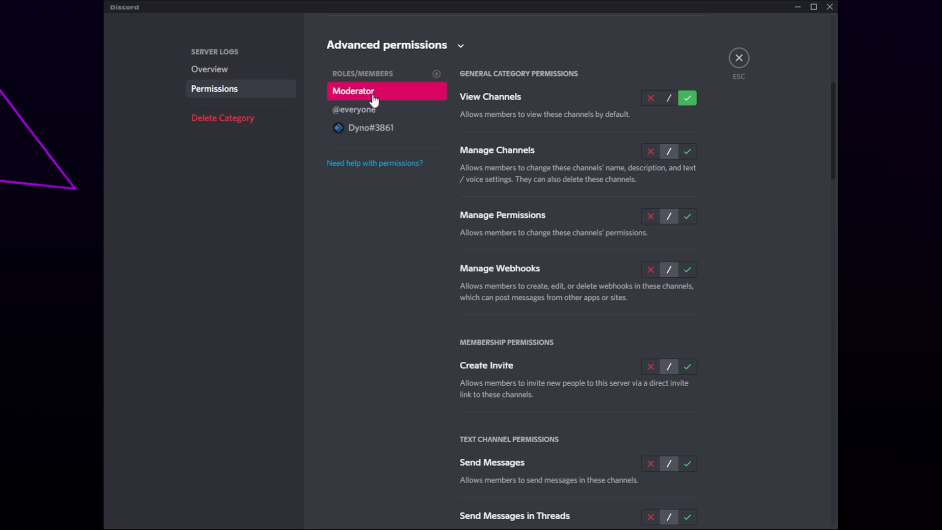
pyautogui.scroll(-6, 701, 251)
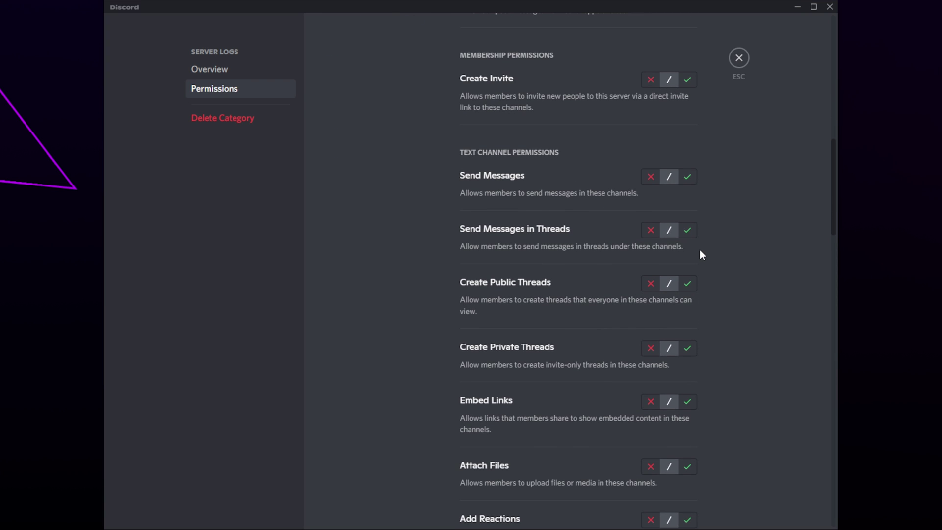
pyautogui.click(687, 177)
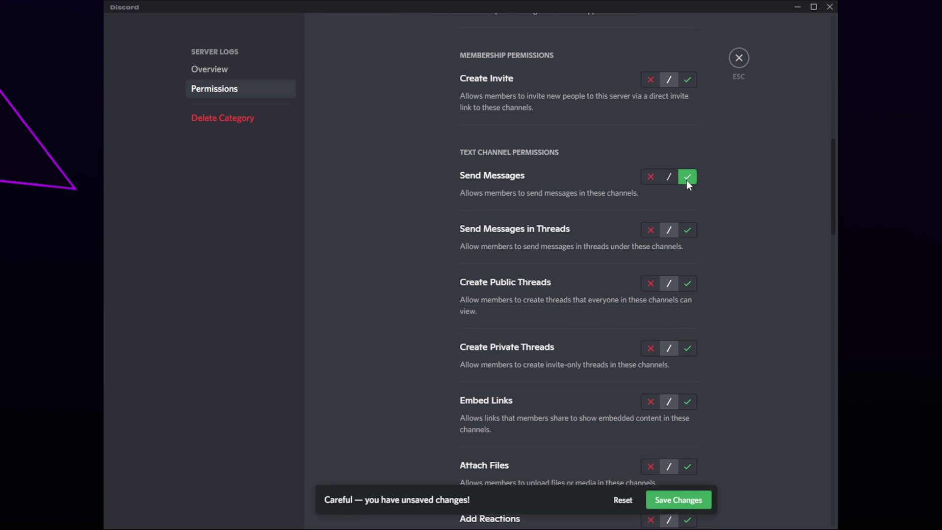
pyautogui.click(690, 501)
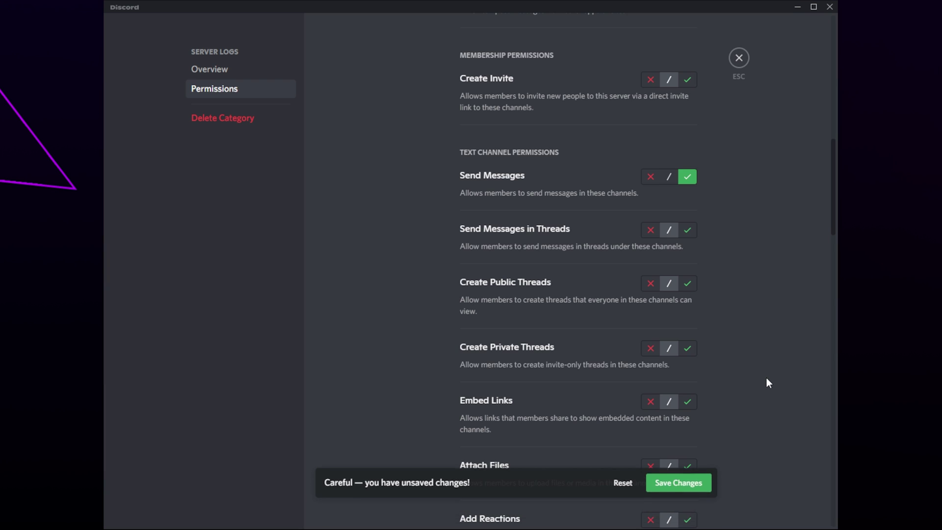
# Allow Dyno Send Messages in the category, save, and close the settings.
pyautogui.scroll(8, 766, 376)
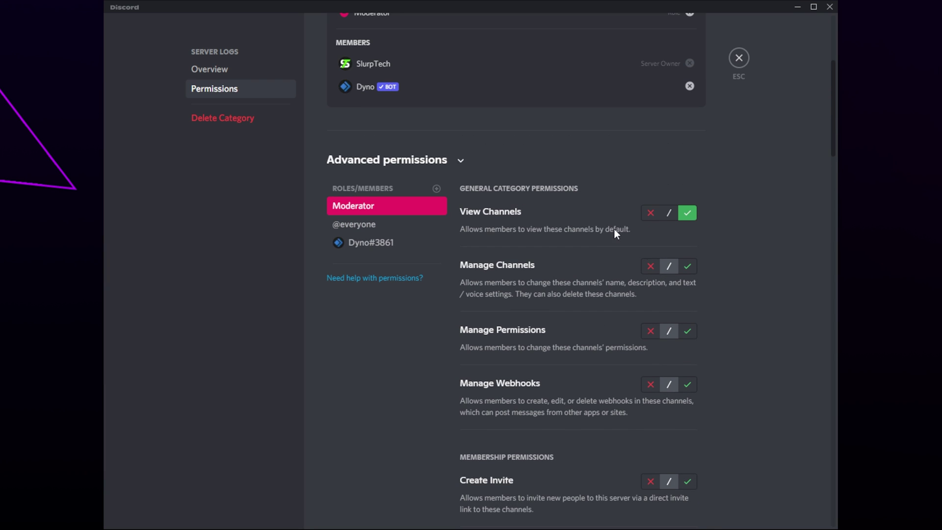
pyautogui.click(392, 242)
pyautogui.scroll(-7, 729, 333)
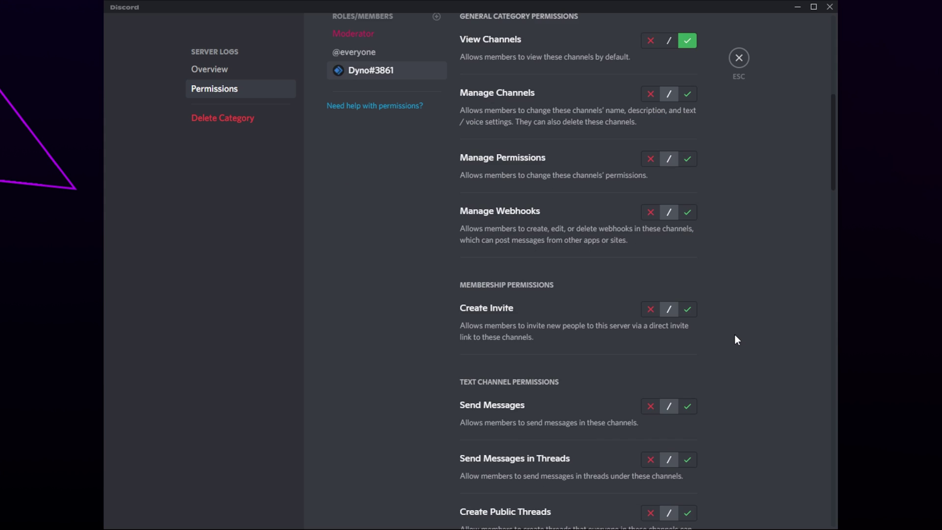
pyautogui.click(687, 234)
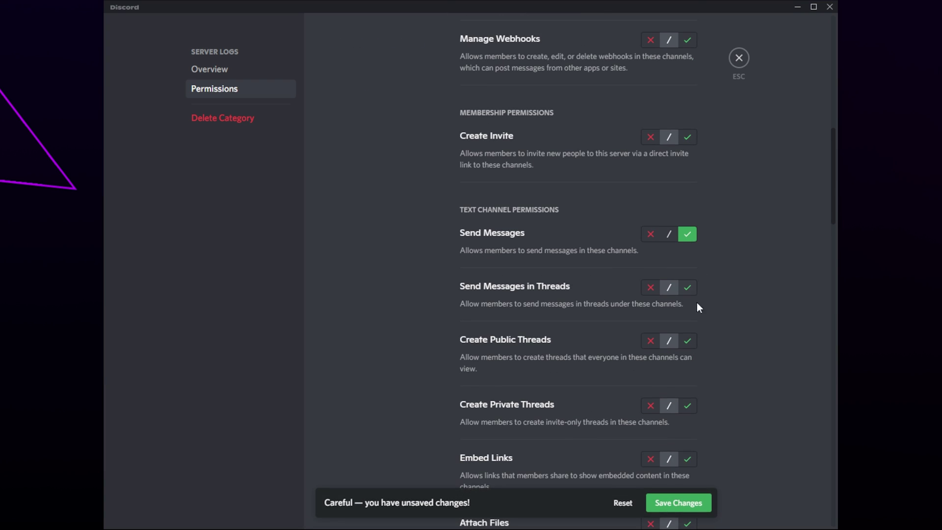
pyautogui.click(677, 505)
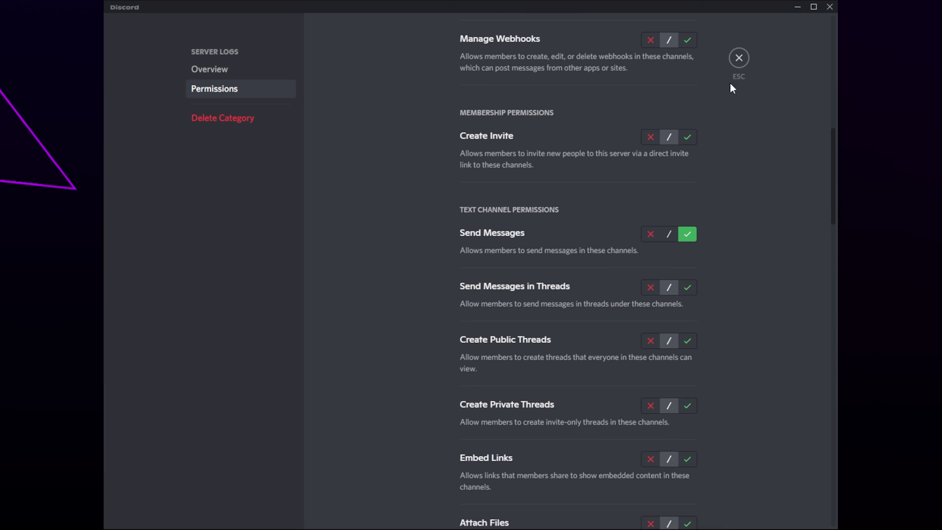
pyautogui.click(741, 60)
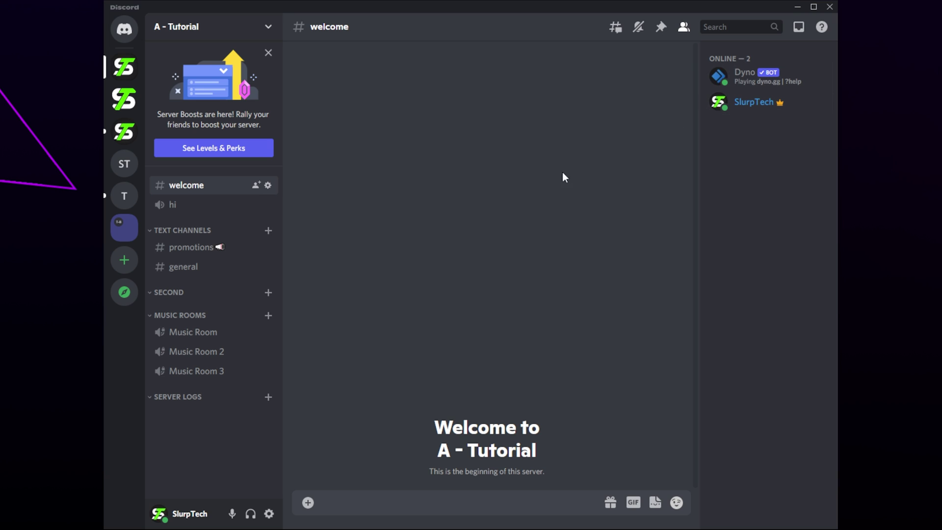
# Create a mod-logs text channel under Server Logs.
pyautogui.click(268, 397)
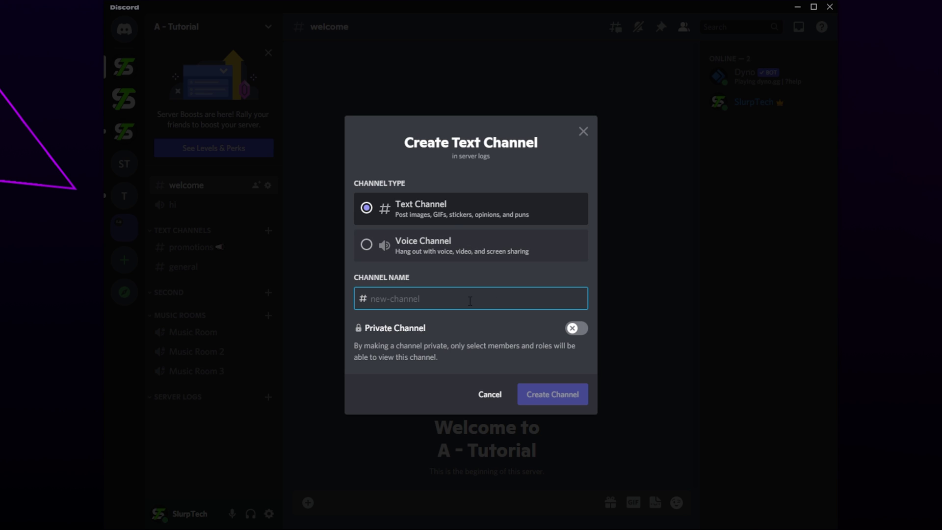
pyautogui.write('mod-logs')
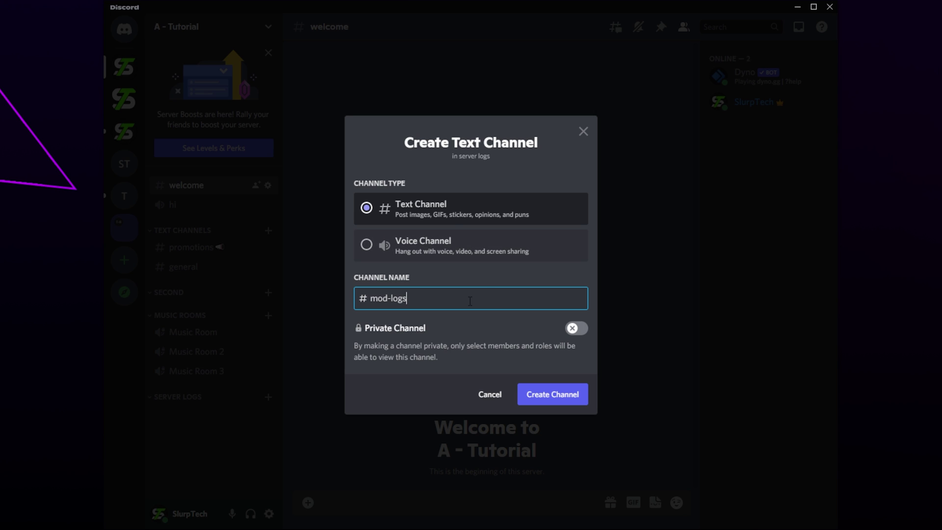
pyautogui.click(546, 393)
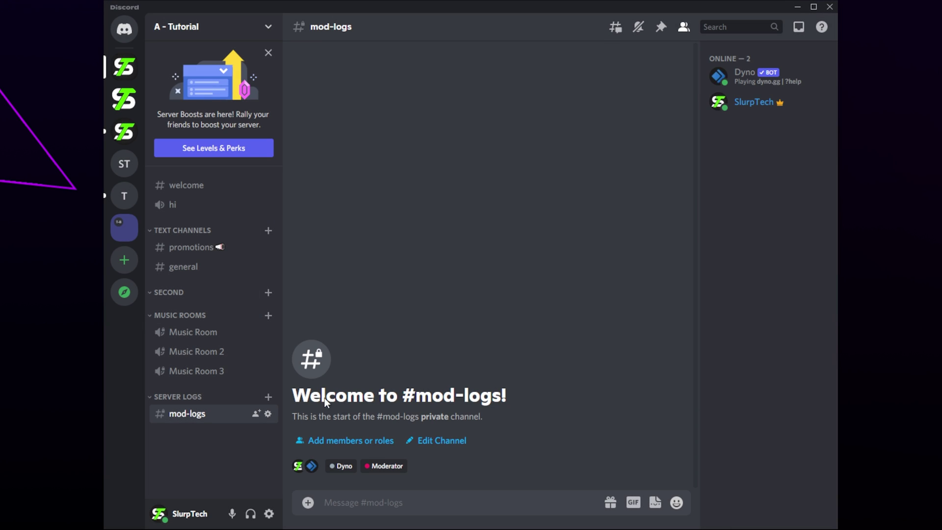
# Start a second Server Logs channel named auto-mod-logs.
pyautogui.click(268, 398)
pyautogui.write('auto-mod-lo')
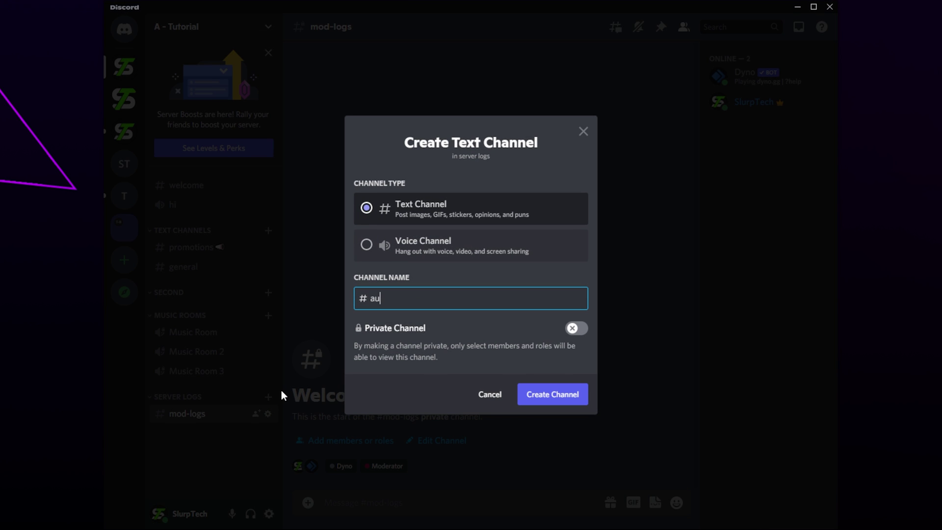
pyautogui.write('gs')
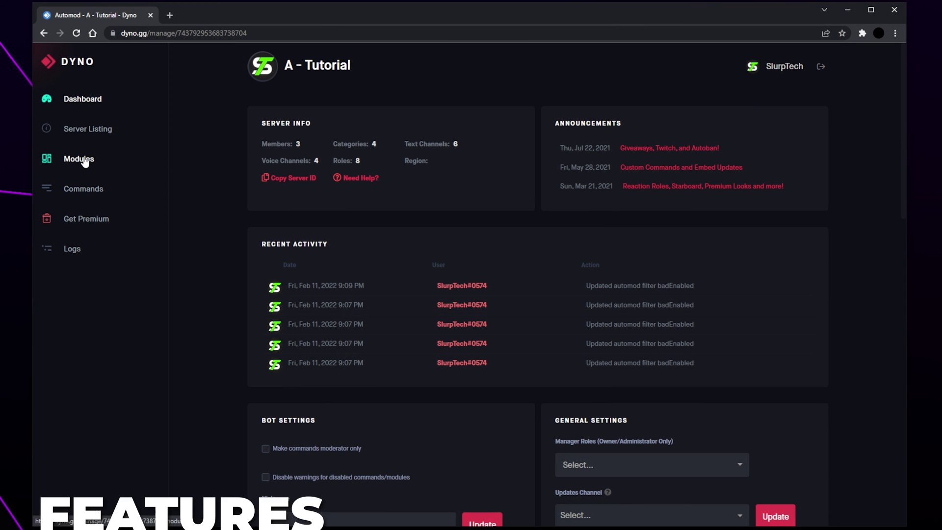
# In Dyno's Modules list, toggle Automod off and back on, then open its settings.
pyautogui.click(84, 160)
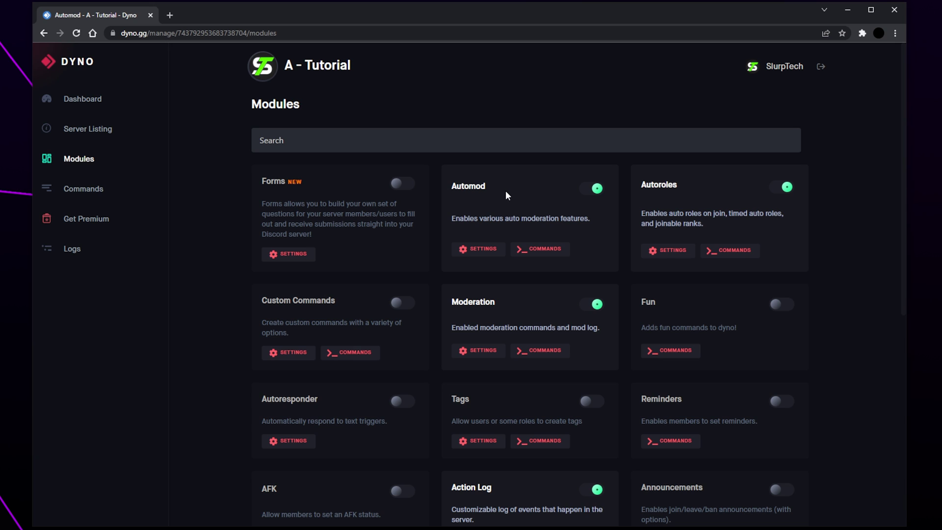
pyautogui.click(596, 190)
pyautogui.click(596, 192)
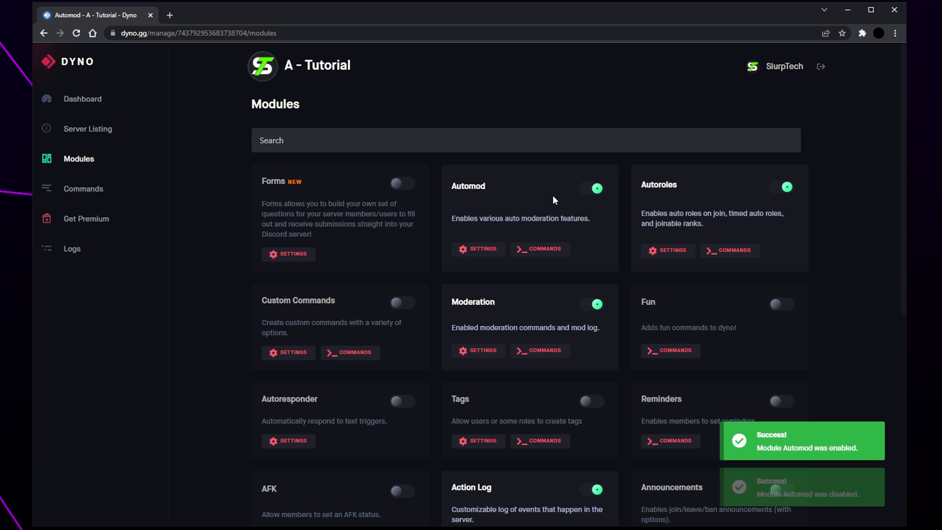
pyautogui.scroll(-2, 552, 195)
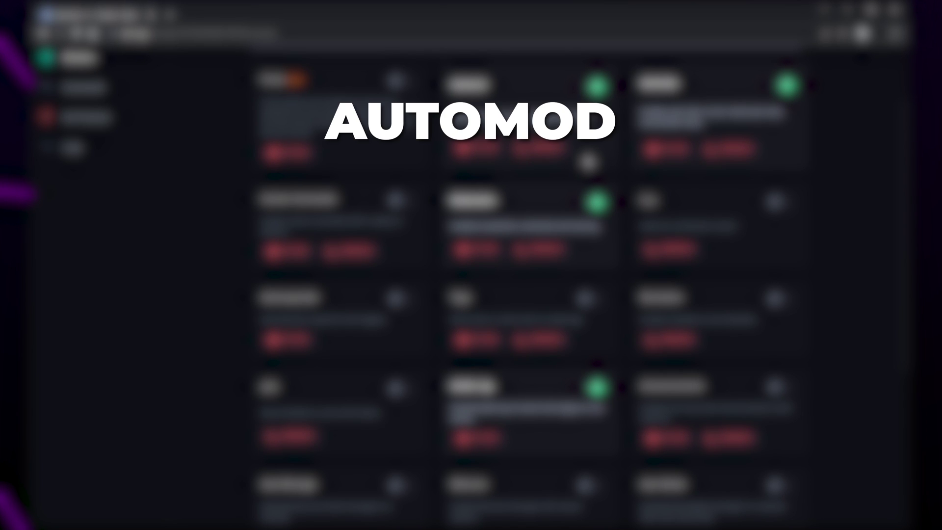
pyautogui.scroll(-4, 588, 162)
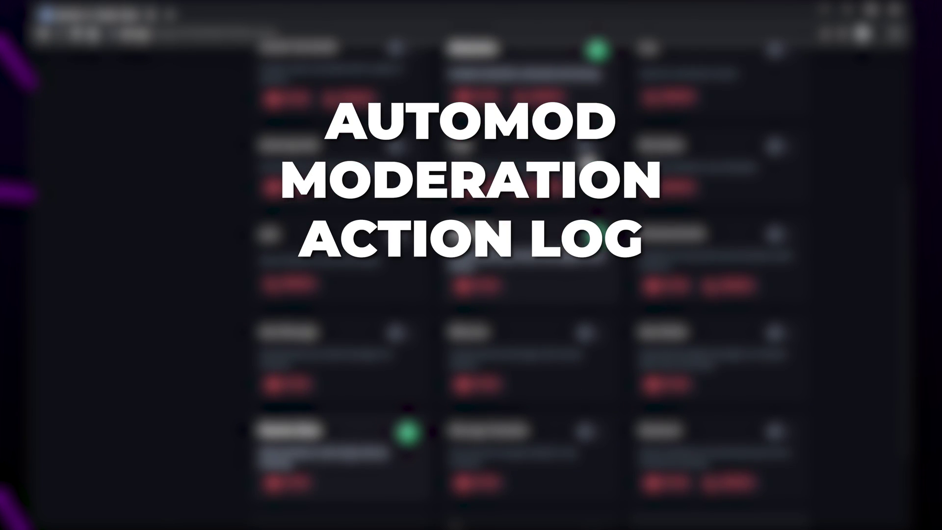
pyautogui.scroll(5, 530, 265)
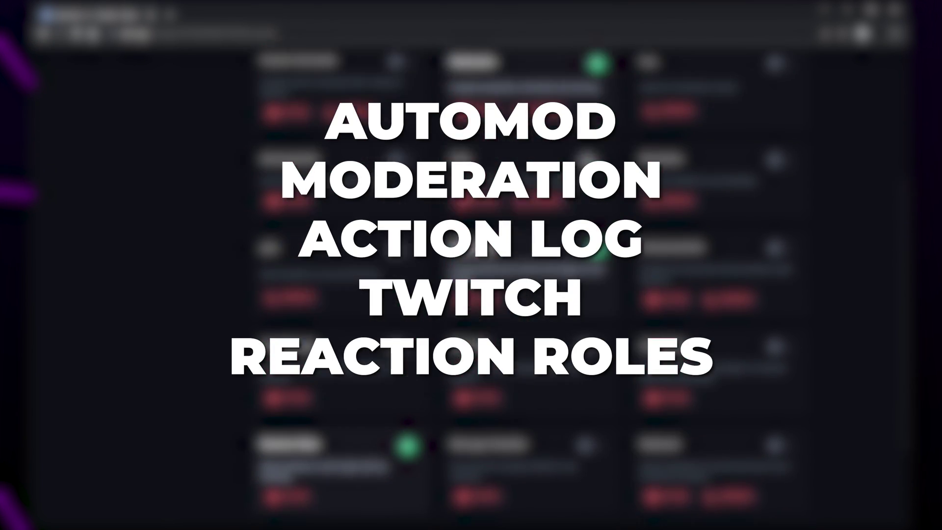
pyautogui.scroll(1, 474, 236)
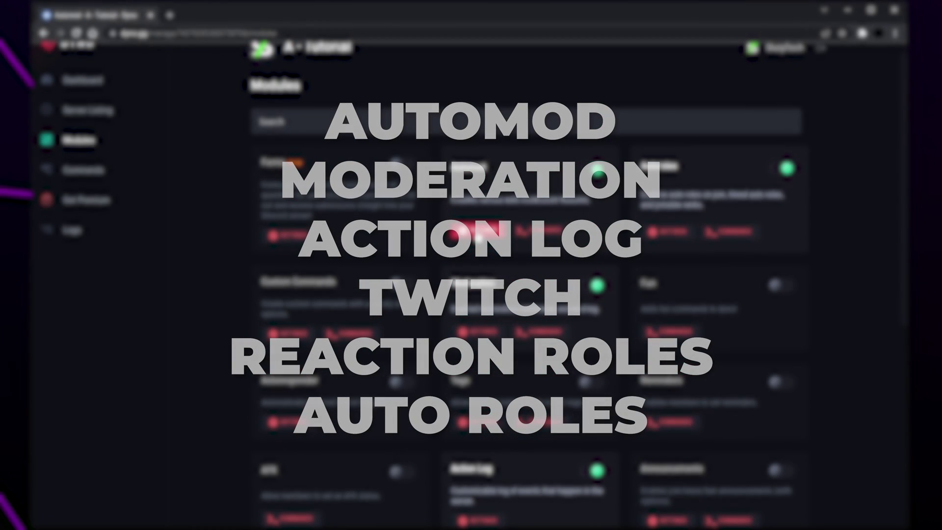
pyautogui.click(474, 231)
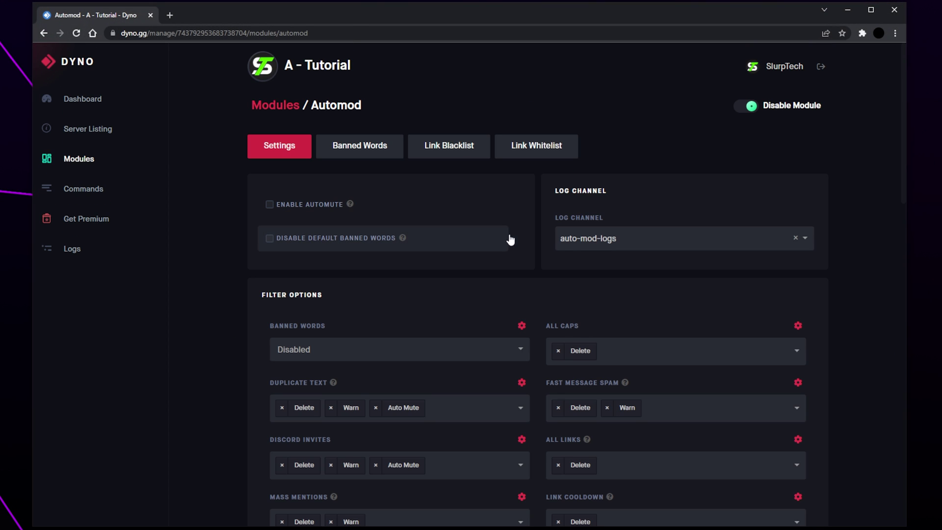
# Choose auto-mod-logs as Automod's Log Channel.
pyautogui.click(618, 239)
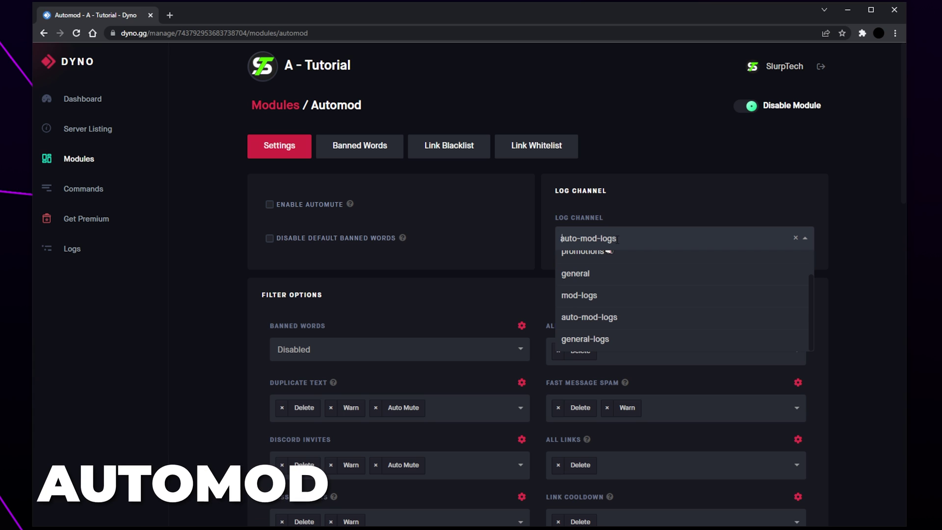
pyautogui.click(581, 319)
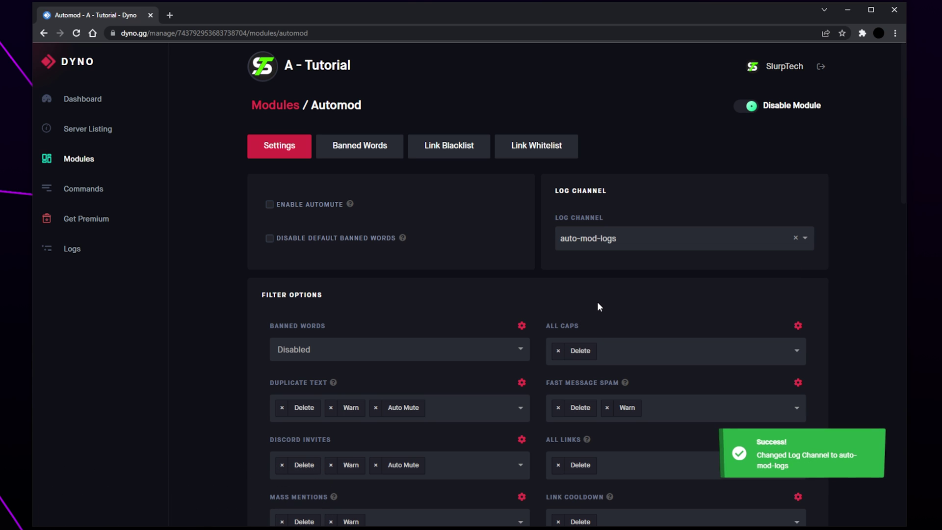
pyautogui.click(392, 347)
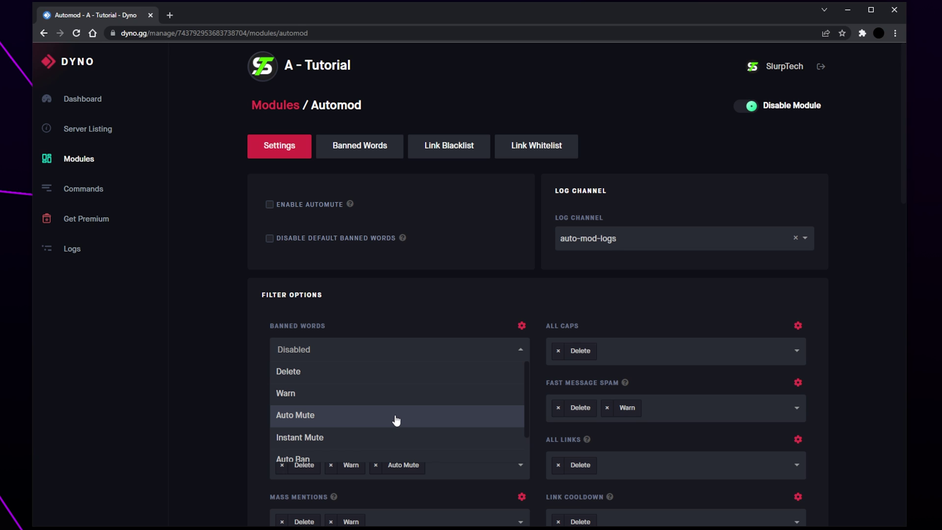
# Add Delete, Warn and Auto Mute as the Banned Words filter actions.
pyautogui.scroll(-1, 396, 421)
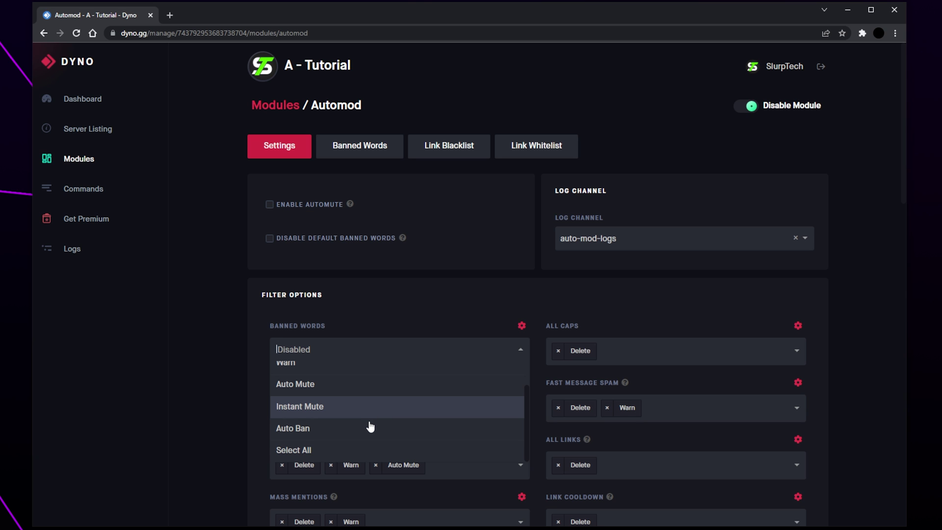
pyautogui.scroll(-1, 371, 386)
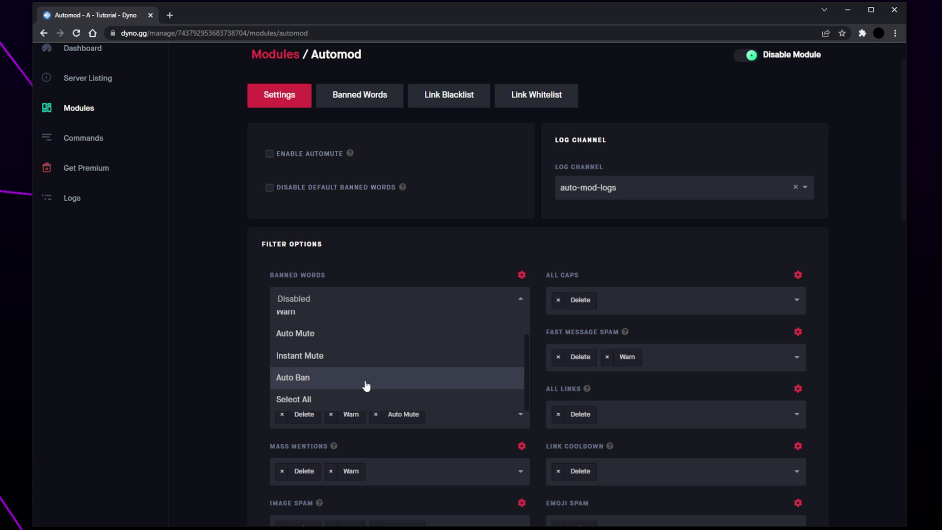
pyautogui.scroll(1, 366, 386)
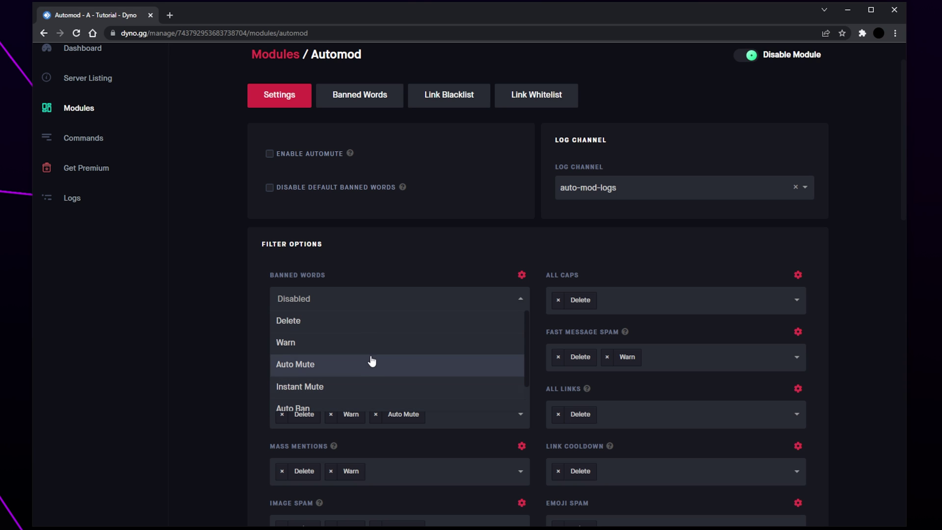
pyautogui.click(346, 325)
pyautogui.click(343, 307)
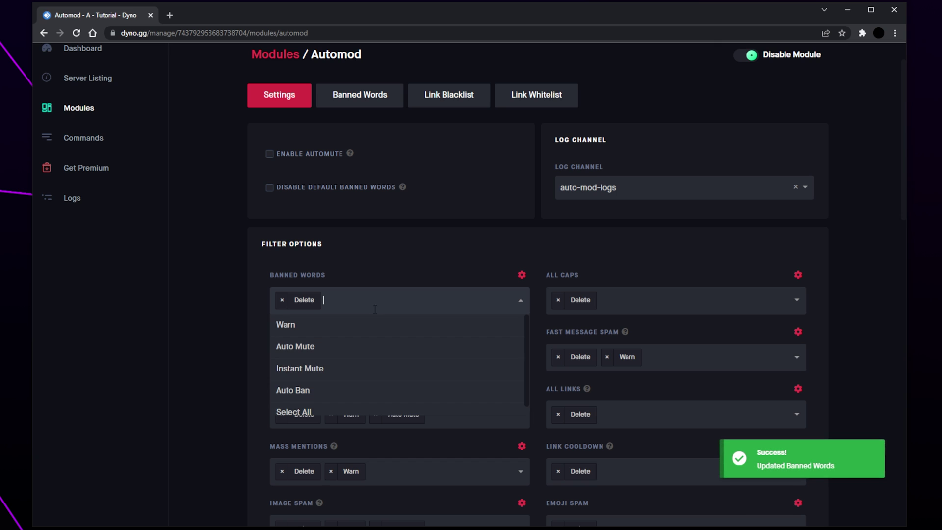
pyautogui.click(317, 325)
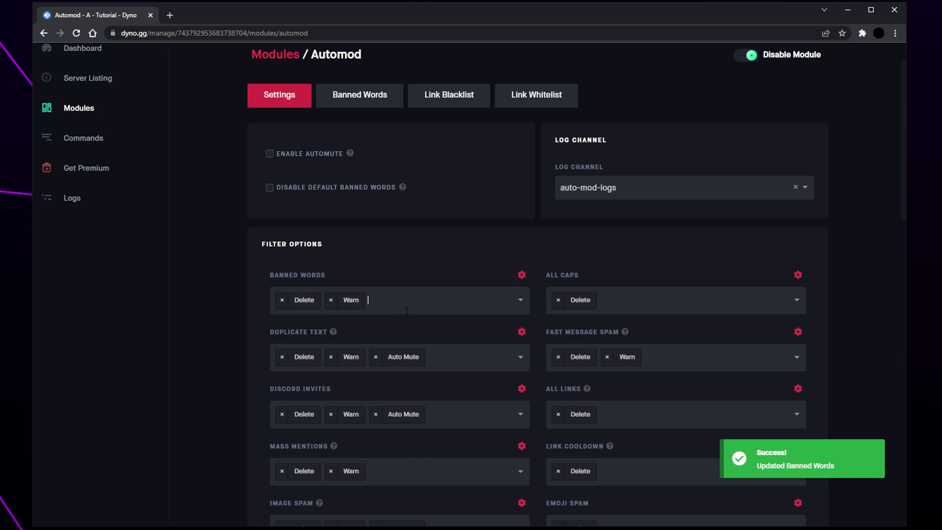
pyautogui.click(422, 305)
pyautogui.click(370, 324)
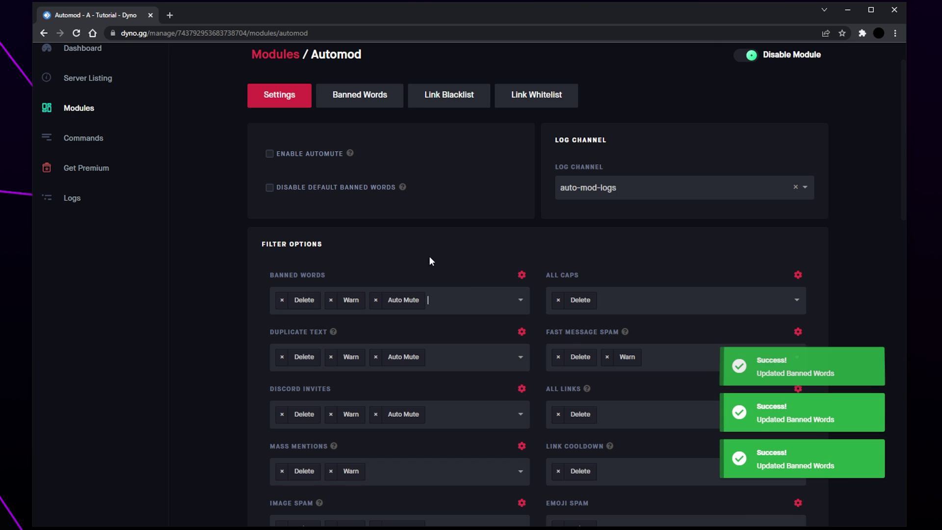
pyautogui.scroll(-4, 446, 324)
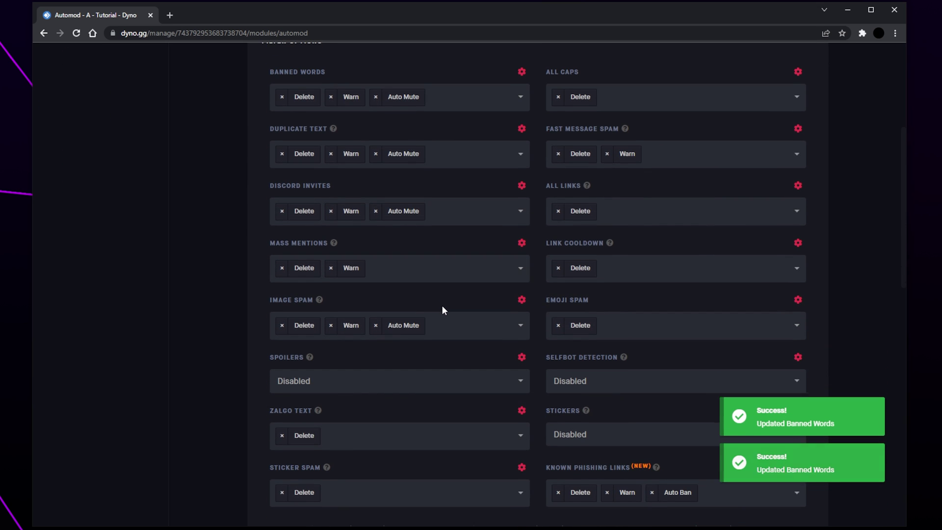
# Review Automod limits: mute/ban time, violations 5, link cooldown 30, max emoji 8, mass mention 5.
pyautogui.scroll(-2, 442, 310)
pyautogui.scroll(-2, 443, 310)
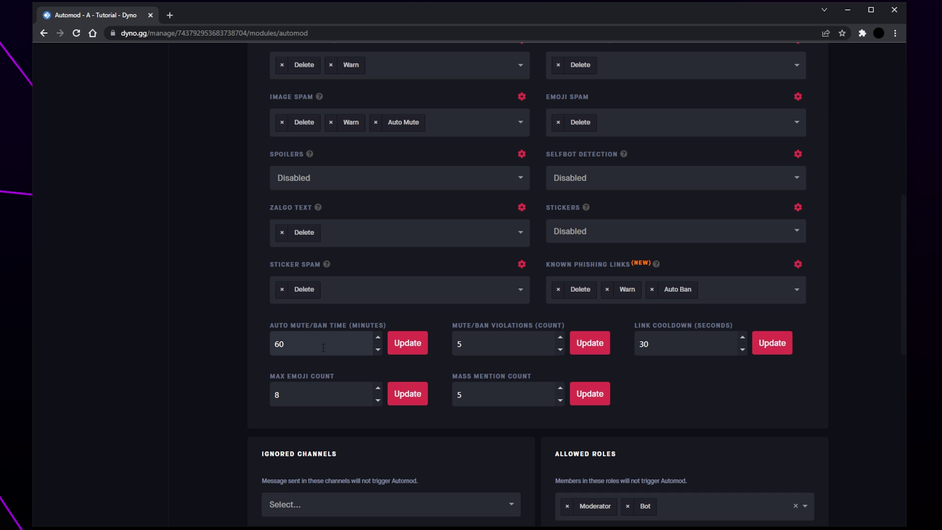
pyautogui.moveTo(323, 347); pyautogui.dragTo(278, 344)
pyautogui.click(312, 348)
pyautogui.click(483, 347)
pyautogui.moveTo(484, 347); pyautogui.dragTo(445, 346)
pyautogui.moveTo(668, 347); pyautogui.dragTo(637, 347)
pyautogui.moveTo(331, 398); pyautogui.dragTo(272, 397)
pyautogui.moveTo(518, 392); pyautogui.dragTo(457, 395)
# Save the 60-minute mute/ban time, 8 max emojis, 5 violations and 5 mass mentions.
pyautogui.click(418, 345)
pyautogui.click(421, 393)
pyautogui.click(589, 343)
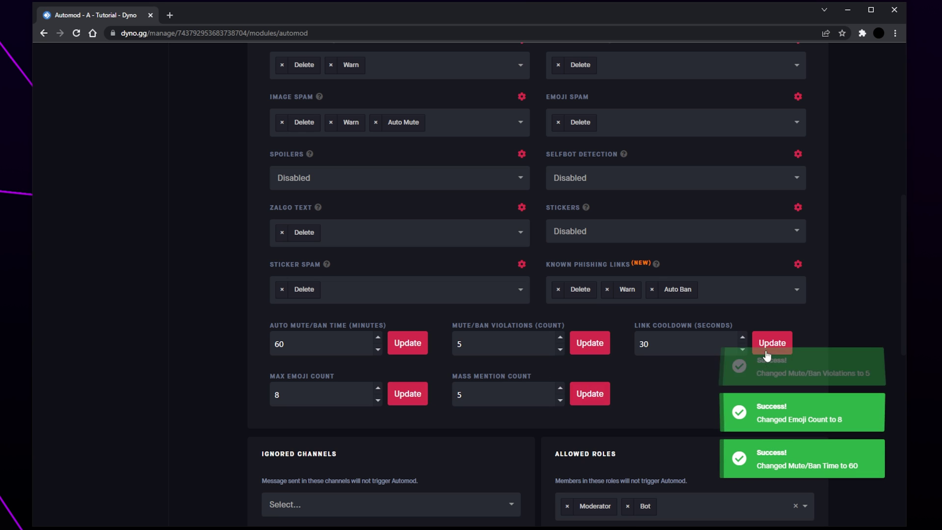
pyautogui.click(590, 390)
pyautogui.scroll(5, 594, 375)
# Make Automod ignore the mod-logs channel and exempt the second Bot role.
pyautogui.scroll(-3, 597, 376)
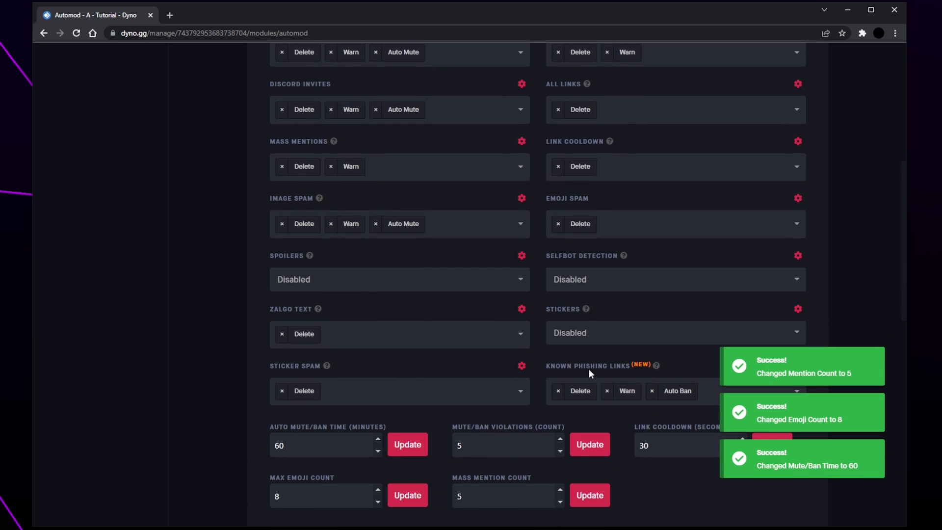
pyautogui.scroll(-7, 590, 368)
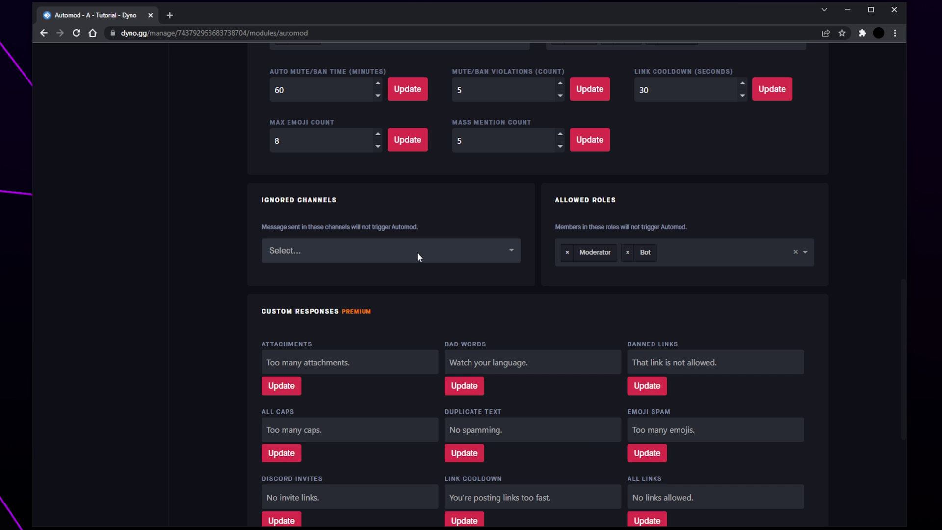
pyautogui.click(418, 253)
pyautogui.scroll(-1, 383, 301)
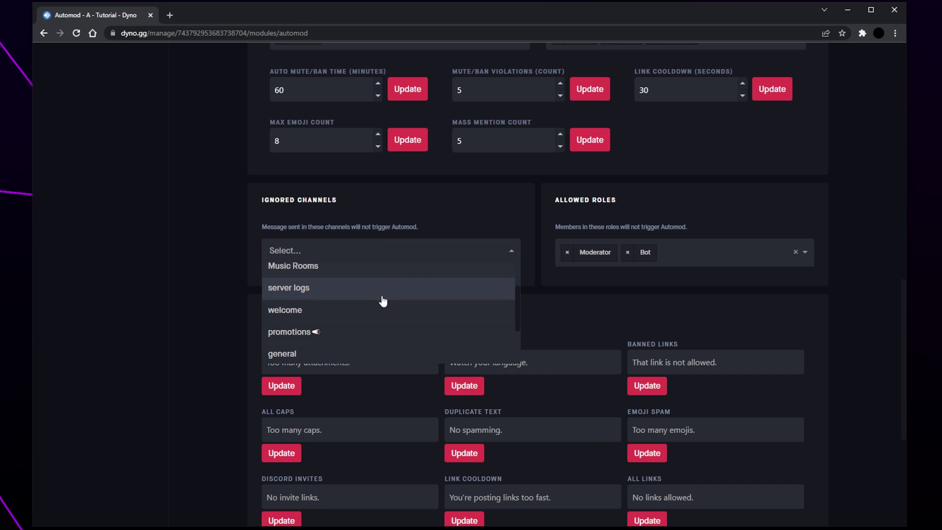
pyautogui.scroll(-2, 383, 299)
pyautogui.click(332, 325)
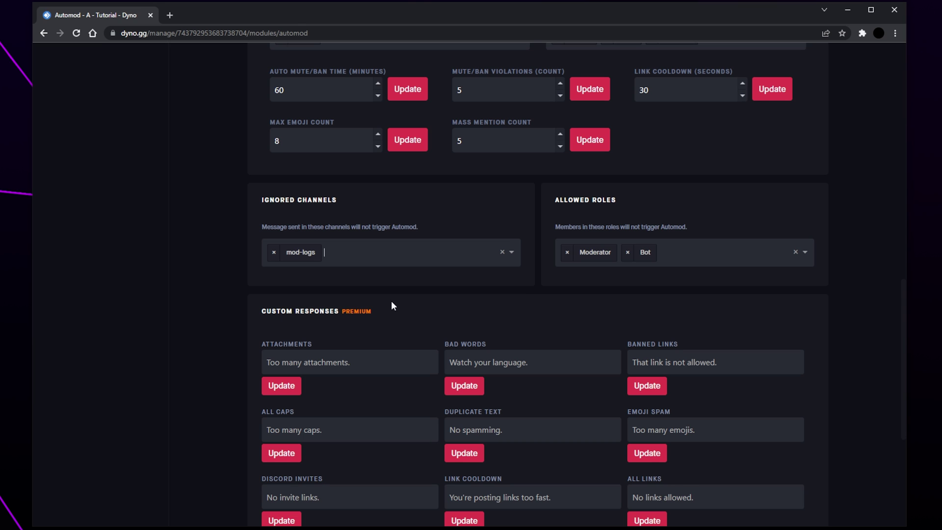
pyautogui.click(687, 262)
pyautogui.click(636, 277)
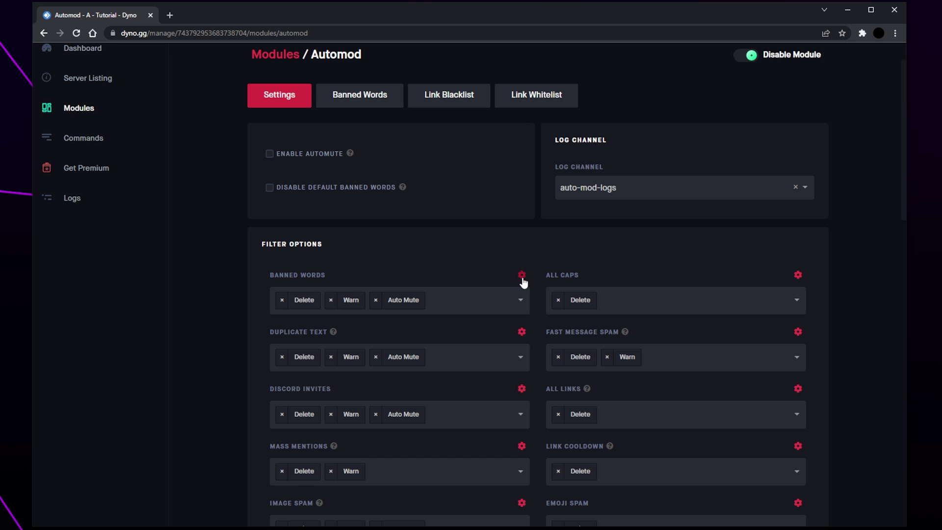
# Set the Banned Words filter to mute after 3 violations and save it.
pyautogui.click(522, 277)
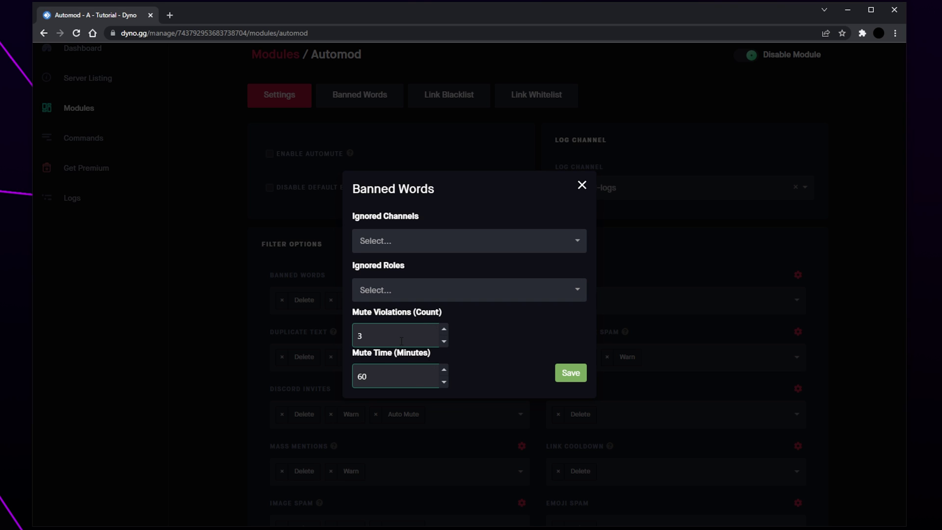
pyautogui.moveTo(363, 336); pyautogui.dragTo(357, 335)
pyautogui.click(567, 374)
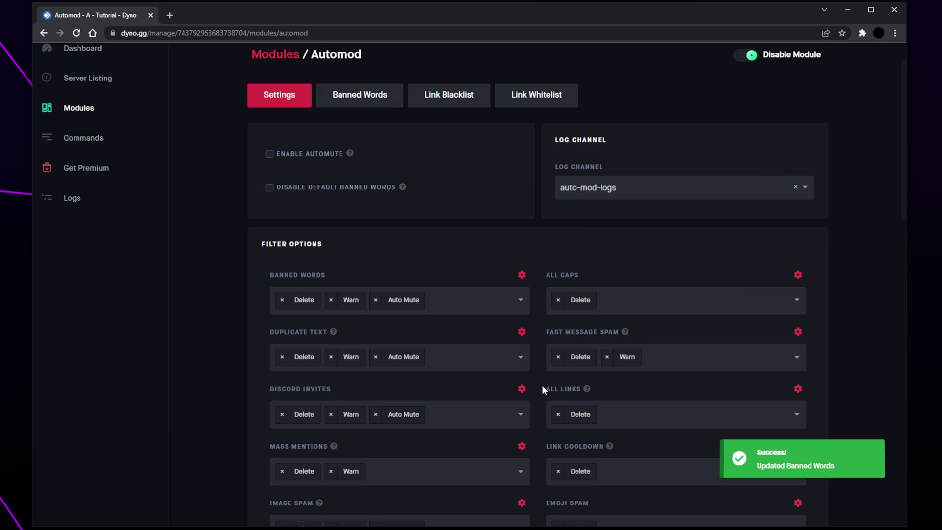
# Set the Discord Invites filter to mute after 2 violations for 60 minutes and save it.
pyautogui.click(522, 390)
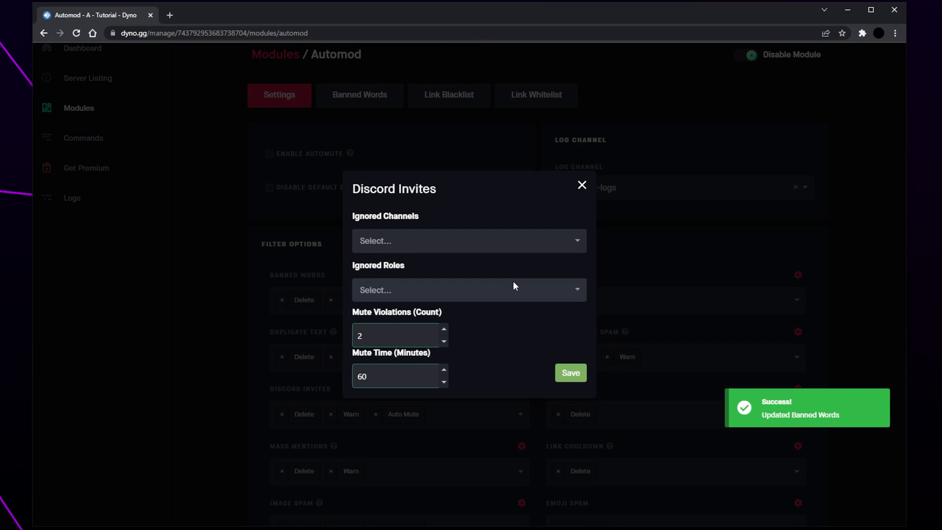
pyautogui.doubleClick(360, 336)
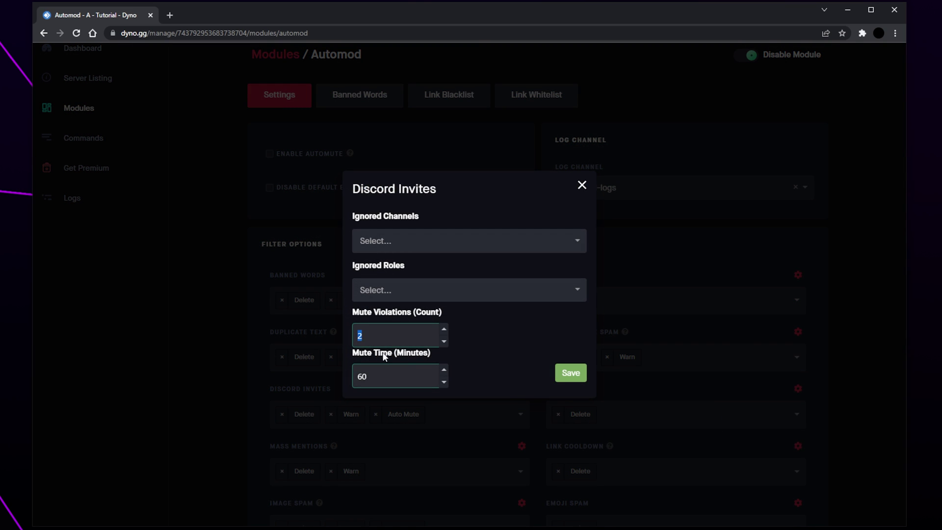
pyautogui.click(401, 376)
pyautogui.doubleClick(402, 376)
pyautogui.click(505, 375)
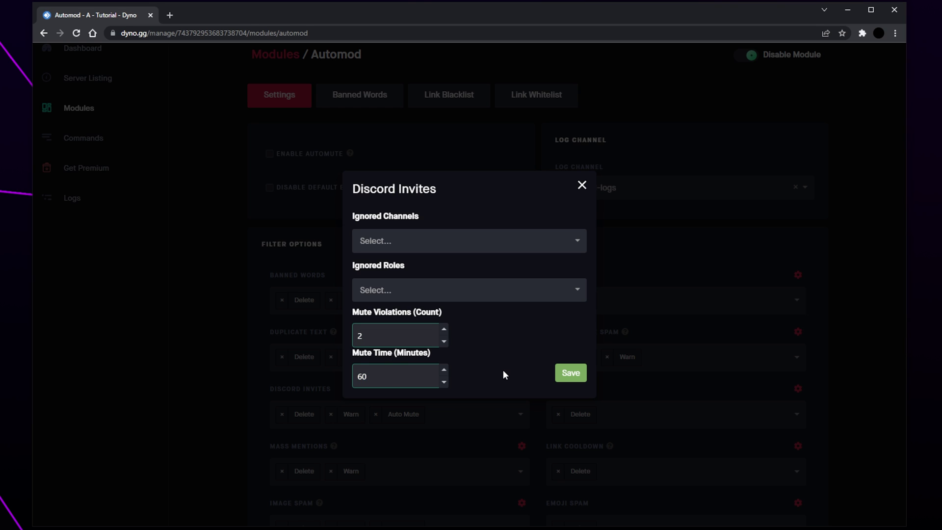
pyautogui.click(560, 376)
# Re-save the Banned Words filter settings and go to the banned words list.
pyautogui.click(83, 48)
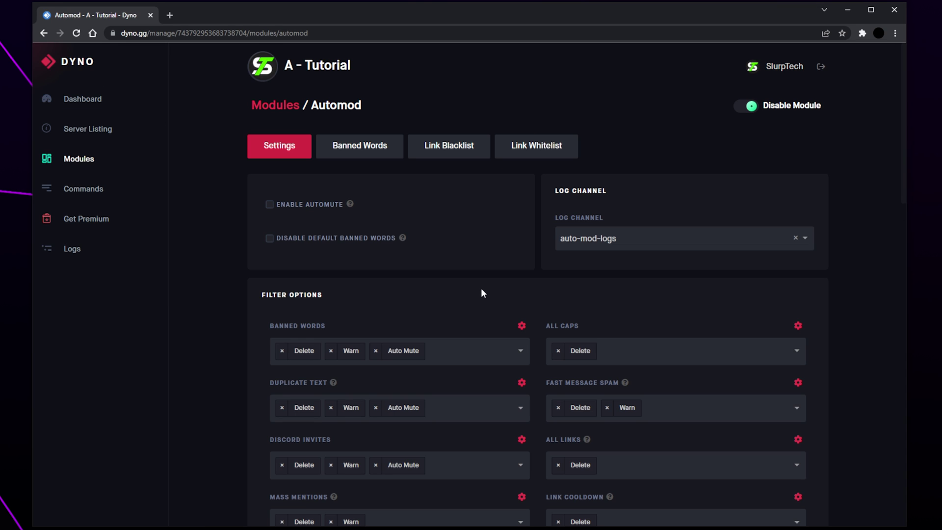
pyautogui.scroll(-1, 494, 300)
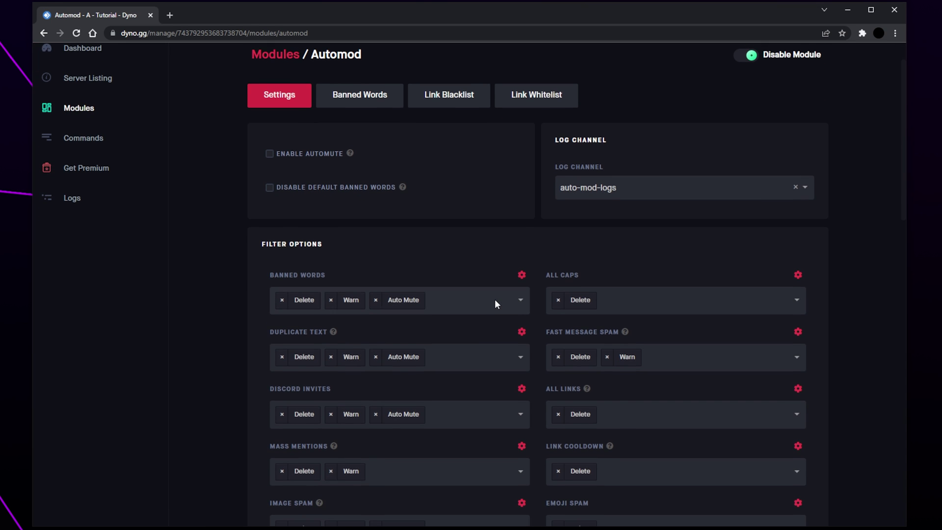
pyautogui.click(522, 275)
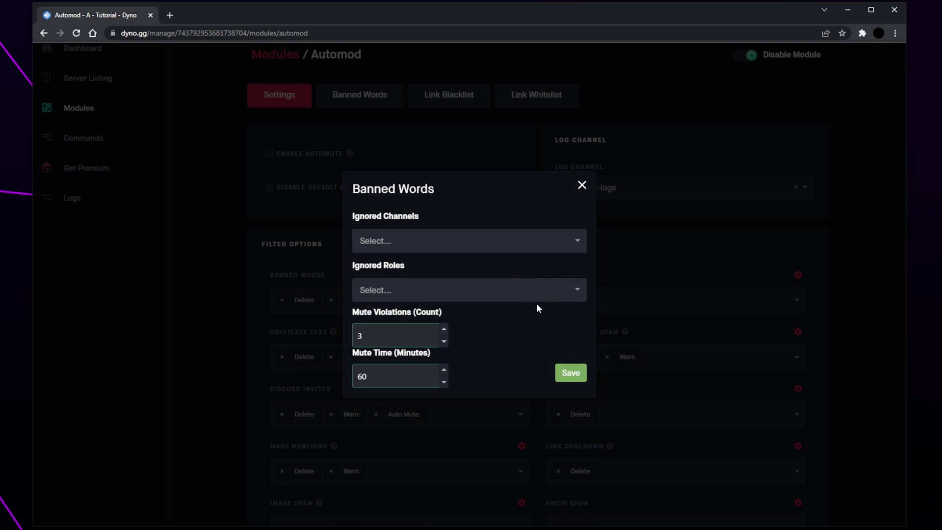
pyautogui.click(569, 373)
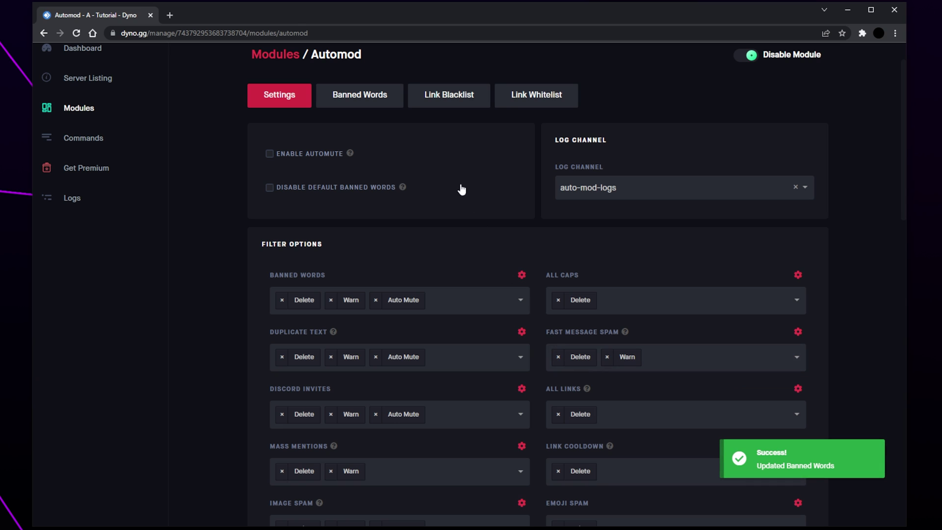
pyautogui.click(353, 101)
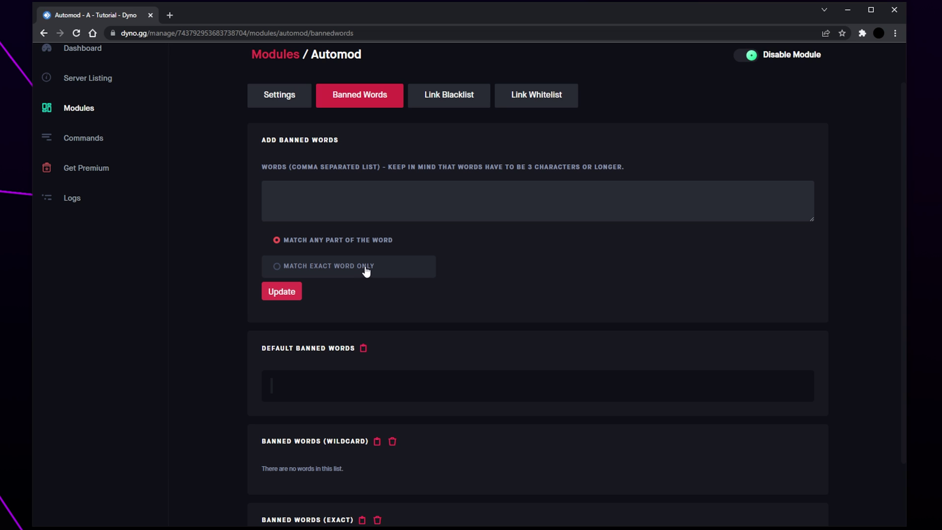
# Add 'hat, chicken' as banned words with Match Exact Word Only.
pyautogui.click(320, 192)
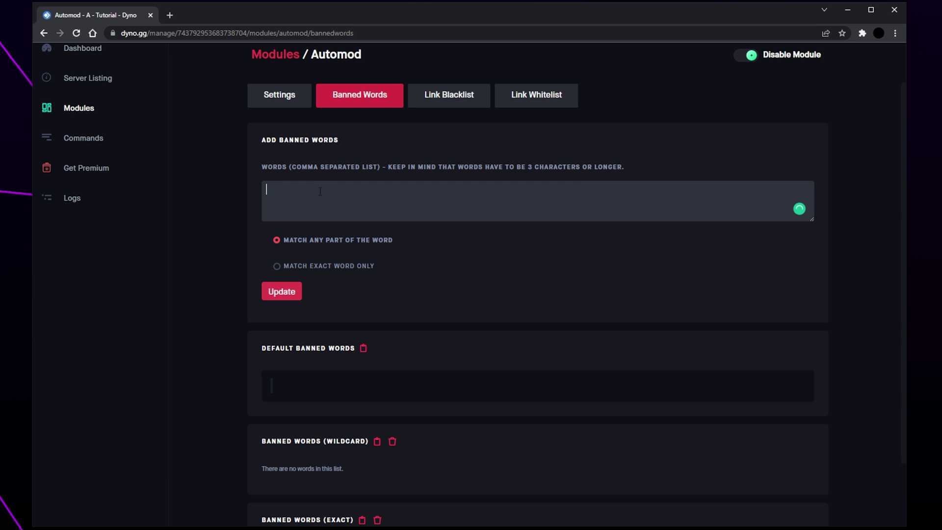
pyautogui.write('hat, chicken')
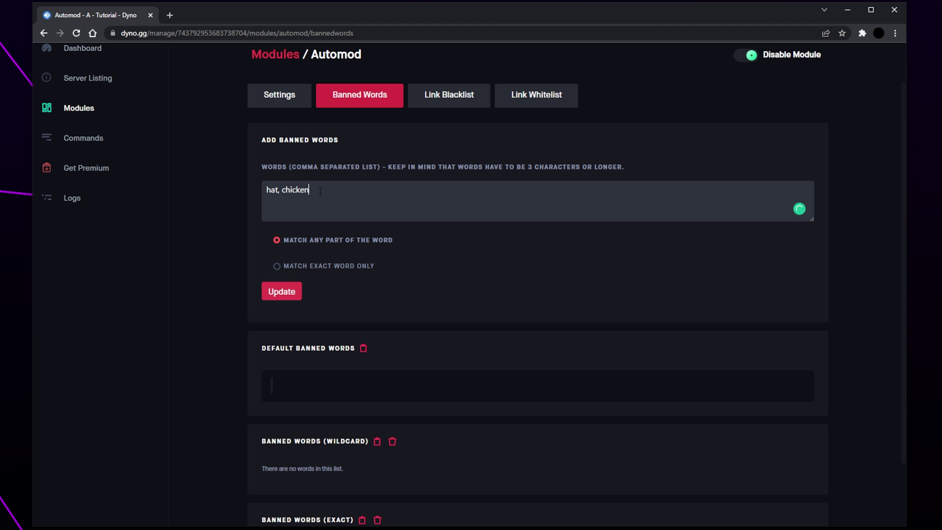
pyautogui.click(316, 268)
pyautogui.click(294, 293)
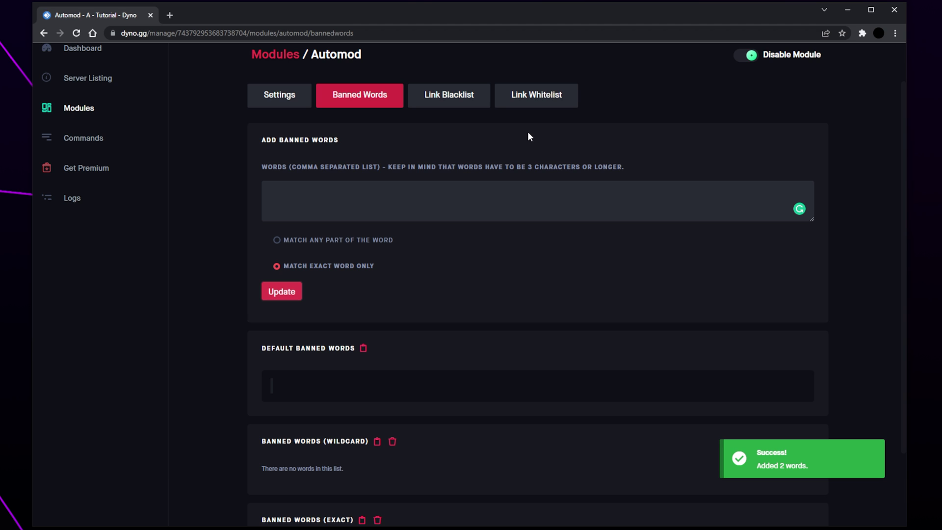
# Add youtube.com and twitch.tv to Automod's Link Whitelist and save it.
pyautogui.click(542, 107)
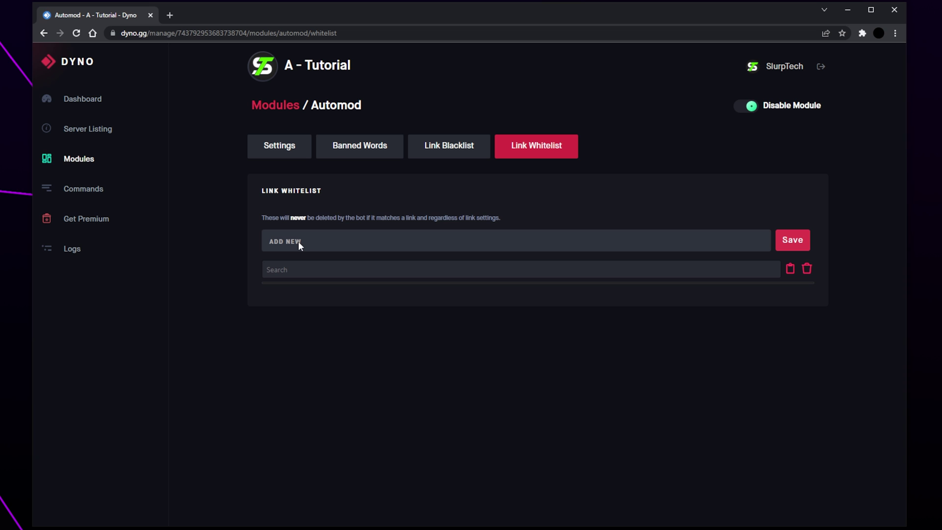
pyautogui.click(347, 239)
pyautogui.write('youtube.com')
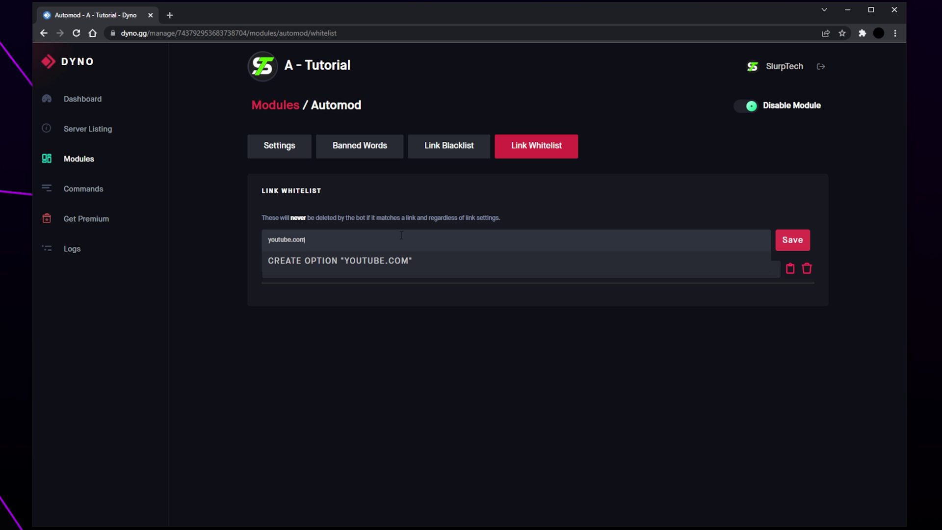
pyautogui.press('Return')
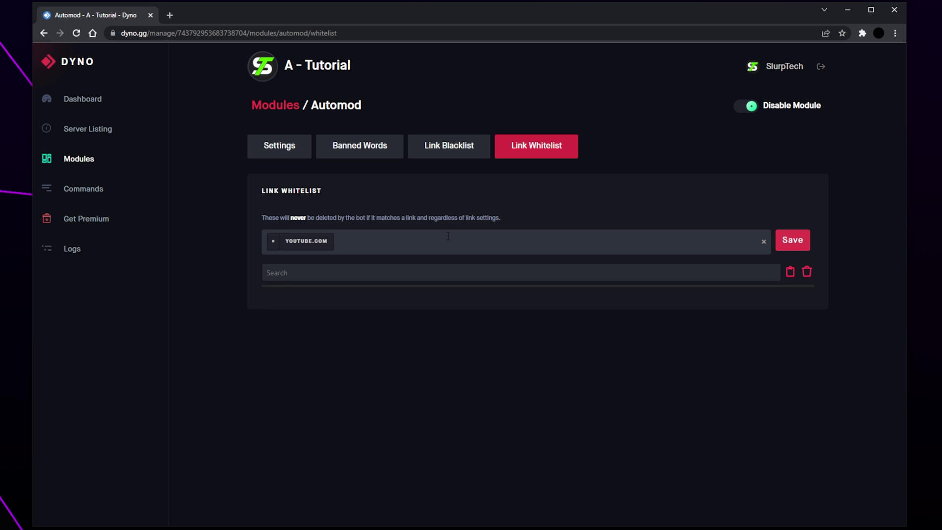
pyautogui.write('twitch')
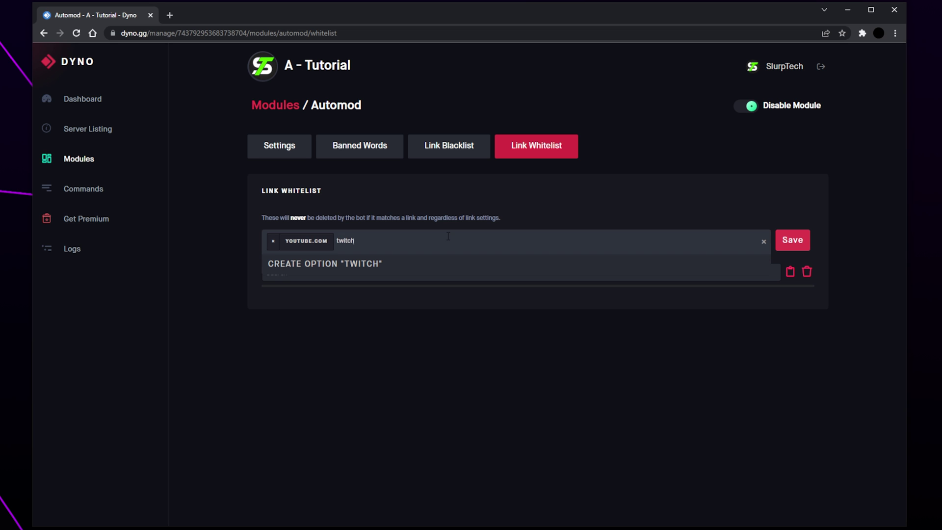
pyautogui.write('.tv')
pyautogui.press('Return')
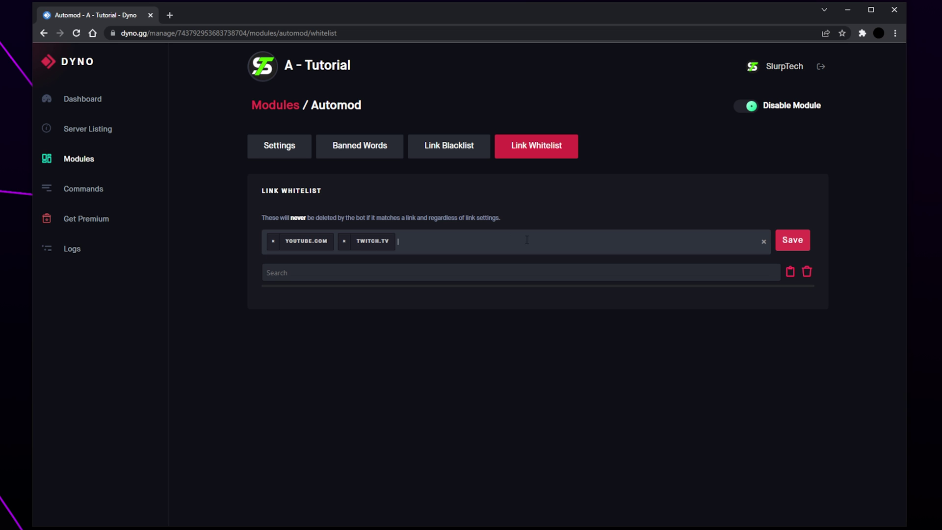
pyautogui.click(795, 246)
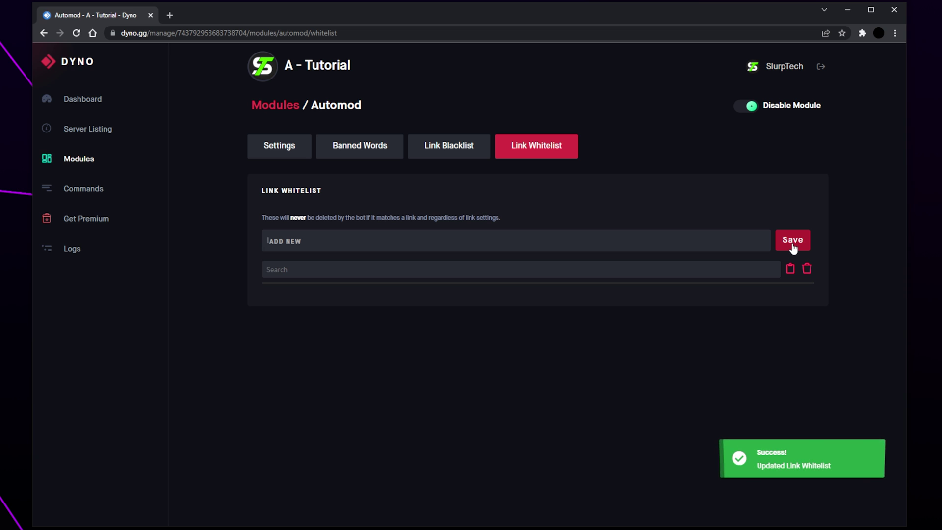
pyautogui.click(59, 161)
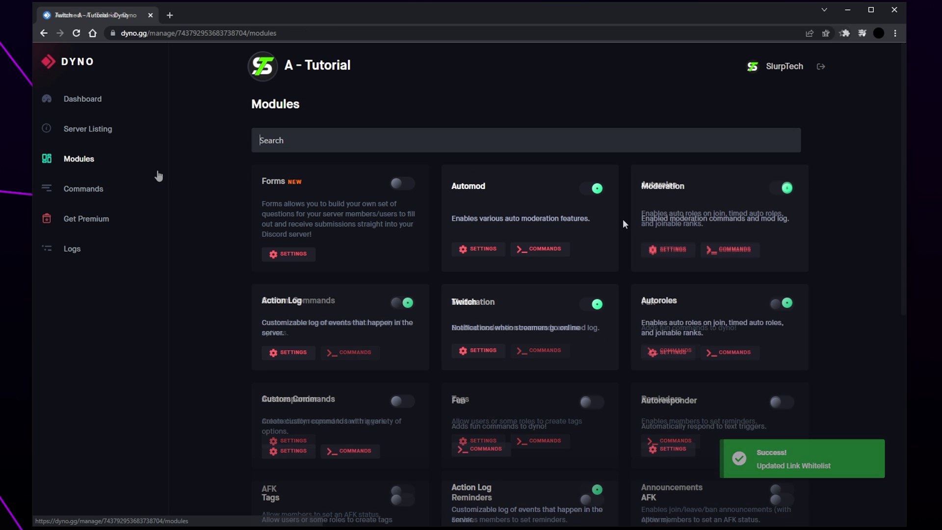
# In Moderation settings, delete mod commands after execution and log actions to mod-logs.
pyautogui.click(670, 249)
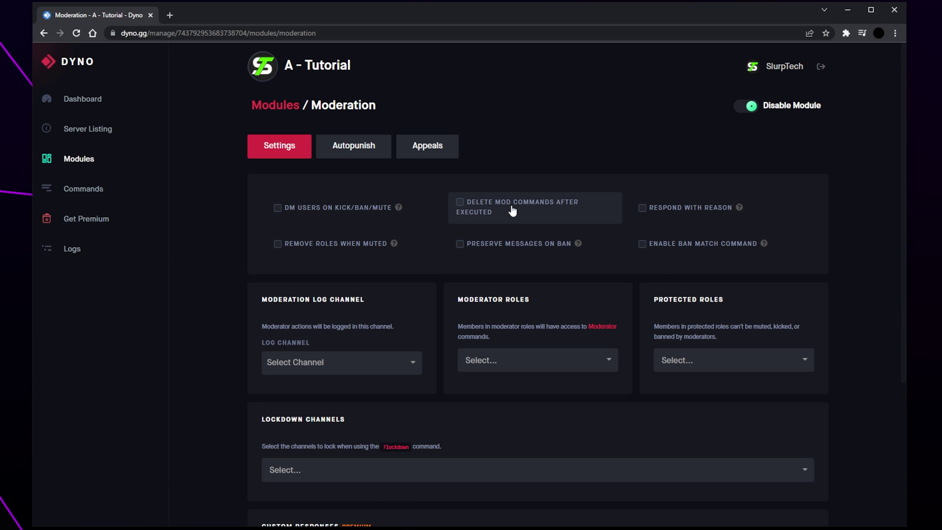
pyautogui.click(461, 206)
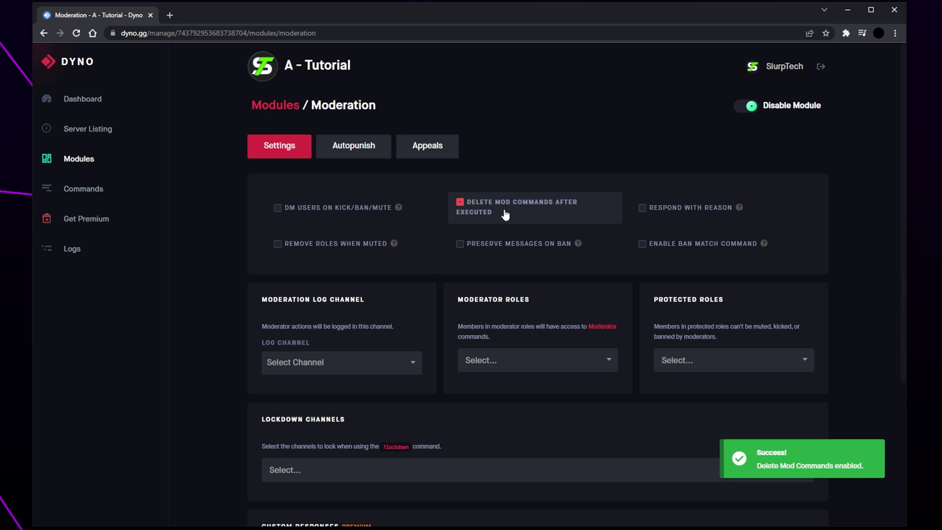
pyautogui.scroll(-4, 530, 214)
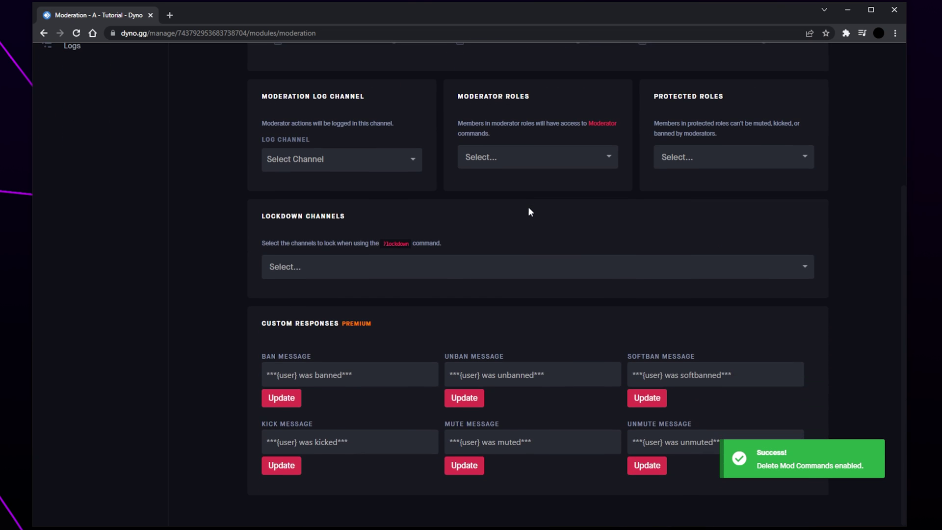
pyautogui.click(378, 169)
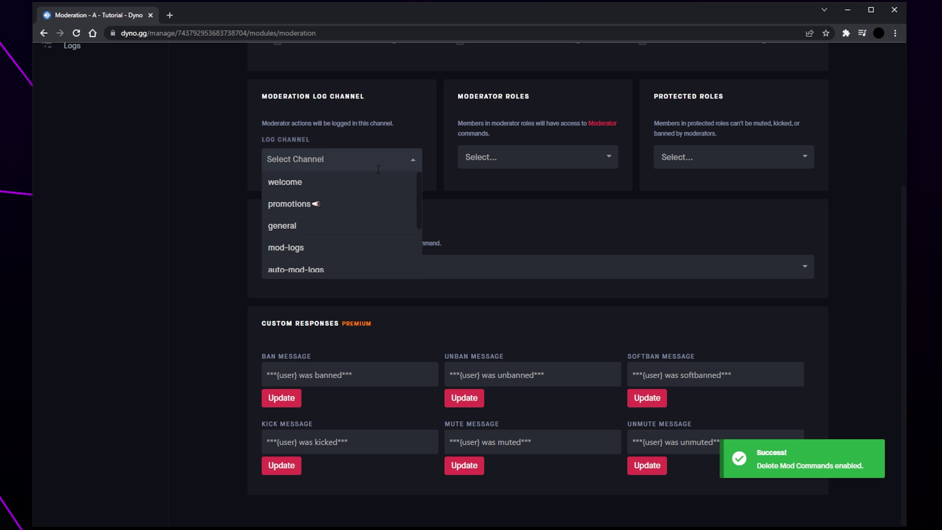
pyautogui.click(300, 252)
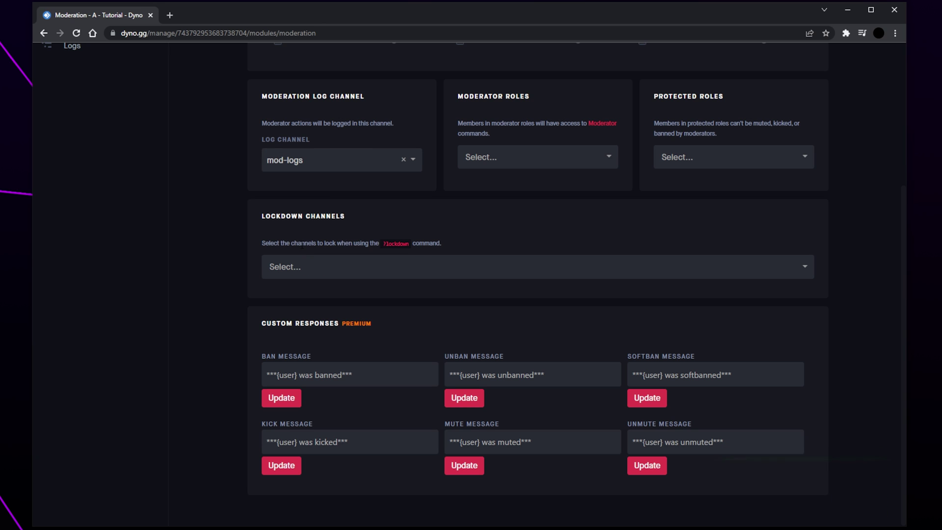
# Give the Moderator role moderator access and protect both Bot roles from moderation.
pyautogui.click(520, 161)
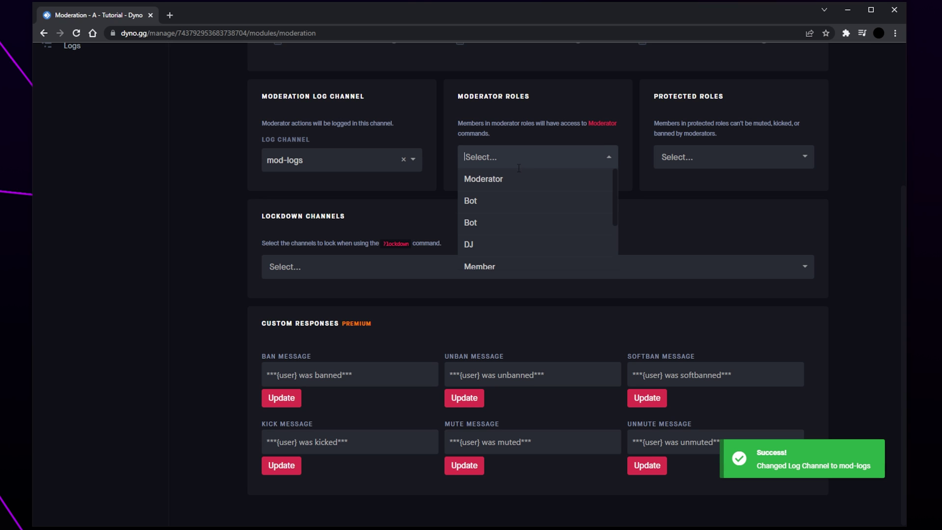
pyautogui.click(483, 180)
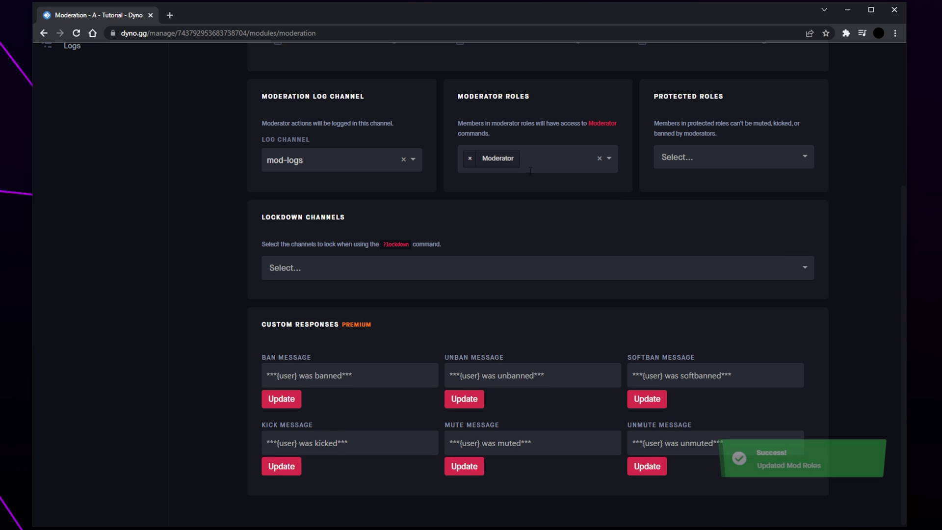
pyautogui.click(697, 160)
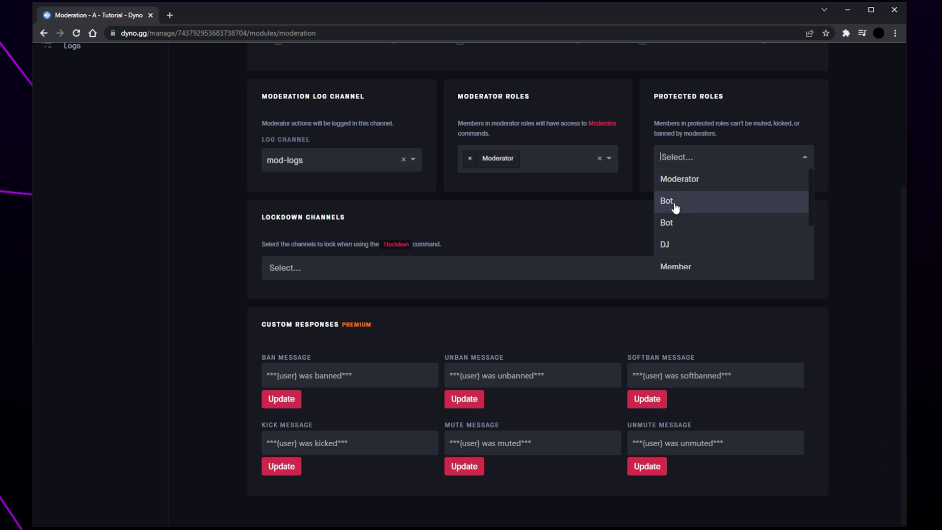
pyautogui.click(675, 204)
pyautogui.click(679, 204)
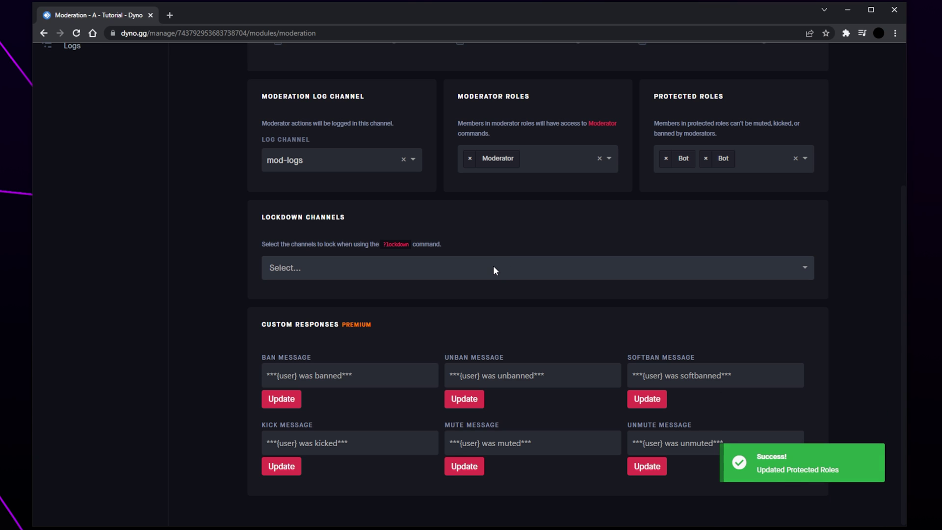
# Add promotions and general to the Lockdown Channels list.
pyautogui.click(443, 269)
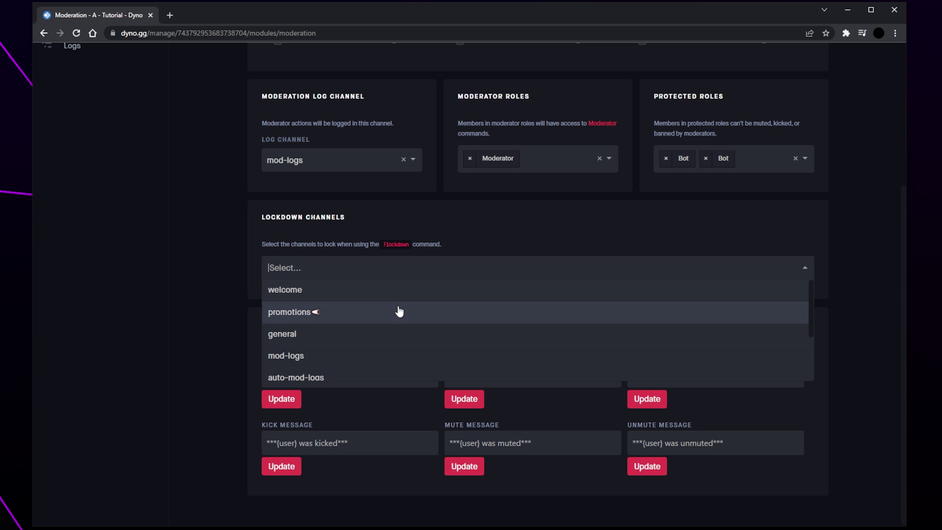
pyautogui.click(399, 312)
pyautogui.click(442, 269)
pyautogui.click(369, 319)
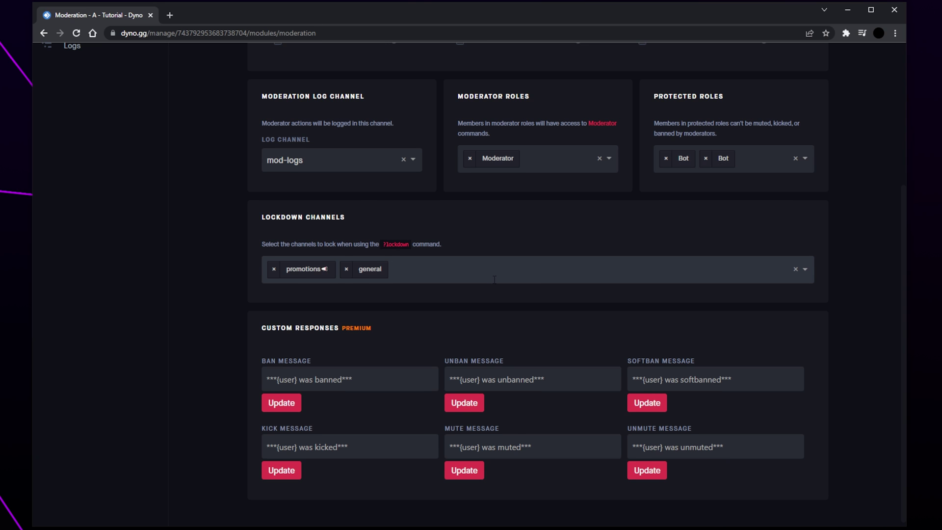
pyautogui.scroll(6, 494, 280)
# Fill in an Autopunish rule: mute for 60 minutes after 5 warnings.
pyautogui.click(363, 155)
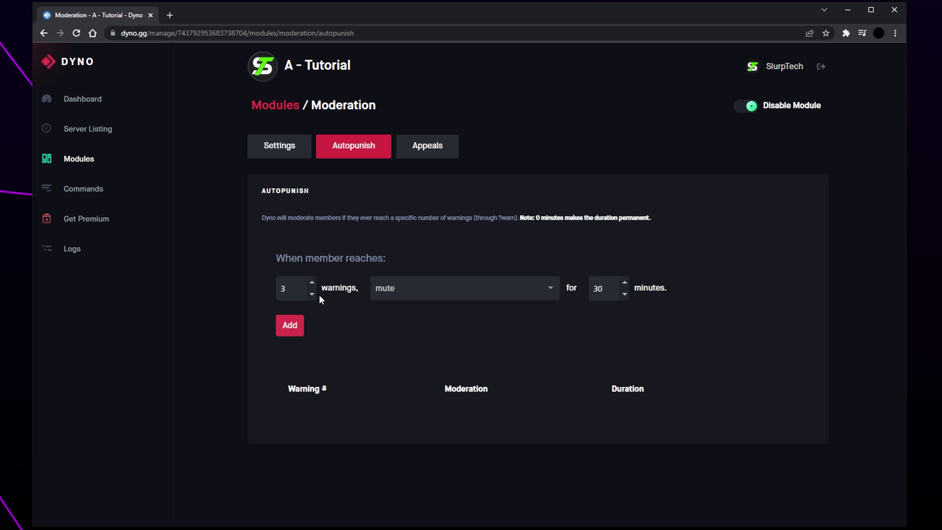
pyautogui.click(393, 293)
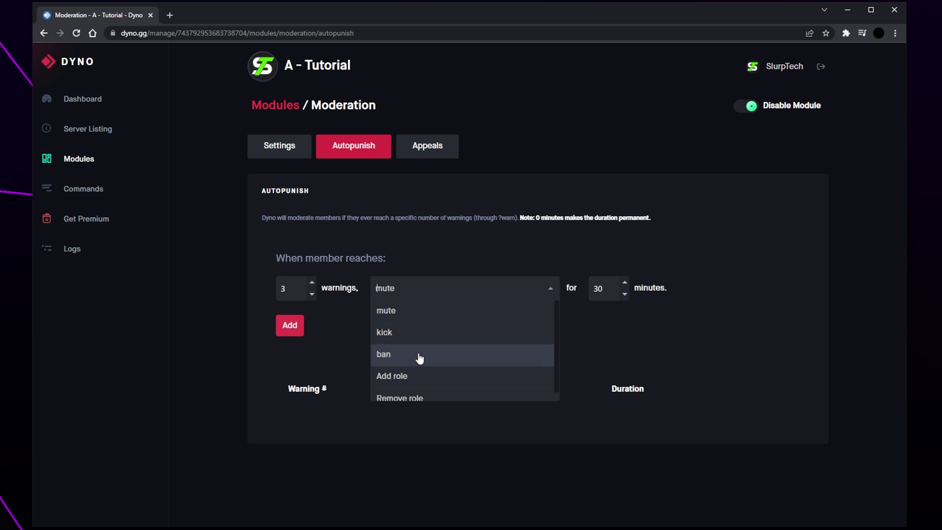
pyautogui.scroll(-1, 430, 390)
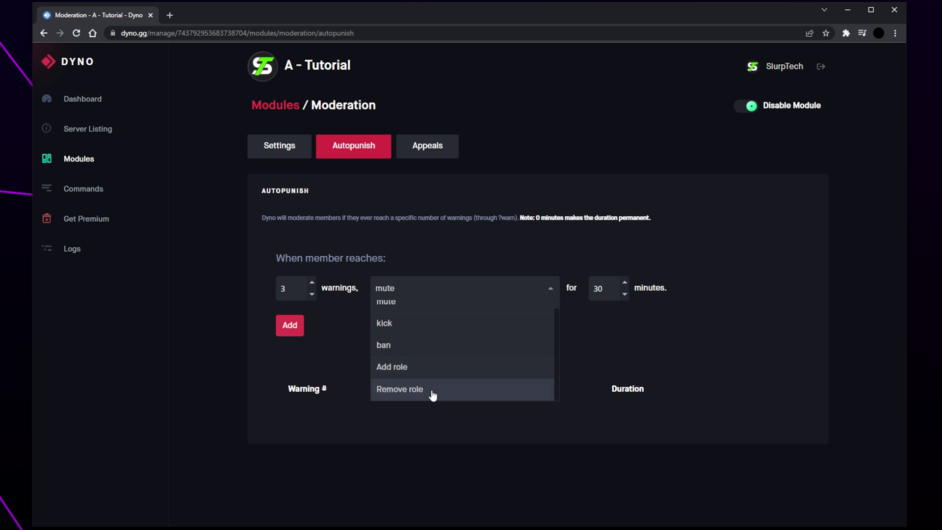
pyautogui.scroll(1, 431, 391)
pyautogui.click(415, 306)
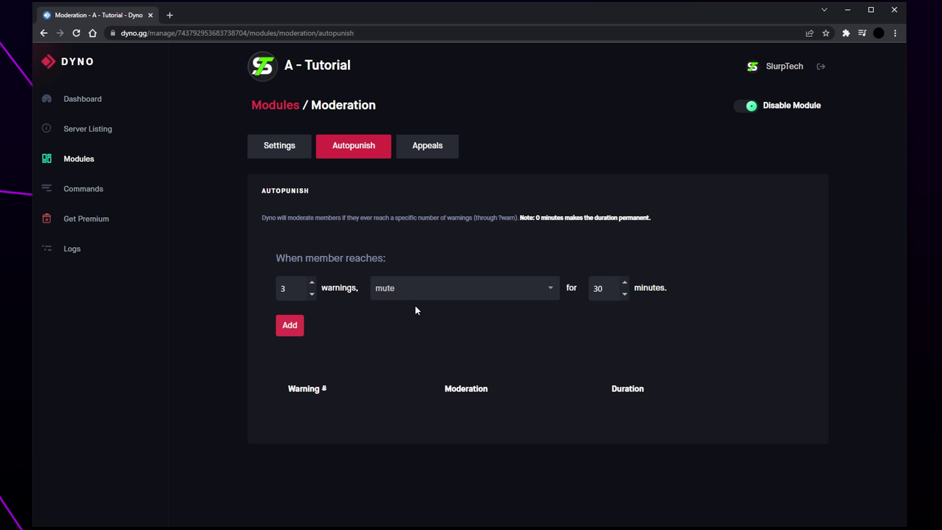
pyautogui.doubleClick(611, 287)
pyautogui.write('60')
pyautogui.click(312, 283)
pyautogui.click(312, 282)
# Add the 5-warning, 60-minute mute rule and review the Action Log event settings.
pyautogui.click(300, 332)
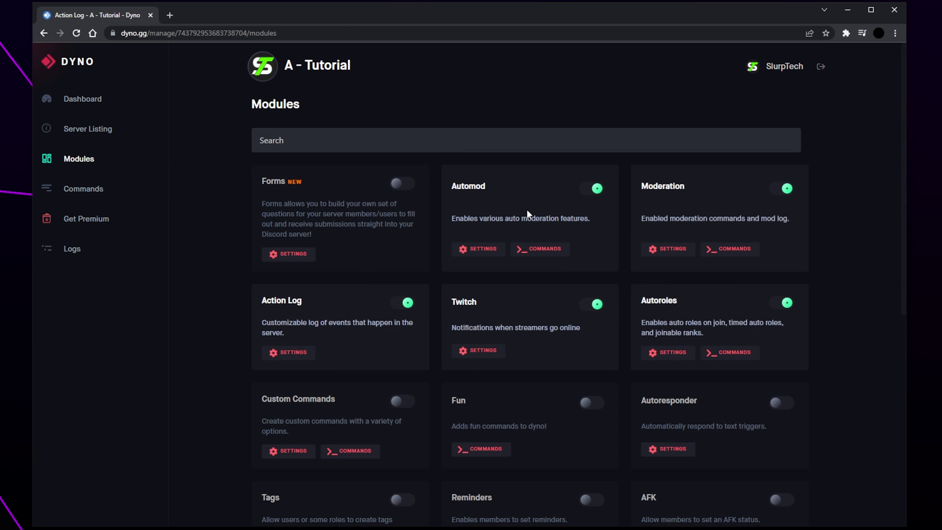
pyautogui.click(293, 353)
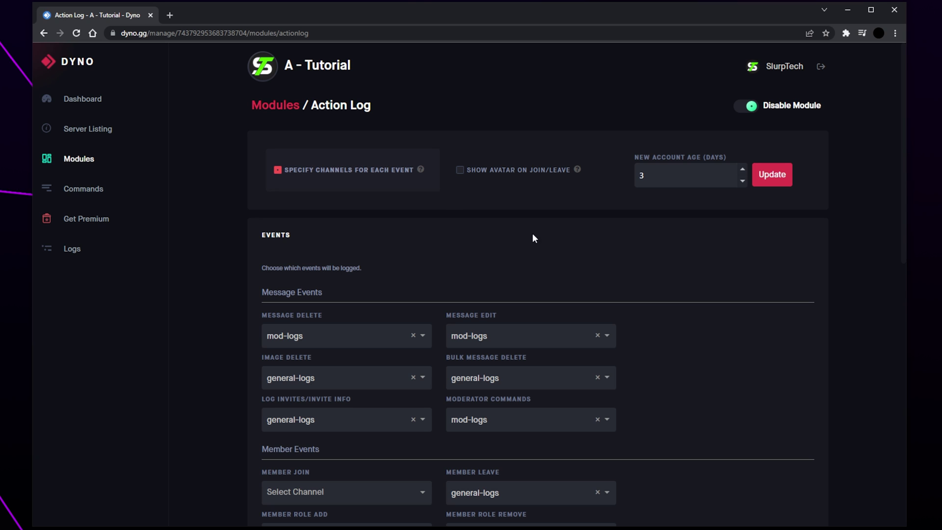
pyautogui.scroll(-3, 805, 284)
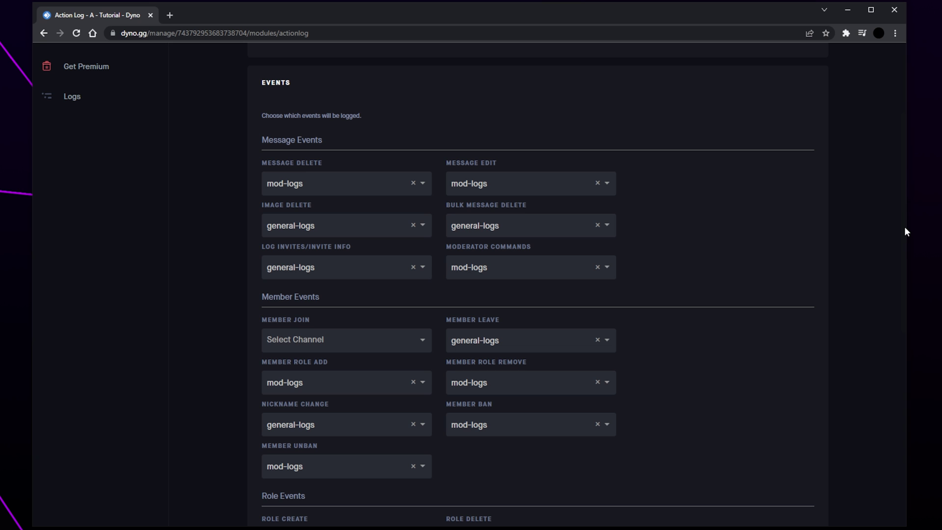
pyautogui.scroll(-1, 905, 228)
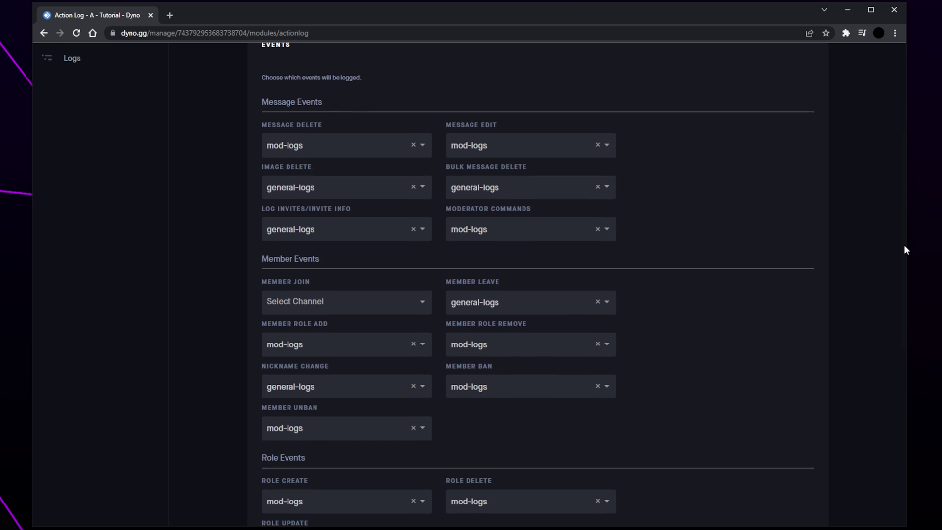
pyautogui.scroll(-1, 904, 250)
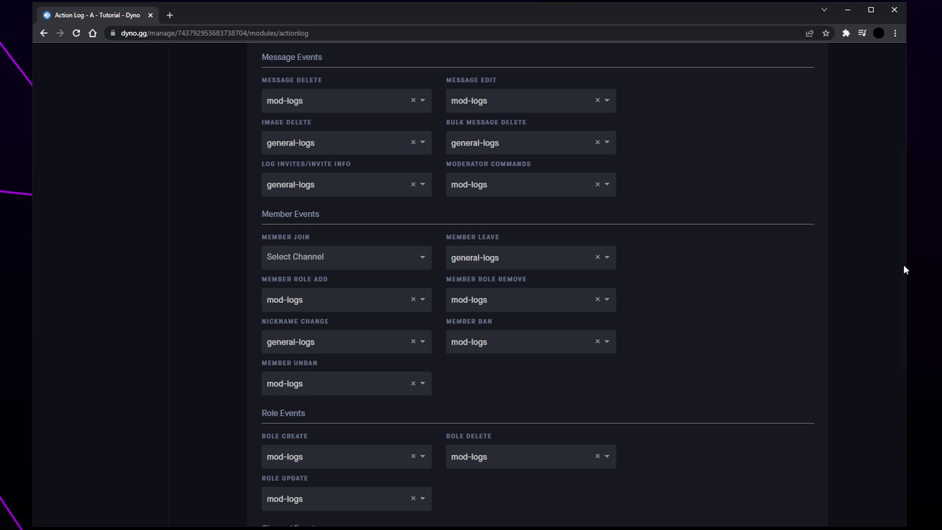
pyautogui.scroll(-5, 904, 266)
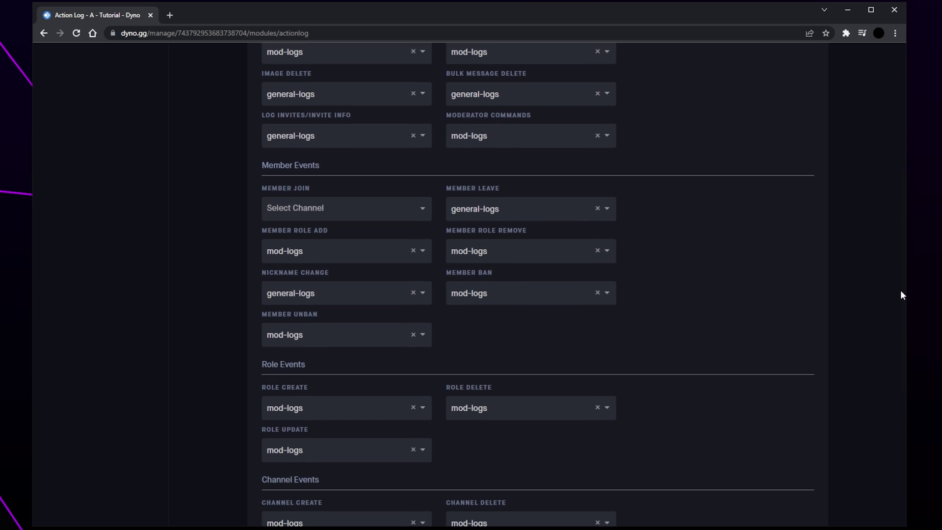
pyautogui.scroll(-2, 891, 375)
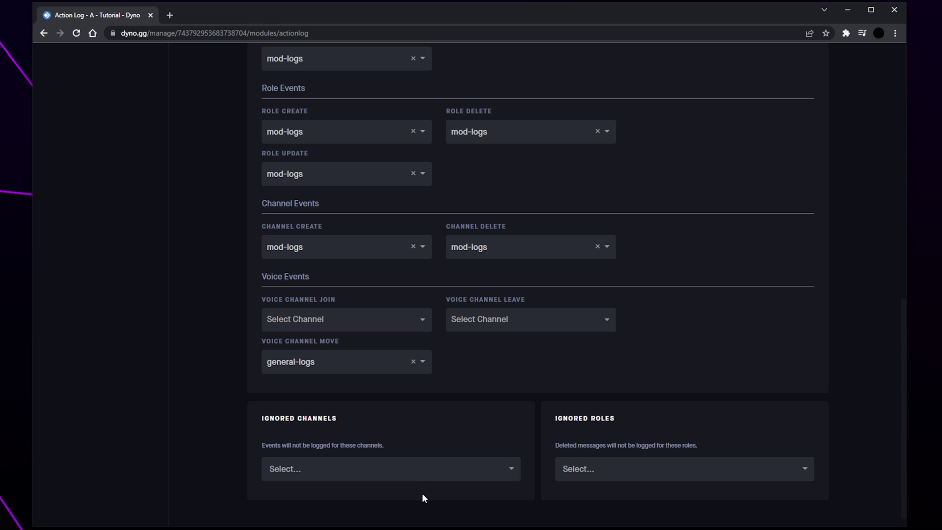
# Check the Action Log's Ignored Channels and Ignored Roles lists without changing them.
pyautogui.click(407, 472)
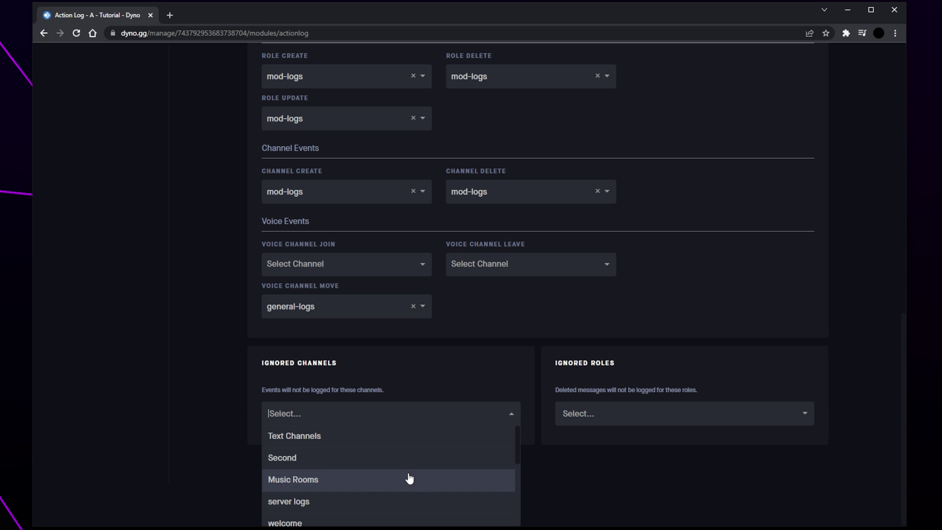
pyautogui.click(564, 486)
pyautogui.click(589, 464)
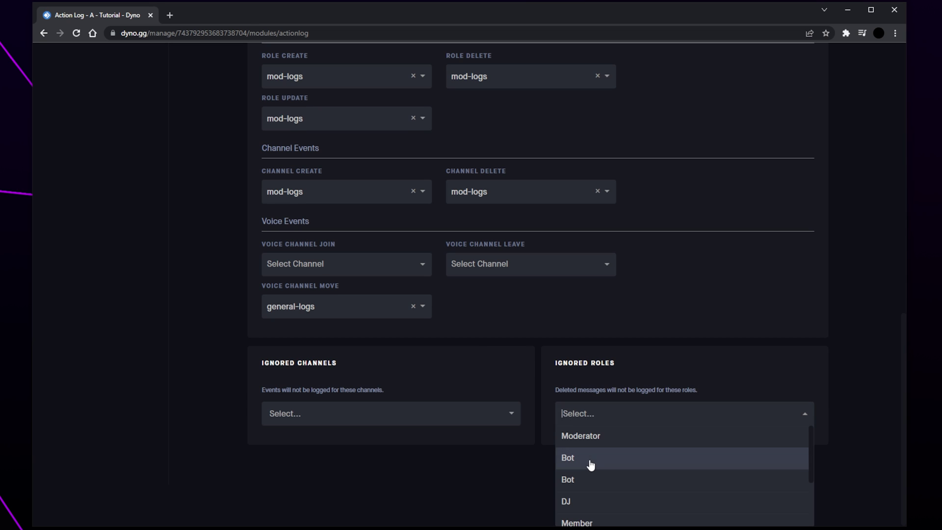
pyautogui.click(756, 376)
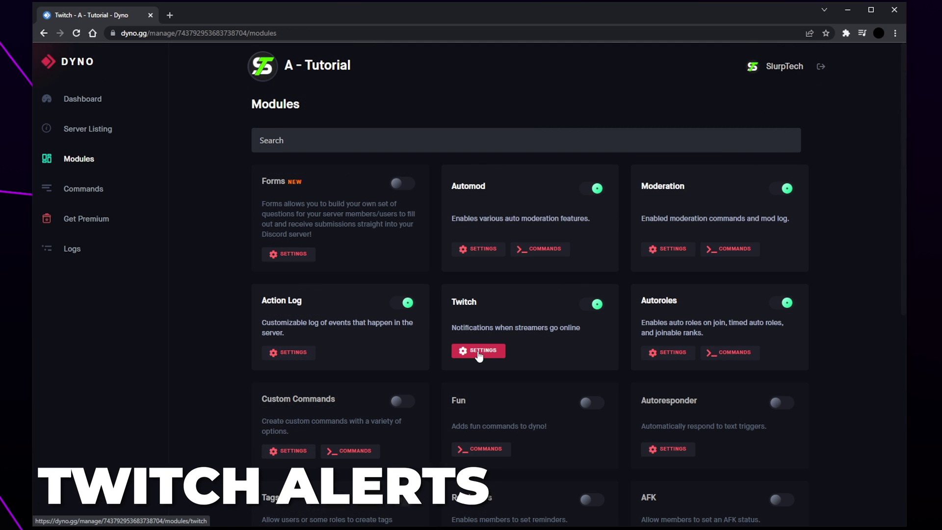
# Set a Twitch alert to post in announcement and enter the streamer's channel name.
pyautogui.click(480, 352)
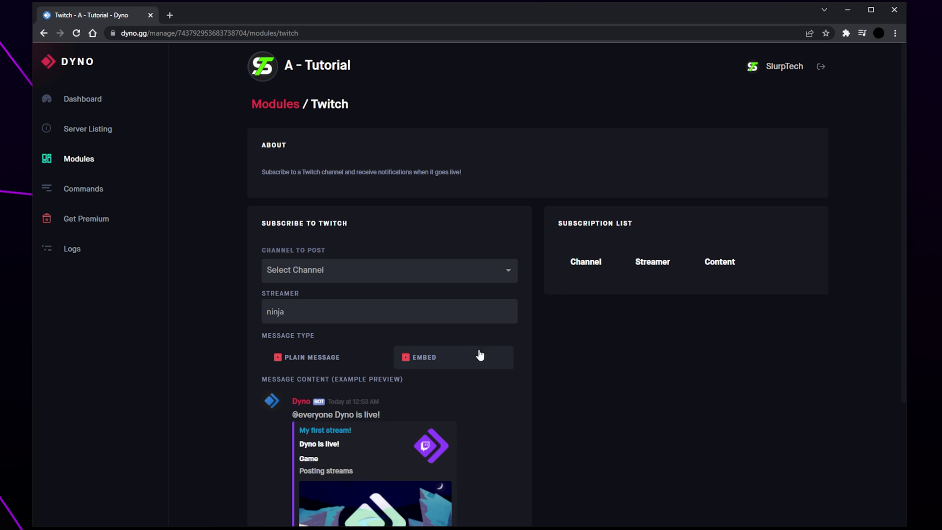
pyautogui.click(396, 269)
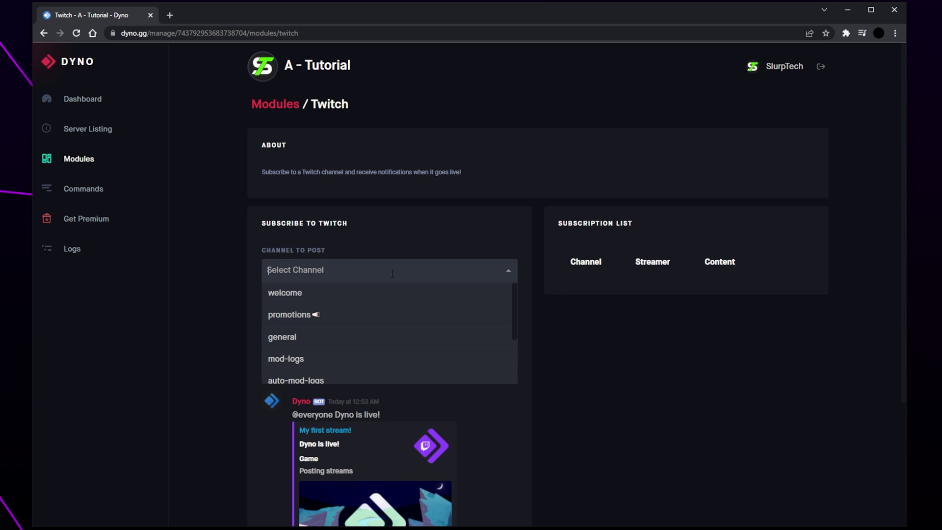
pyautogui.scroll(-3, 369, 326)
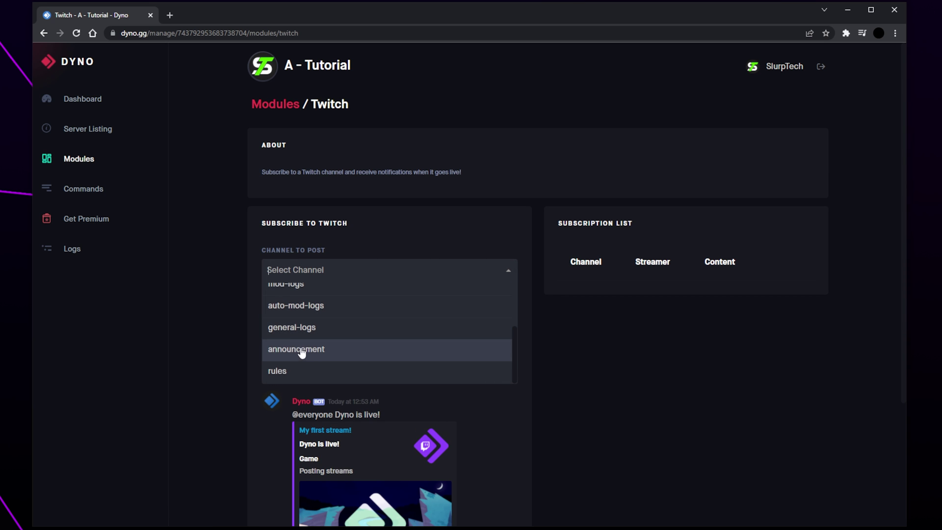
pyautogui.click(393, 349)
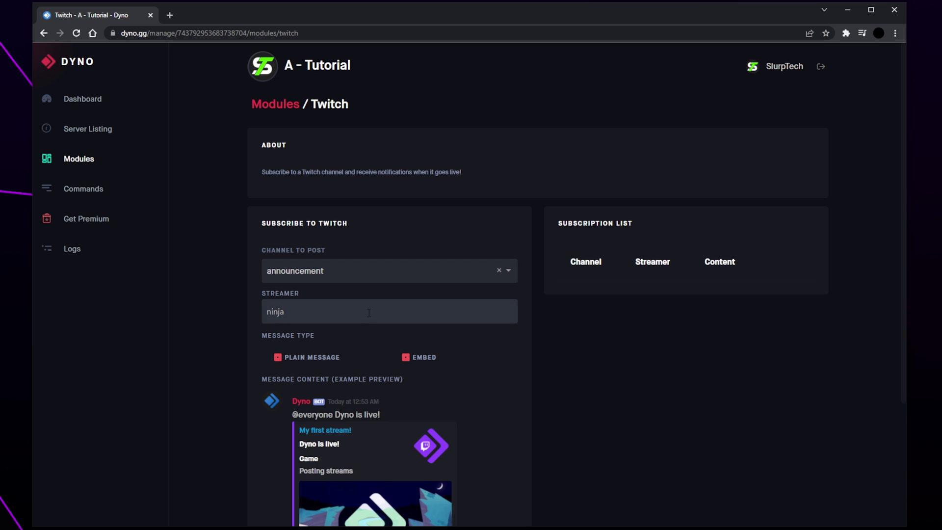
pyautogui.write('slurptech')
pyautogui.scroll(-3, 449, 335)
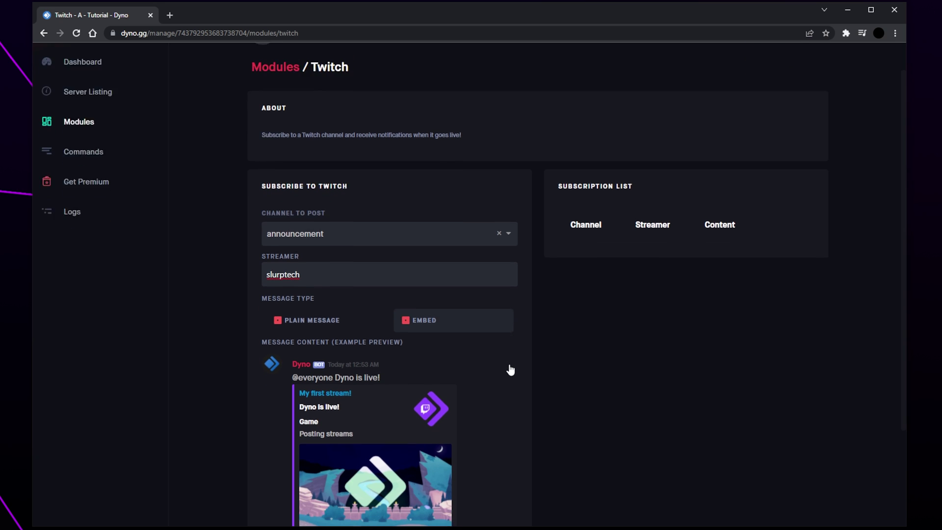
pyautogui.click(296, 451)
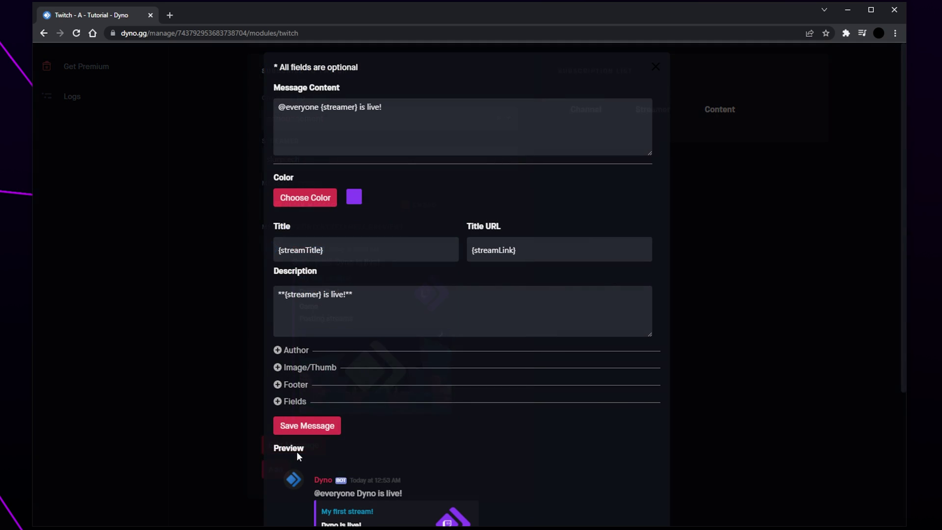
pyautogui.click(279, 107)
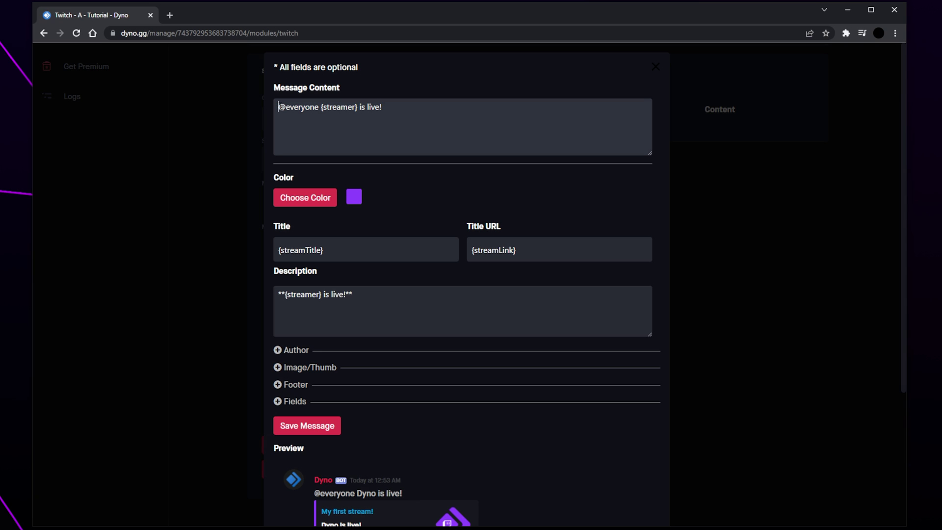
pyautogui.write('Hey')
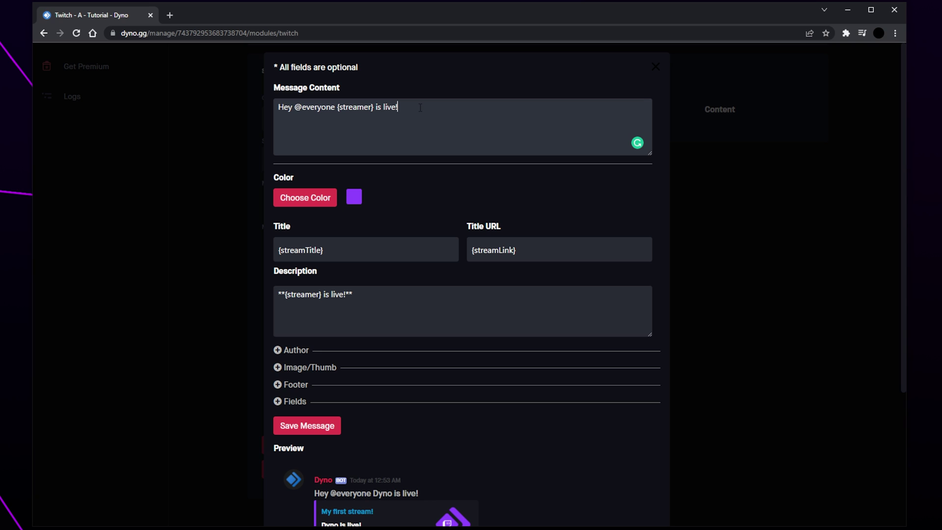
pyautogui.write('playing {')
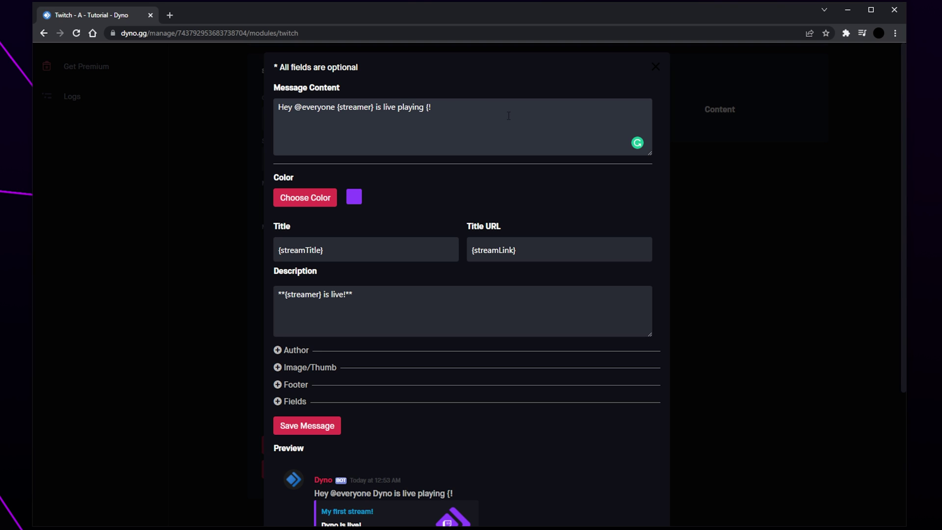
pyautogui.write('game')
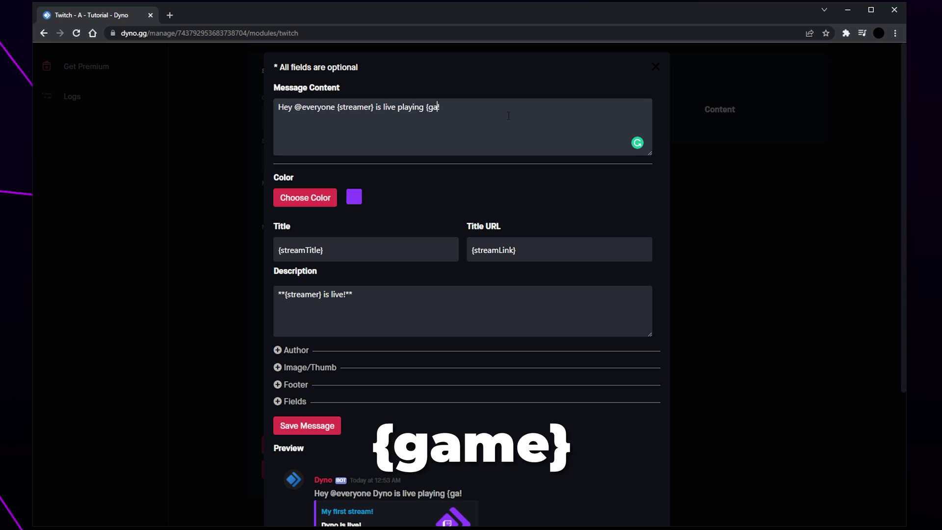
pyautogui.write('}')
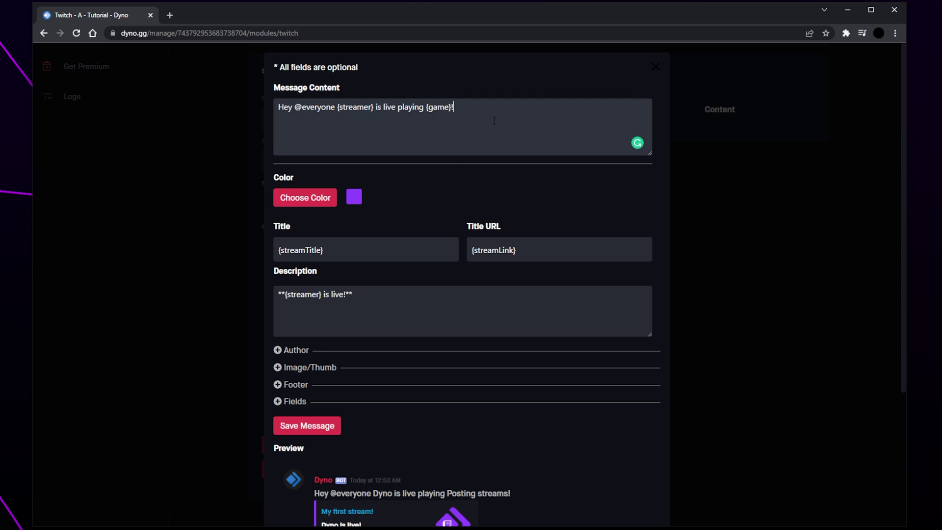
# Set the alert embed colour to bright green (#00FF0C).
pyautogui.click(326, 204)
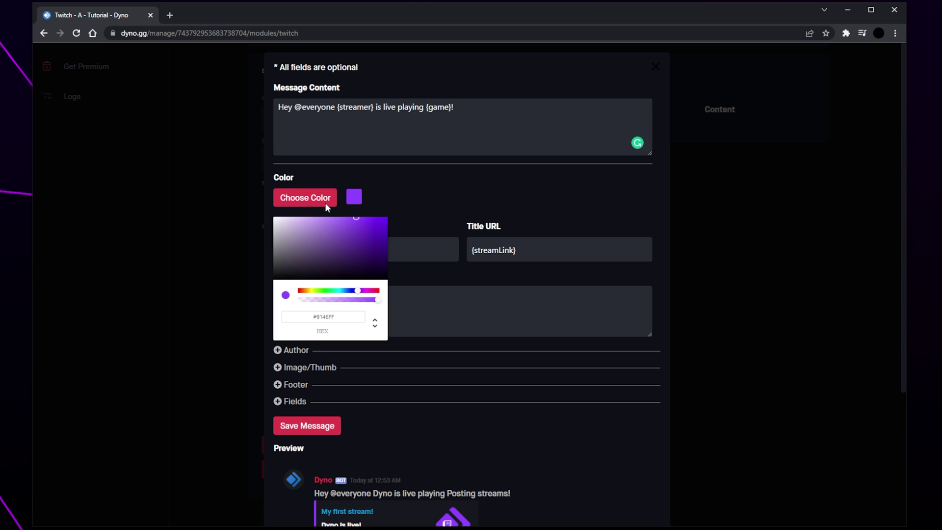
pyautogui.click(326, 291)
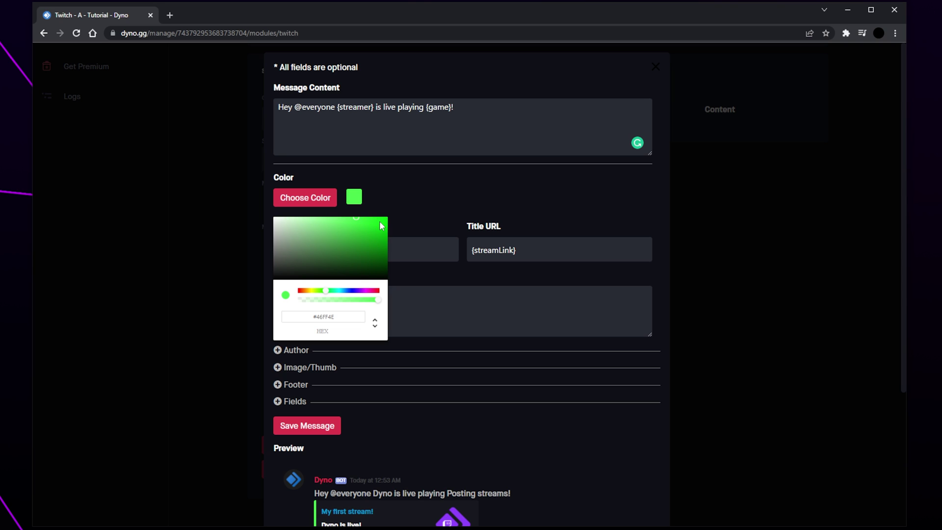
pyautogui.moveTo(379, 221); pyautogui.dragTo(386, 219)
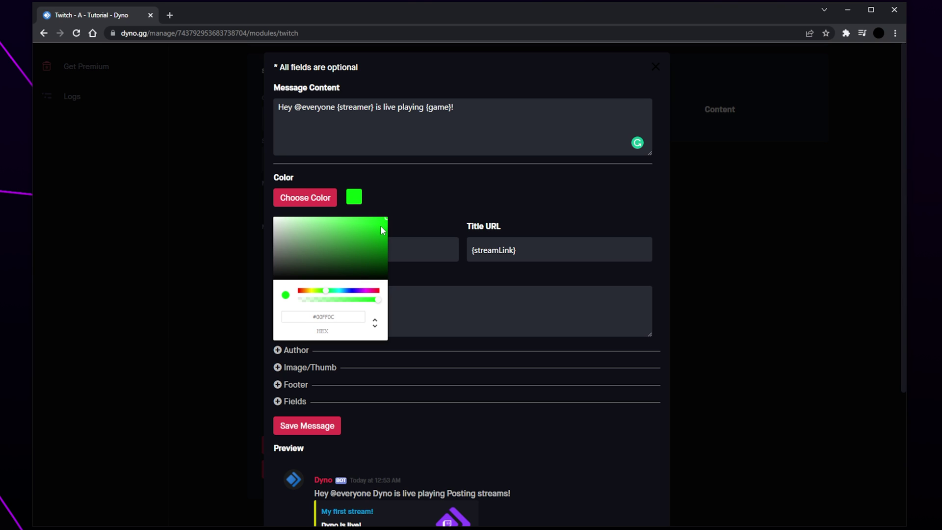
pyautogui.click(419, 201)
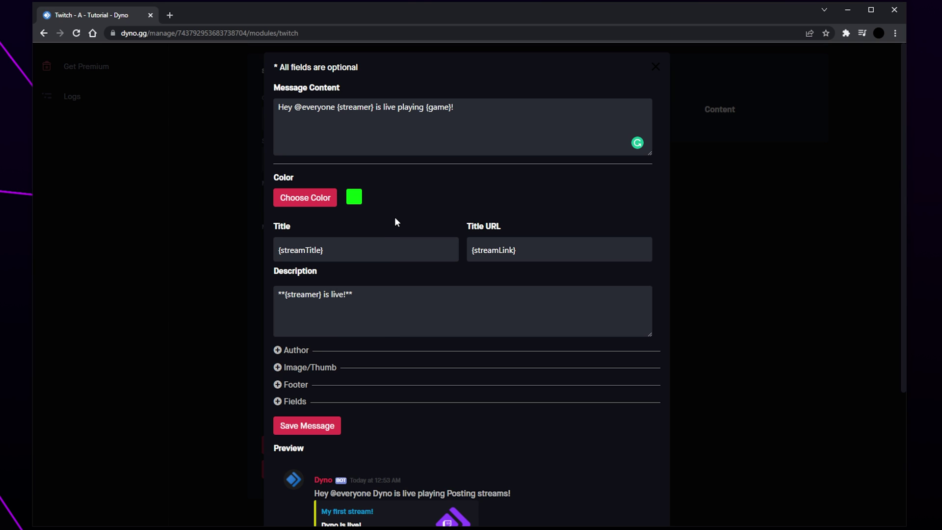
pyautogui.moveTo(348, 296); pyautogui.dragTo(287, 302)
pyautogui.click(365, 296)
# Save the alert message, add the Twitch subscription, then remove it.
pyautogui.click(318, 427)
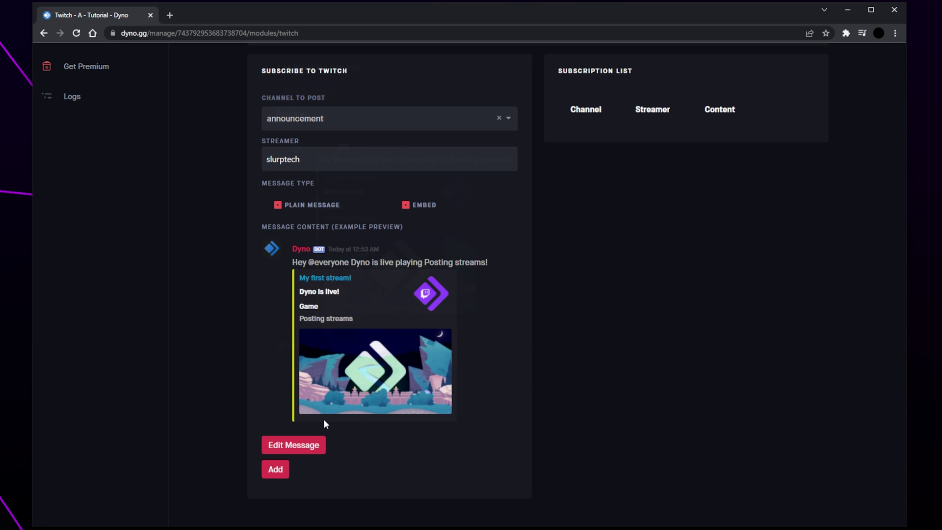
pyautogui.click(282, 468)
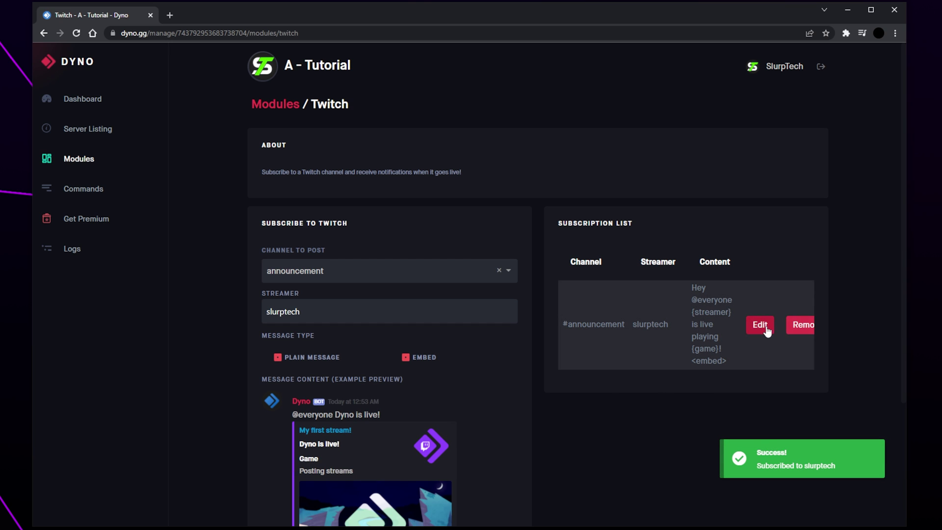
pyautogui.click(799, 328)
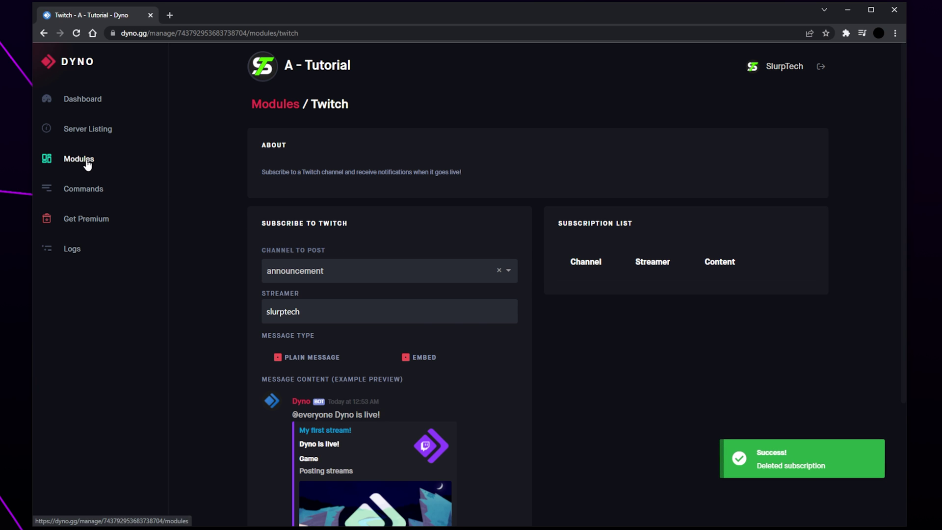
pyautogui.click(87, 164)
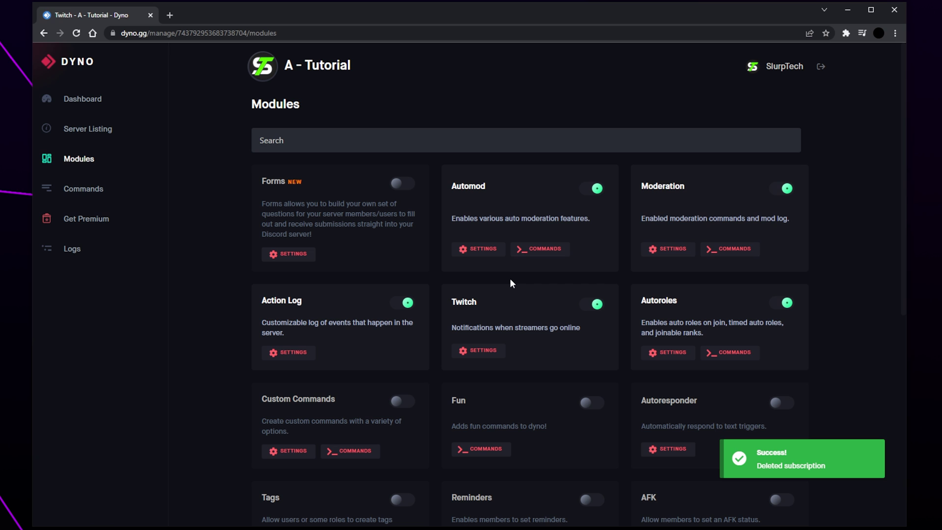
# Scroll down the Dyno Modules page to review the remaining modules.
pyautogui.scroll(-7, 510, 279)
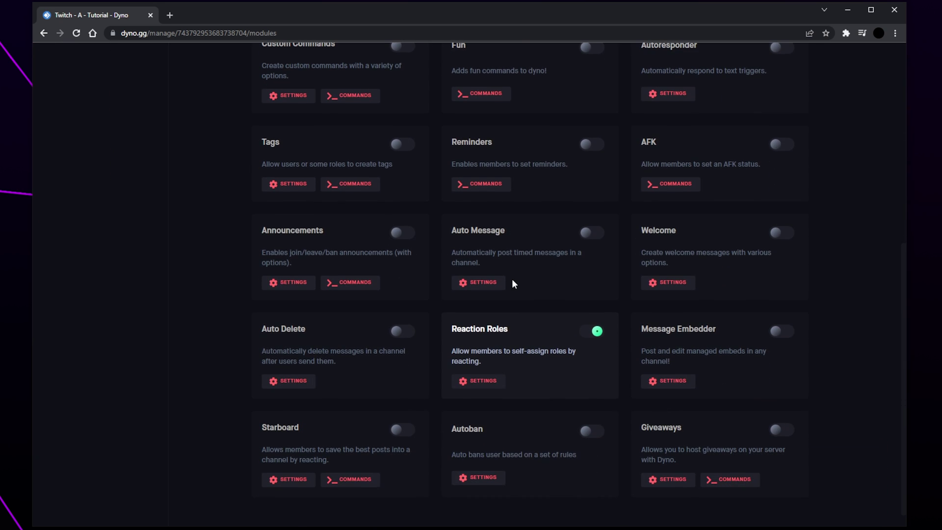
pyautogui.scroll(-1, 513, 284)
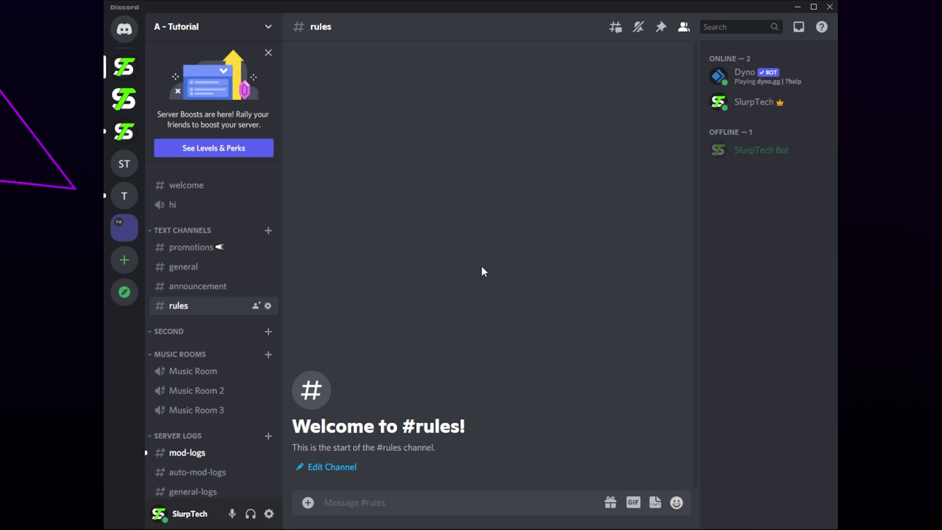
# Go to the Roles page in A - Tutorial's Server Settings.
pyautogui.click(225, 30)
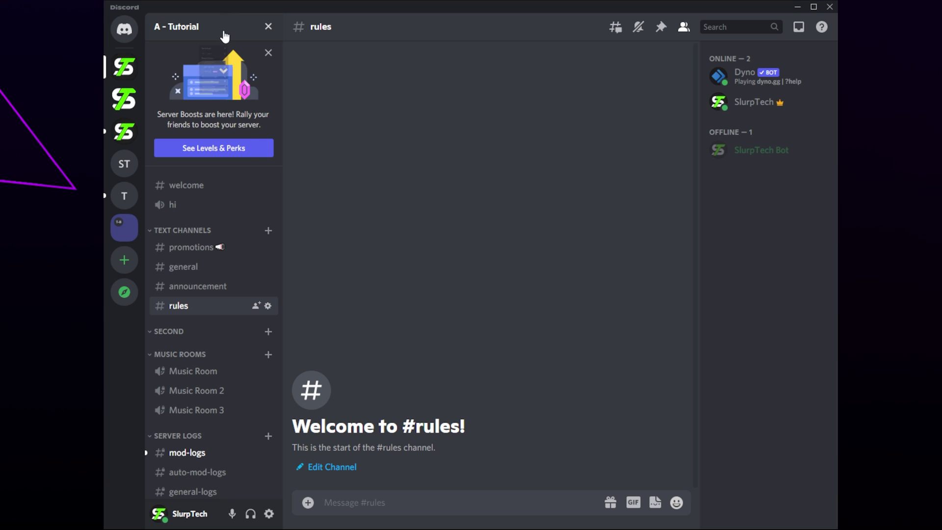
pyautogui.click(207, 101)
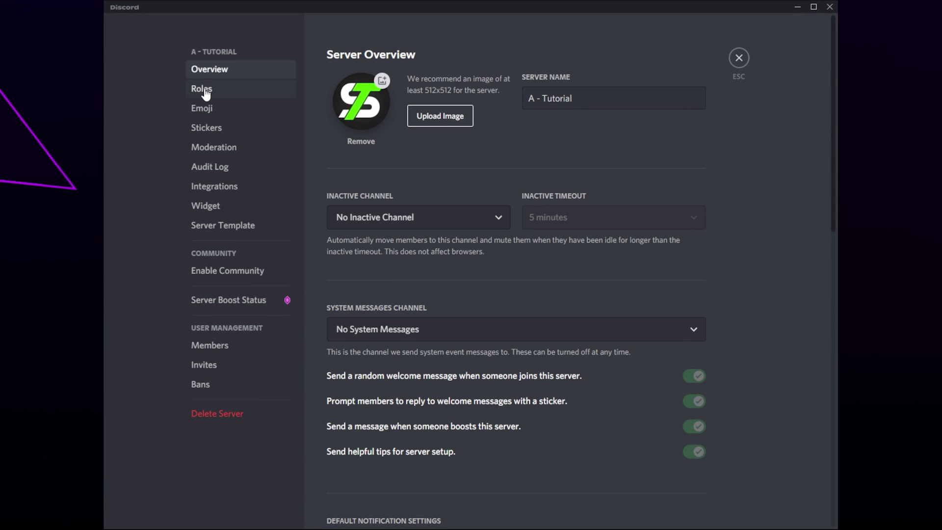
pyautogui.click(205, 93)
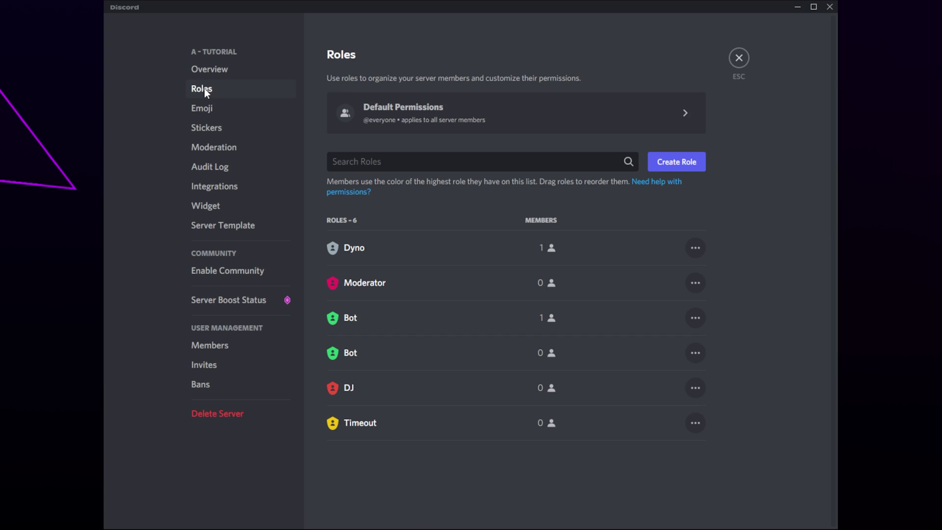
# Create a new role named Members with custom colour #2190ff.
pyautogui.click(673, 169)
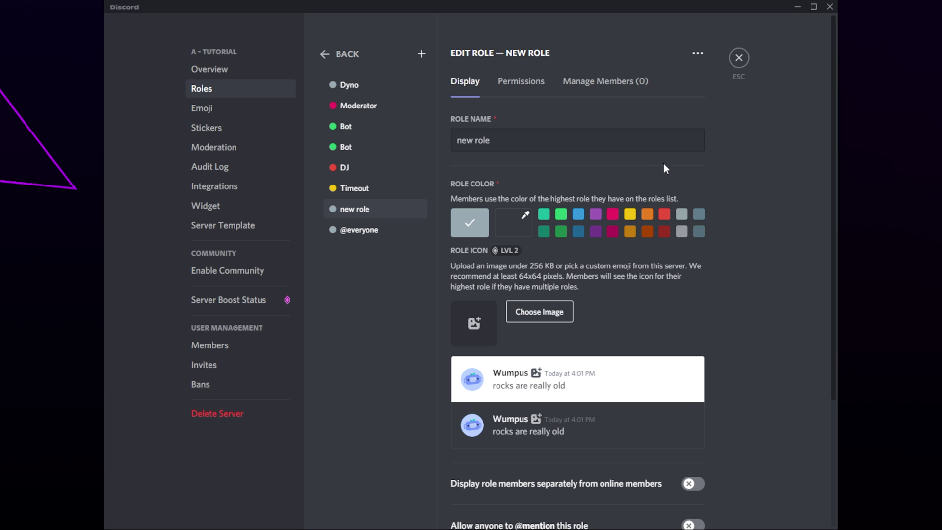
pyautogui.tripleClick(560, 141)
pyautogui.write('Members')
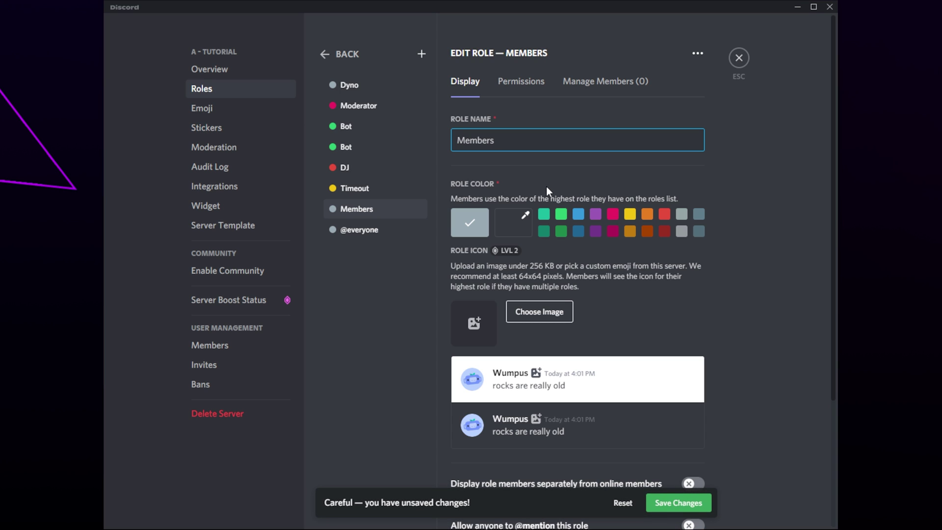
pyautogui.click(578, 216)
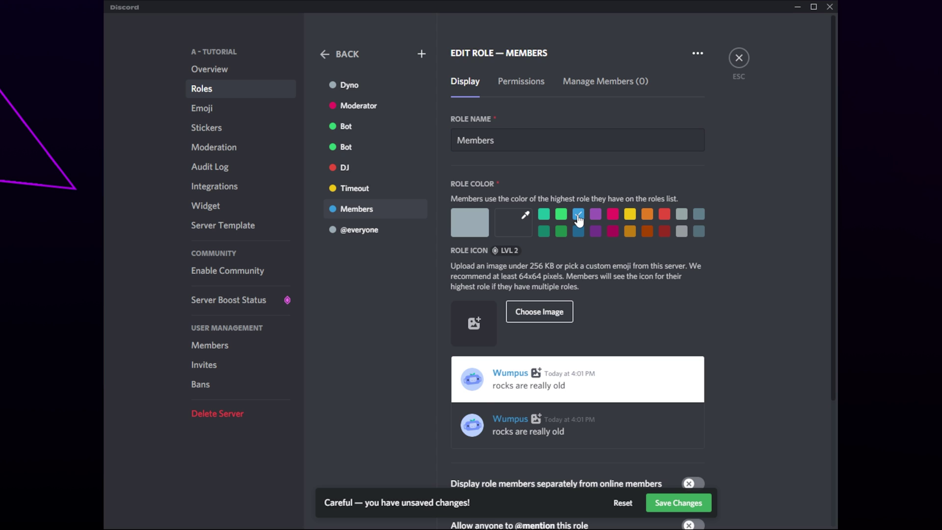
pyautogui.click(516, 224)
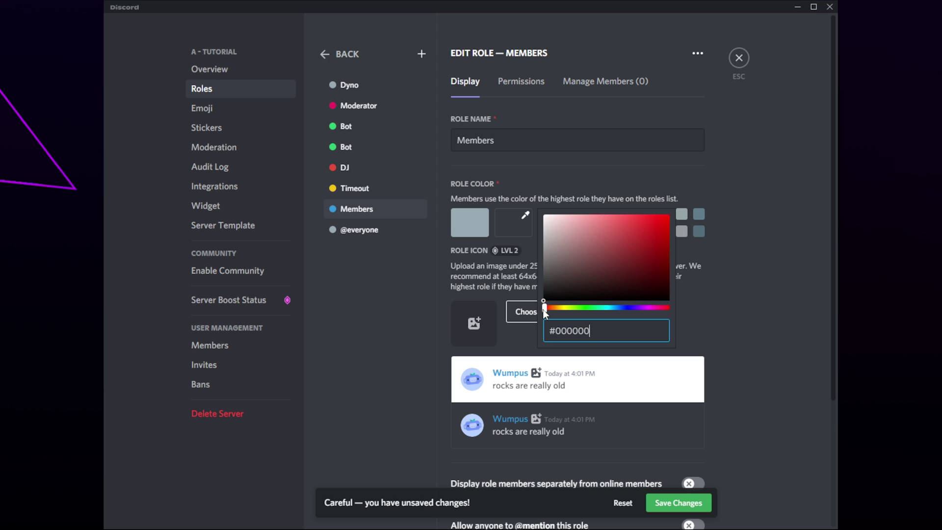
pyautogui.moveTo(545, 307); pyautogui.dragTo(619, 309)
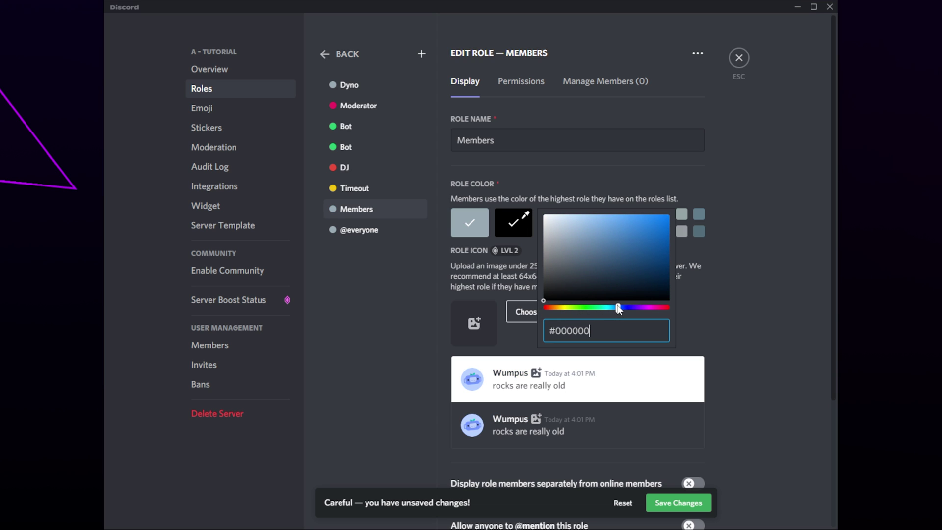
pyautogui.press('BackSpace')
pyautogui.press('BackSpace')
pyautogui.press('BackSpace')
pyautogui.press('BackSpace')
pyautogui.press('BackSpace')
pyautogui.press('BackSpace')
pyautogui.write('2190ff')
pyautogui.click(748, 288)
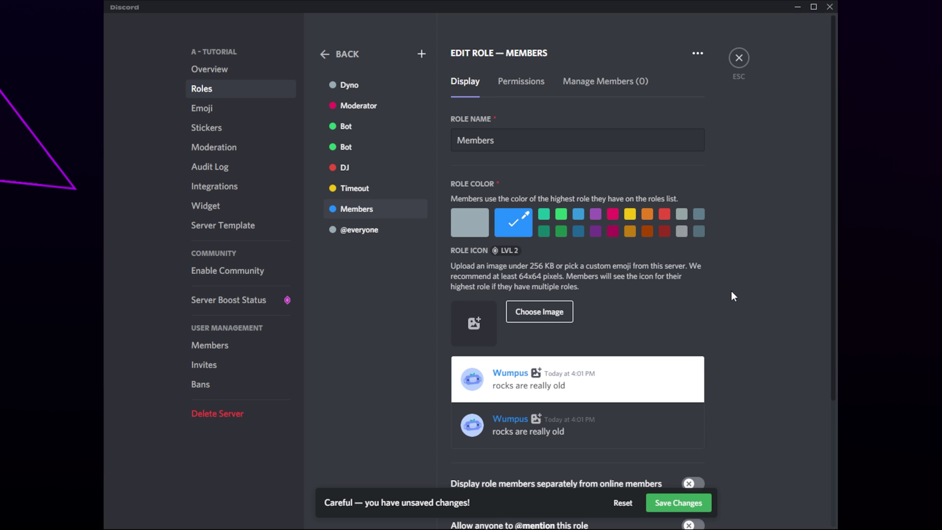
# Enable 'Display role members separately' for Members and view its permissions.
pyautogui.scroll(-4, 693, 305)
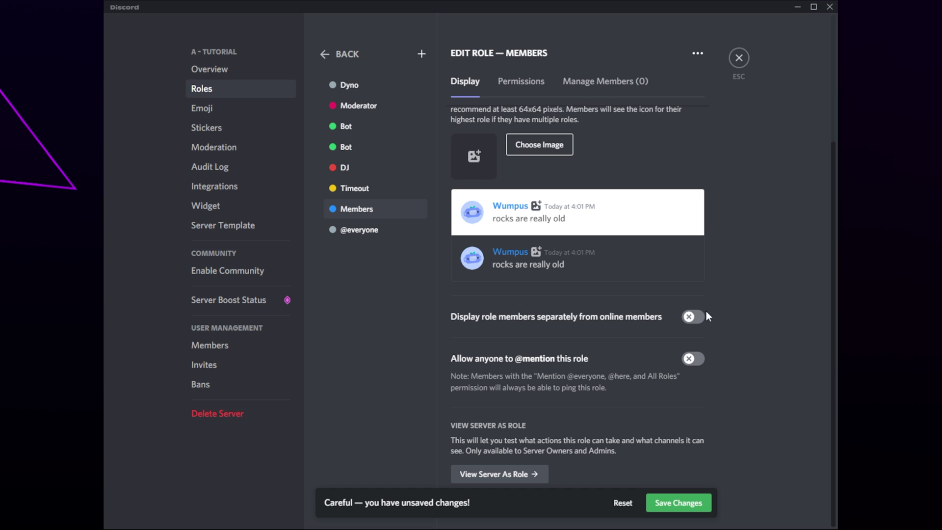
pyautogui.click(694, 318)
pyautogui.click(694, 320)
pyautogui.click(694, 319)
pyautogui.click(528, 87)
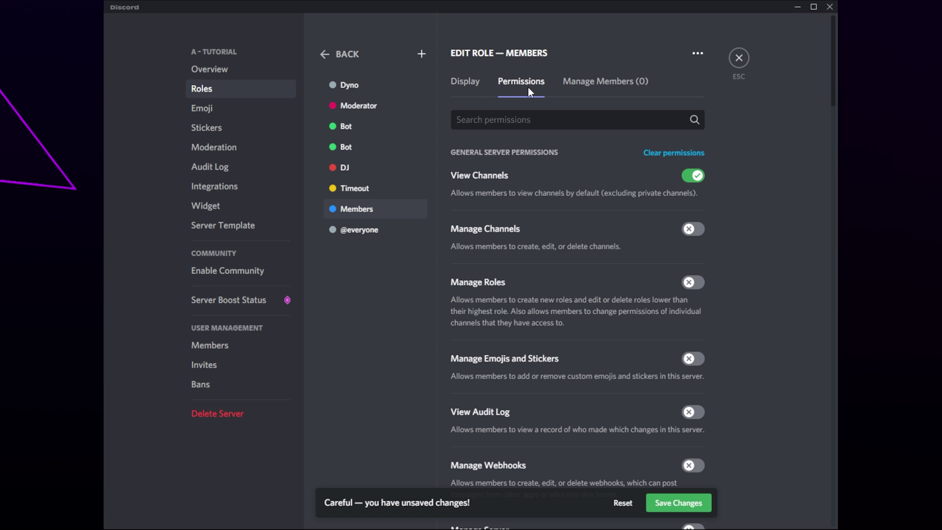
# Clear all of the Members role's permissions, save, and return to the roles list.
pyautogui.click(662, 156)
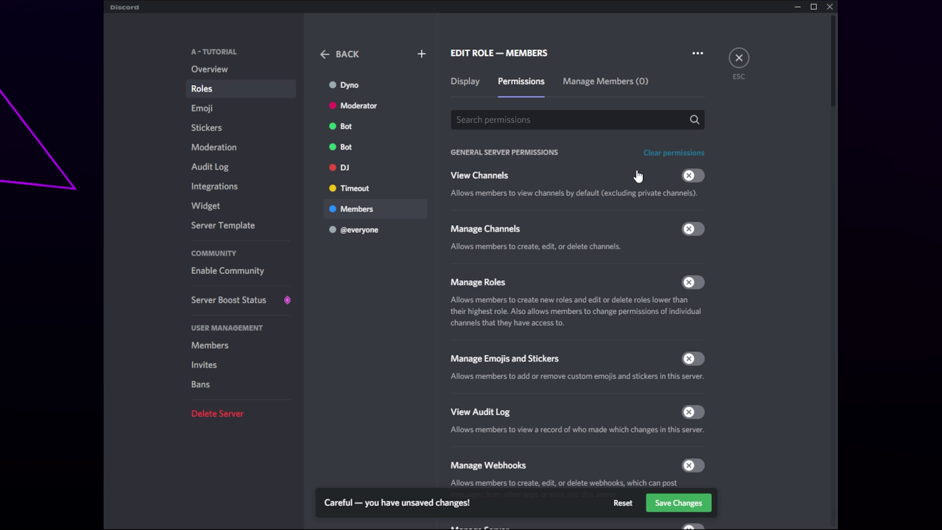
pyautogui.moveTo(359, 212)
pyautogui.mouseDown()
pyautogui.moveTo(388, 199)
pyautogui.moveTo(383, 176)
pyautogui.moveTo(379, 216)
pyautogui.moveTo(368, 218)
pyautogui.moveTo(371, 210)
pyautogui.mouseUp()
pyautogui.click(663, 502)
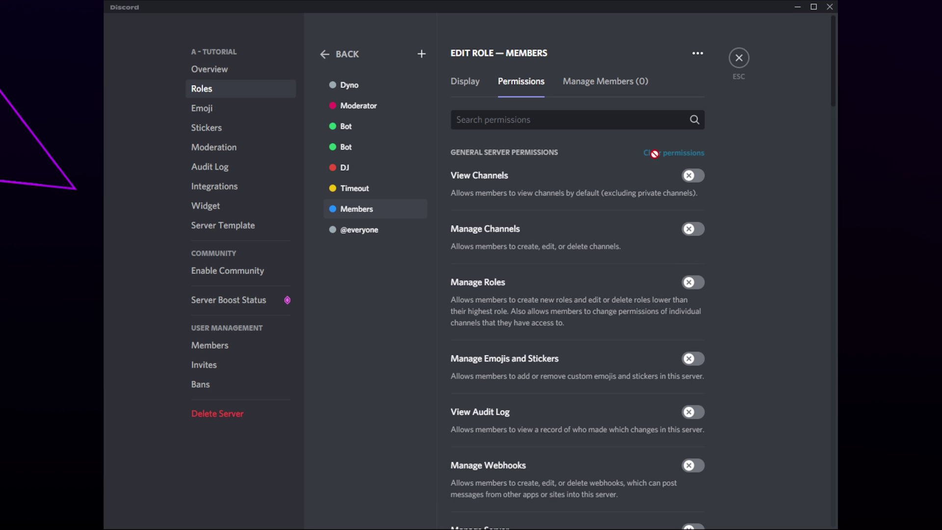
pyautogui.click(350, 57)
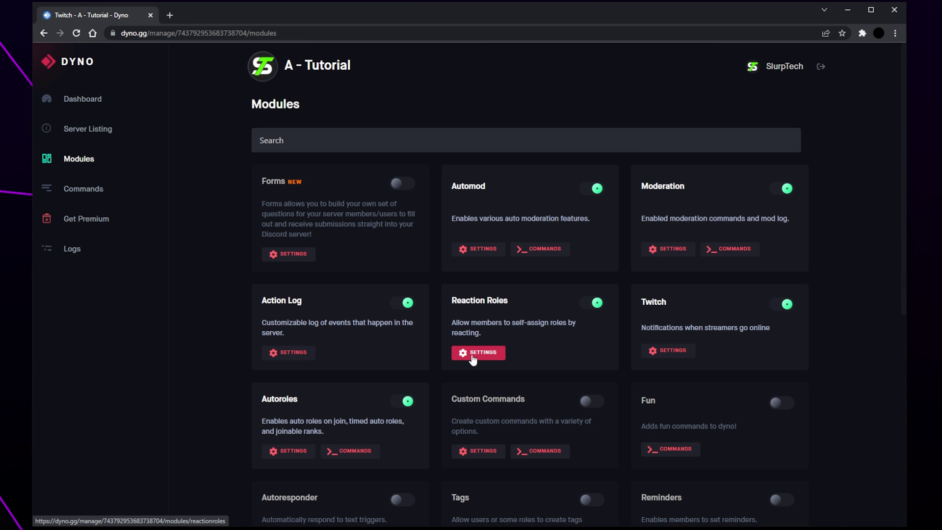
# Add a reaction-role message named Verify, posted in #rules as an embed.
pyautogui.click(486, 354)
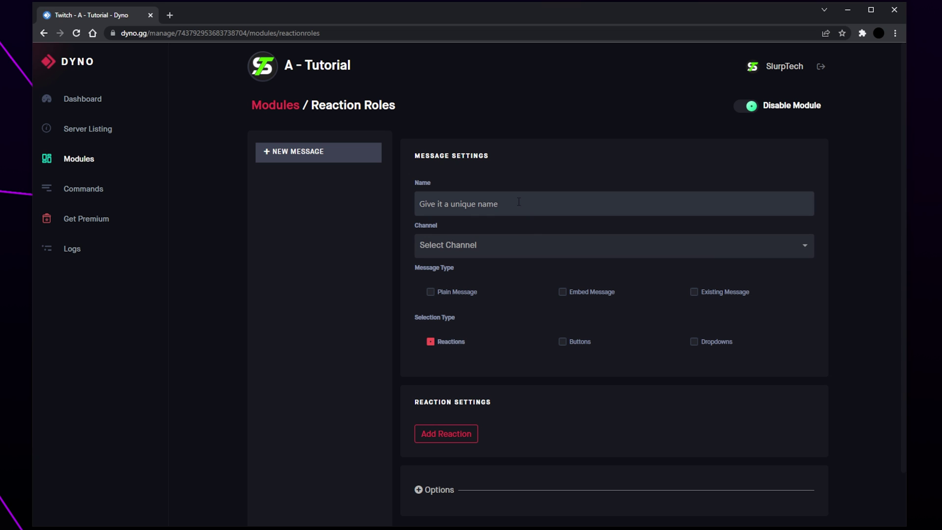
pyautogui.click(518, 201)
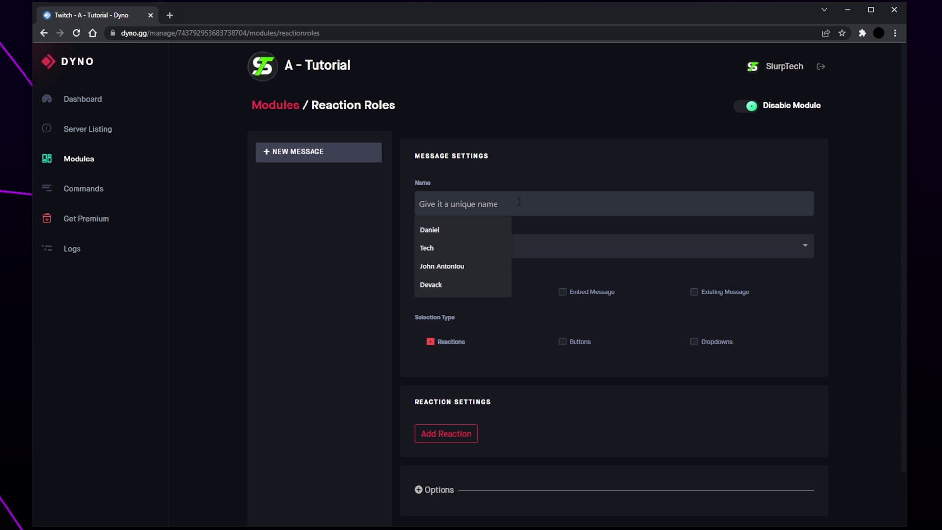
pyautogui.write('Verify')
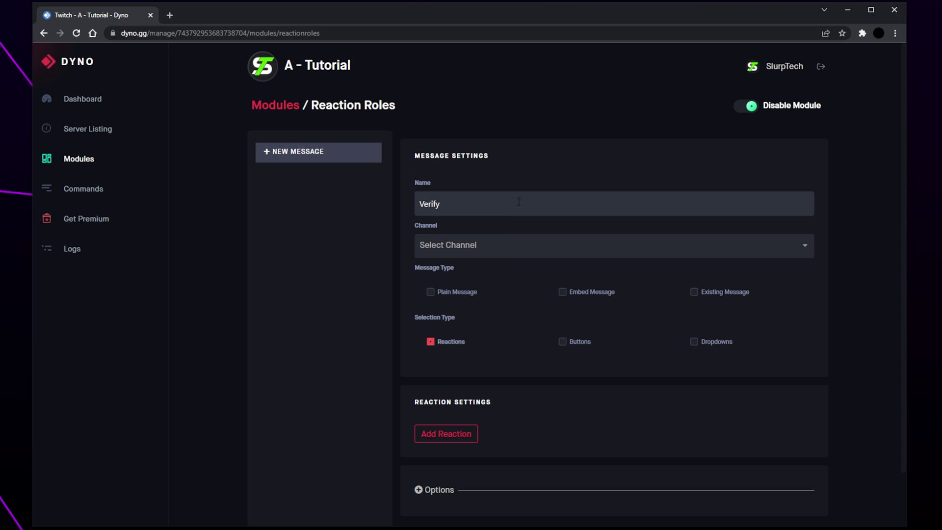
pyautogui.click(557, 245)
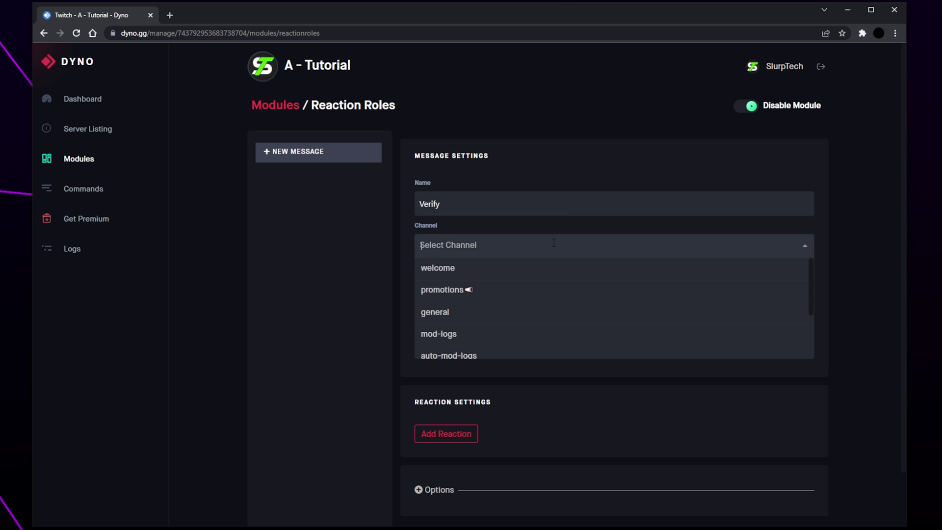
pyautogui.scroll(-6, 505, 282)
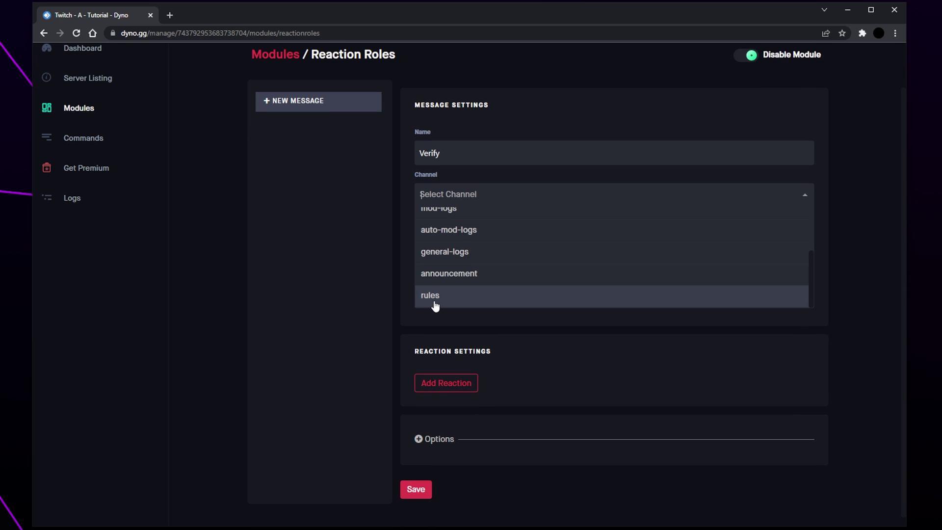
pyautogui.click(431, 303)
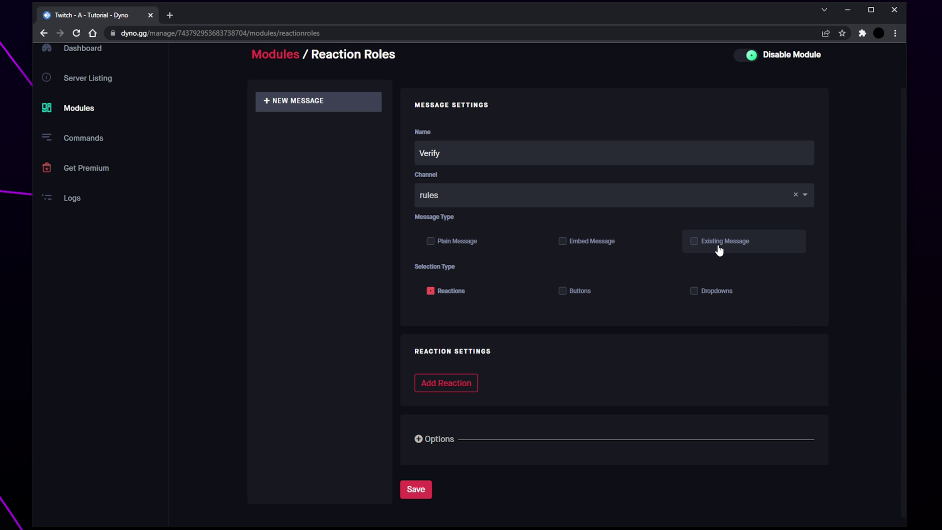
pyautogui.click(562, 242)
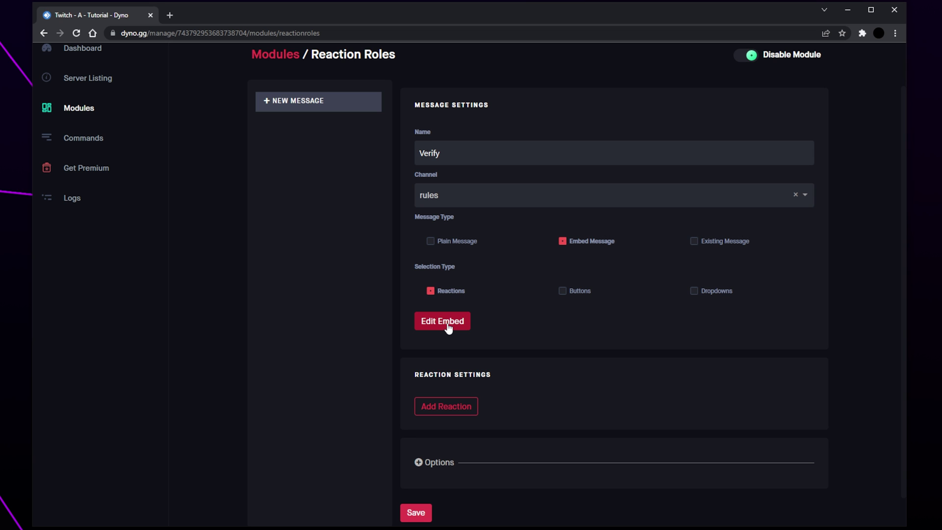
# Set the embed colour to a vivid green.
pyautogui.click(447, 325)
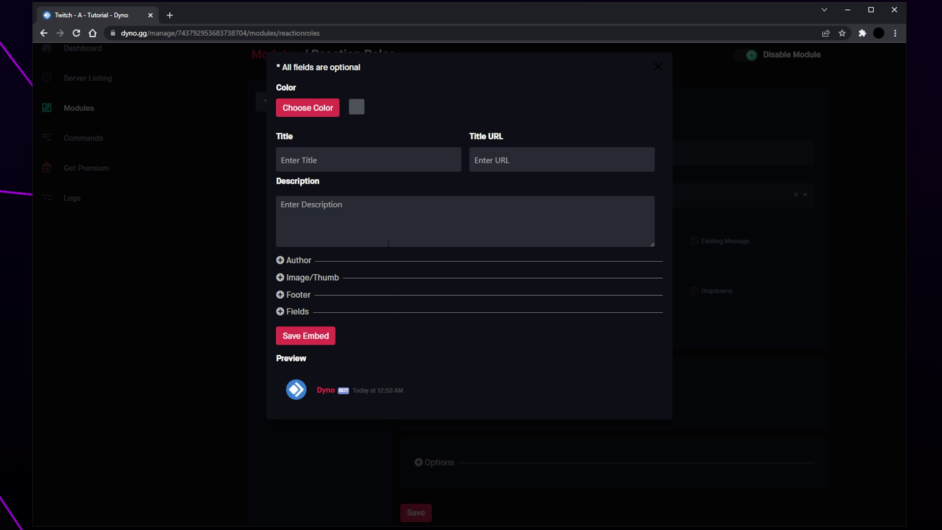
pyautogui.click(322, 110)
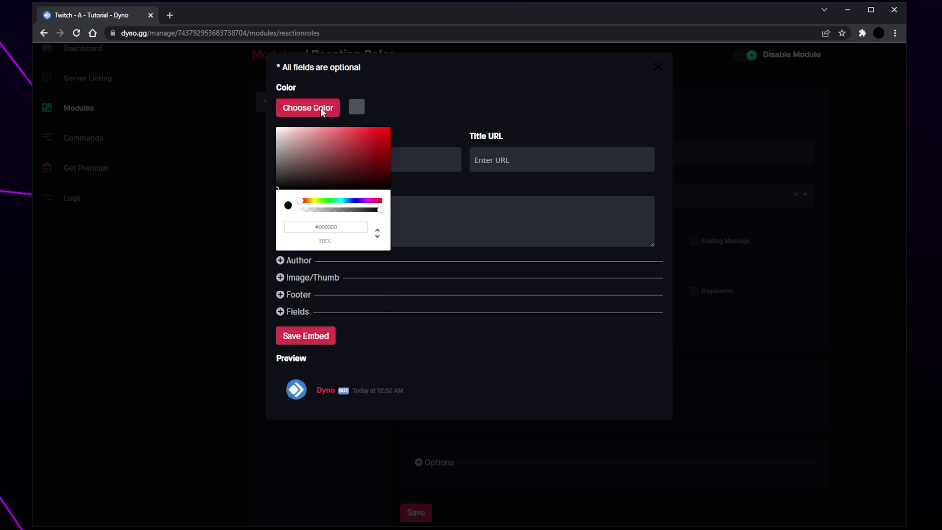
pyautogui.moveTo(326, 206)
pyautogui.mouseDown()
pyautogui.moveTo(353, 205)
pyautogui.moveTo(331, 205)
pyautogui.mouseUp()
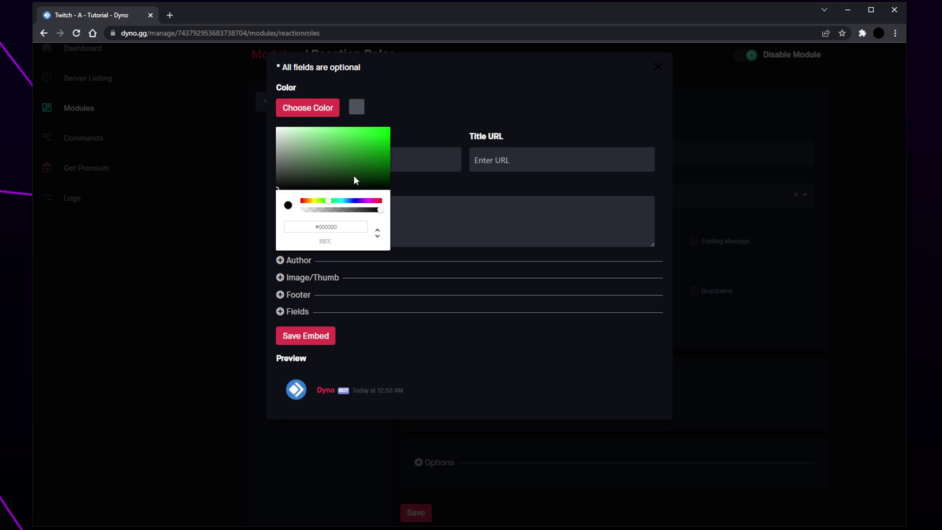
pyautogui.moveTo(329, 205); pyautogui.dragTo(333, 205)
pyautogui.click(382, 136)
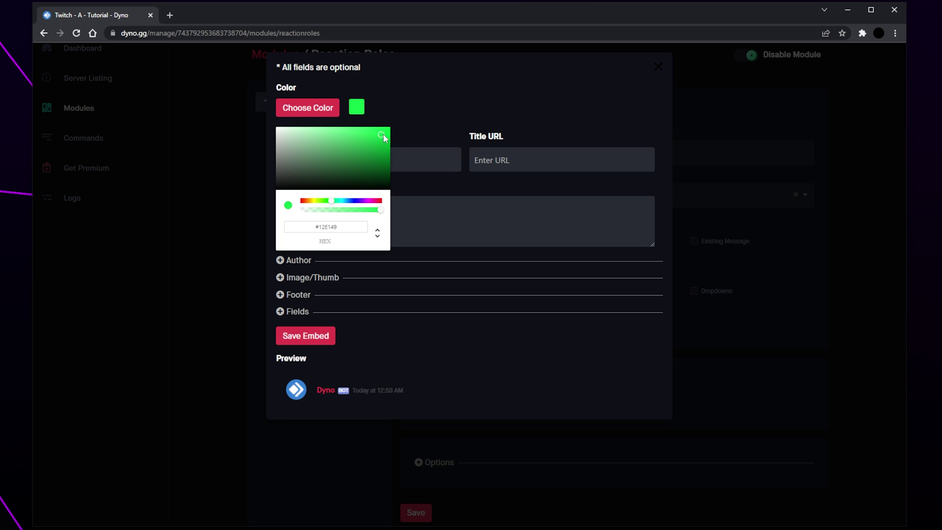
pyautogui.click(390, 130)
# Title the embed 'Rules', describe it 'Click the check to get a role!', and save it.
pyautogui.click(400, 157)
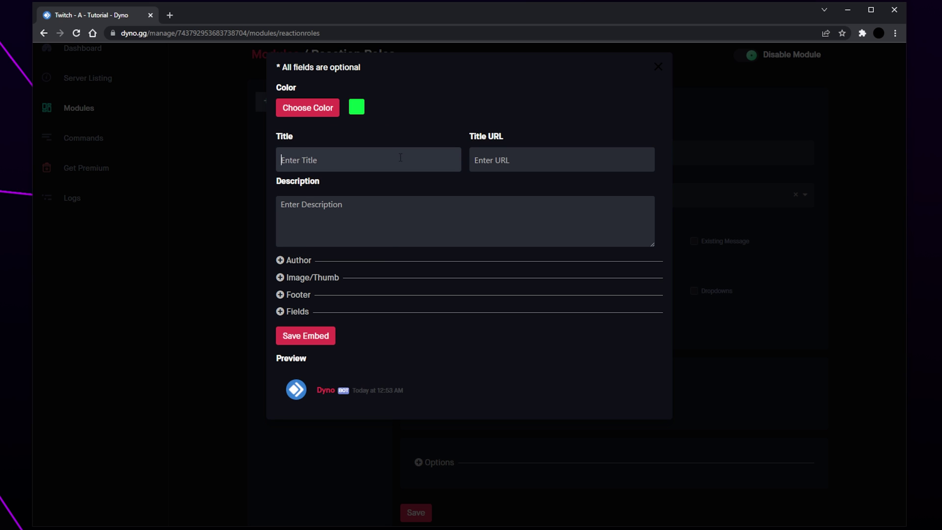
pyautogui.write('Rules')
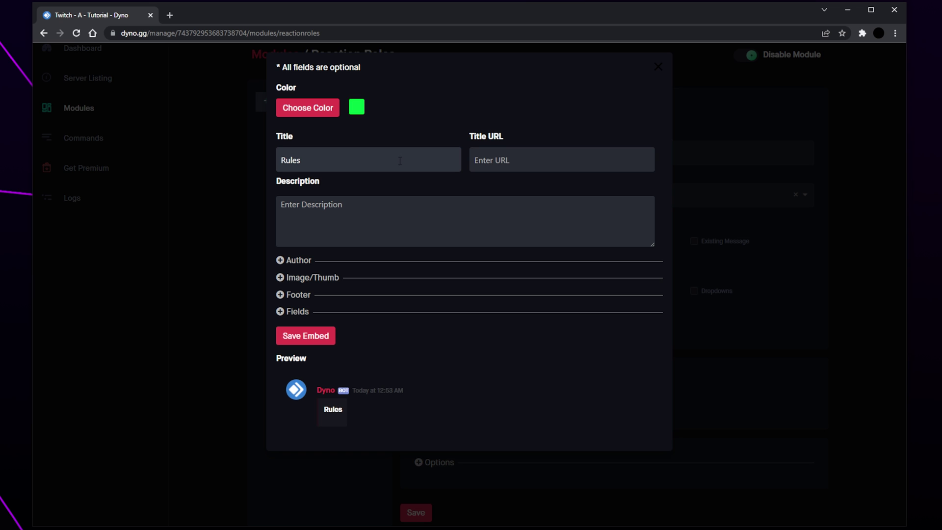
pyautogui.click(484, 158)
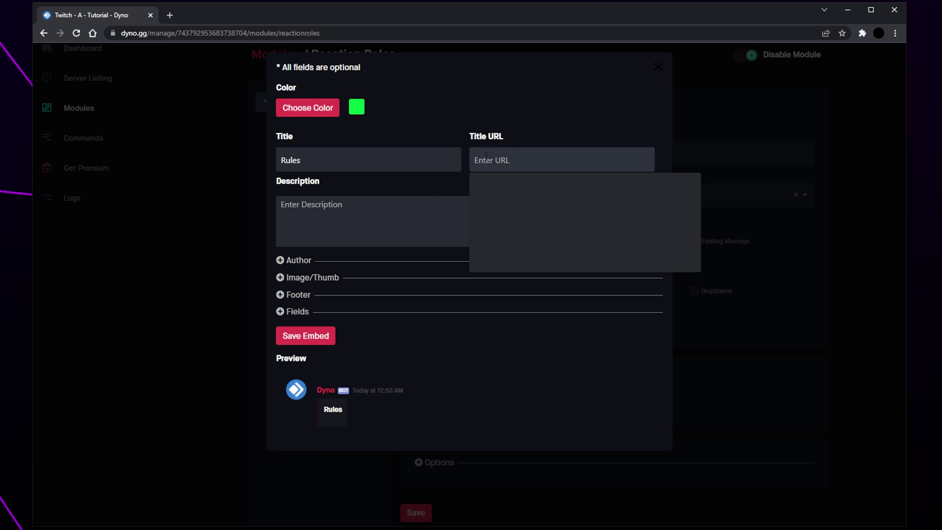
pyautogui.click(445, 189)
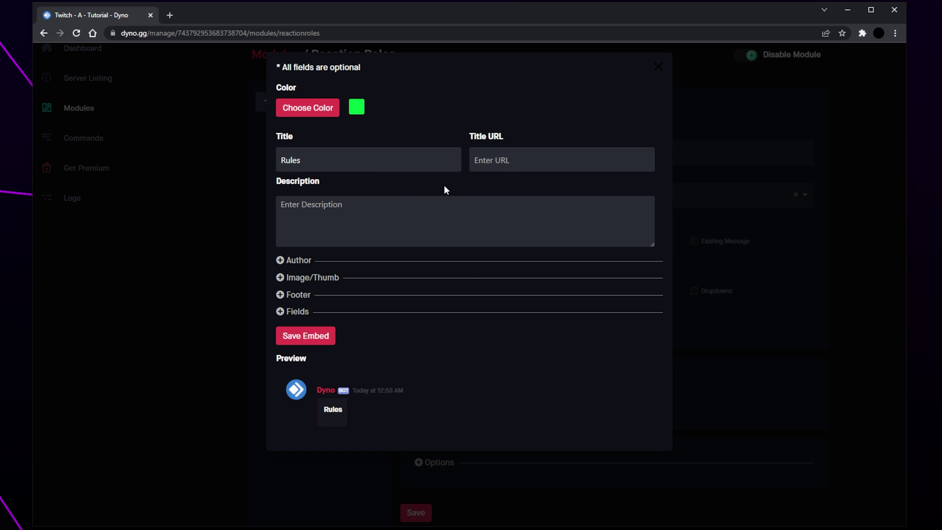
pyautogui.click(369, 201)
pyautogui.write('Clic')
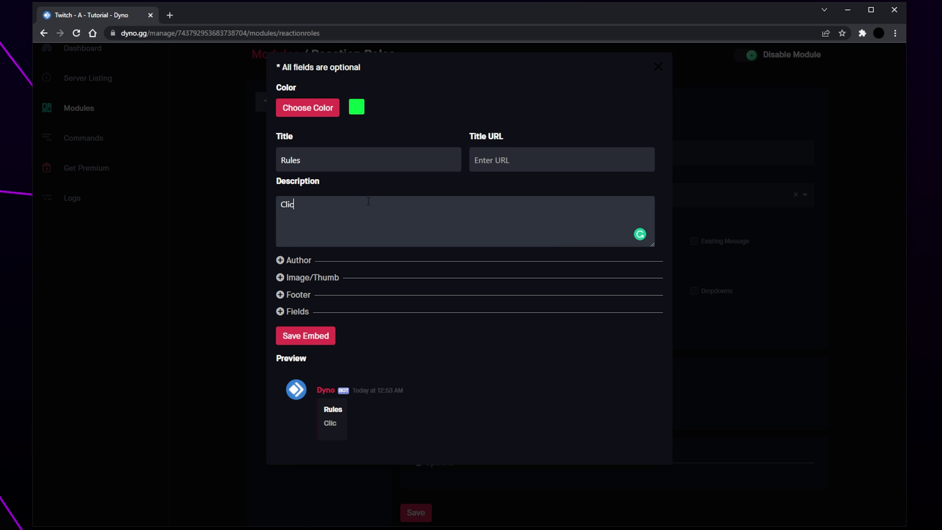
pyautogui.write('k the check to ')
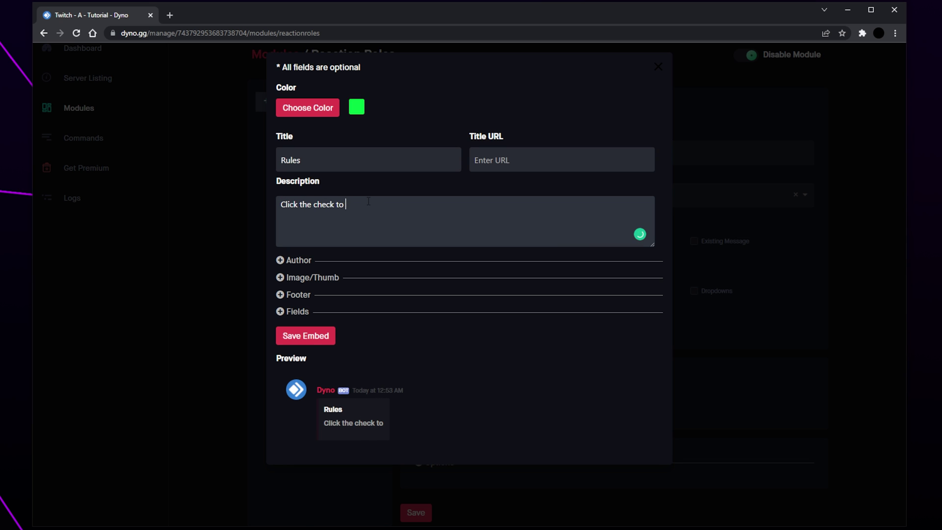
pyautogui.write('get a role!')
pyautogui.click(316, 346)
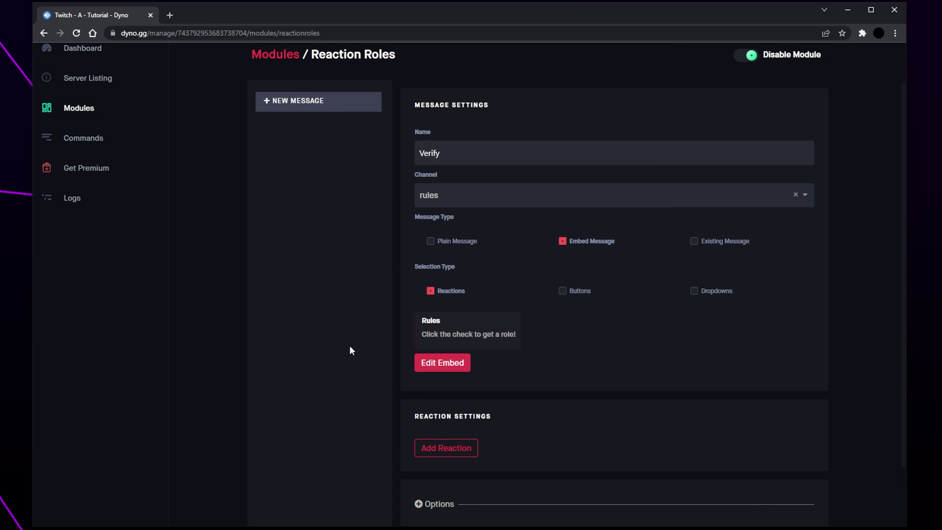
# Add a green check emoji reaction to Verify that grants the Members role.
pyautogui.click(445, 448)
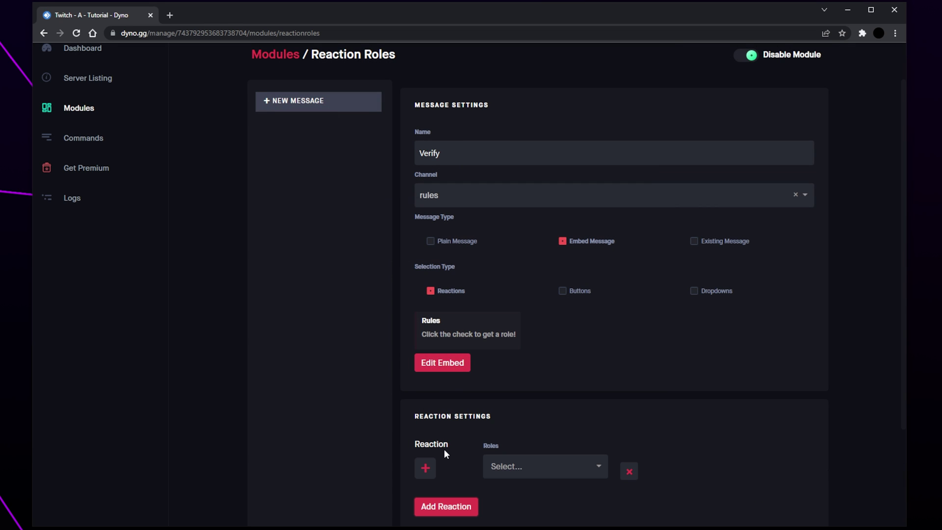
pyautogui.click(427, 467)
pyautogui.scroll(-3, 480, 417)
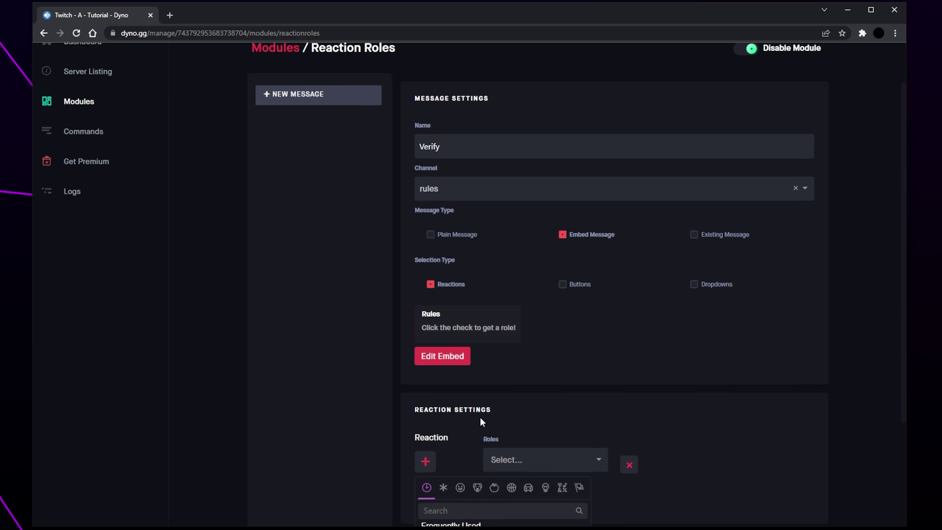
pyautogui.click(469, 365)
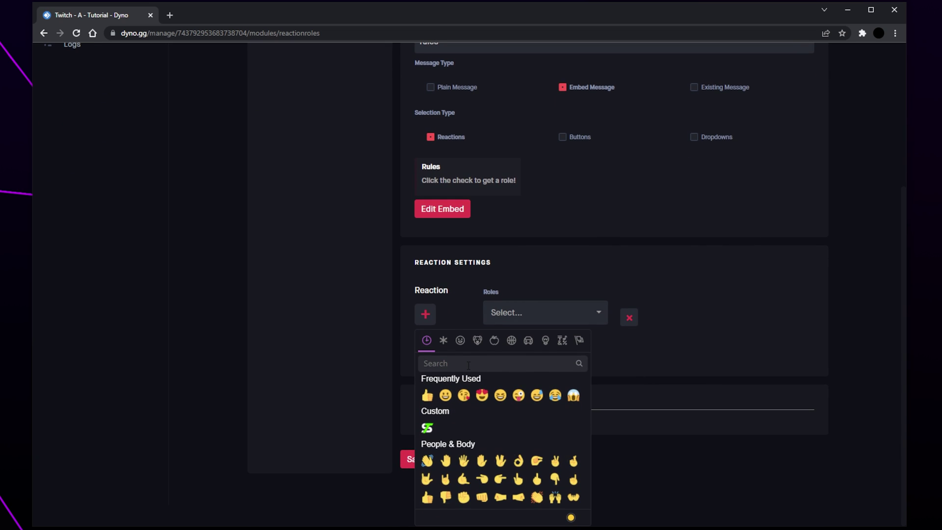
pyautogui.write('check')
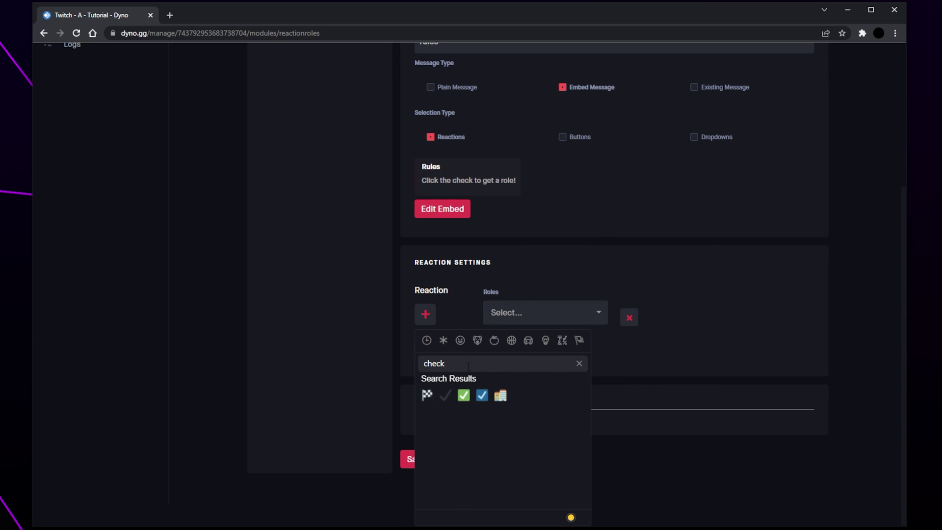
pyautogui.click(463, 395)
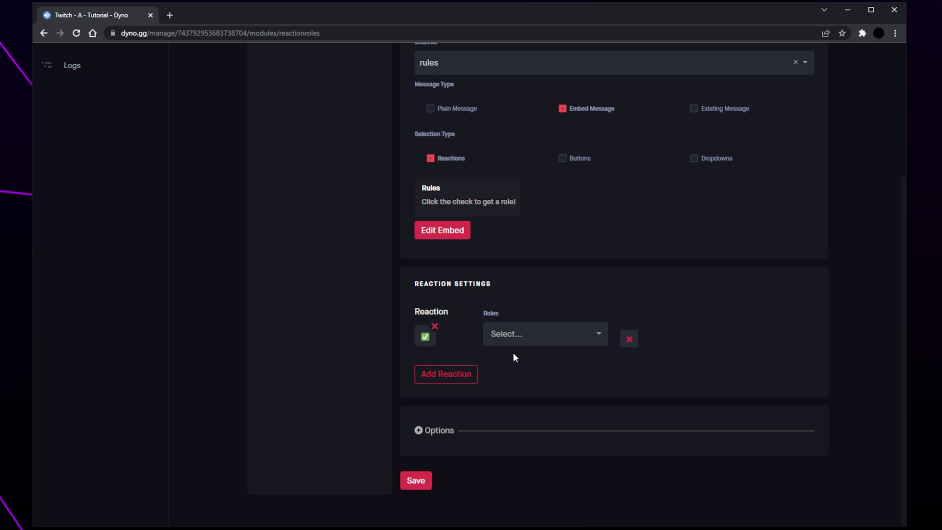
pyautogui.click(523, 336)
pyautogui.scroll(-2, 537, 381)
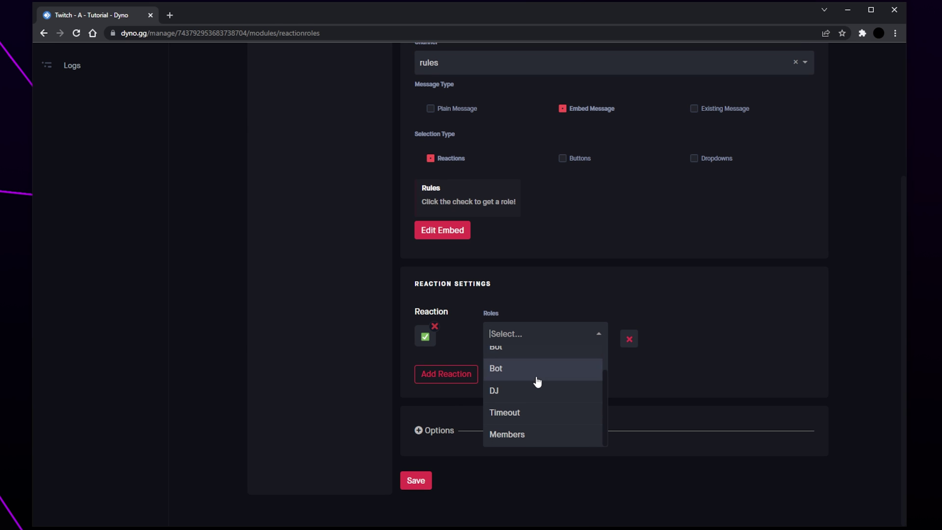
pyautogui.click(520, 436)
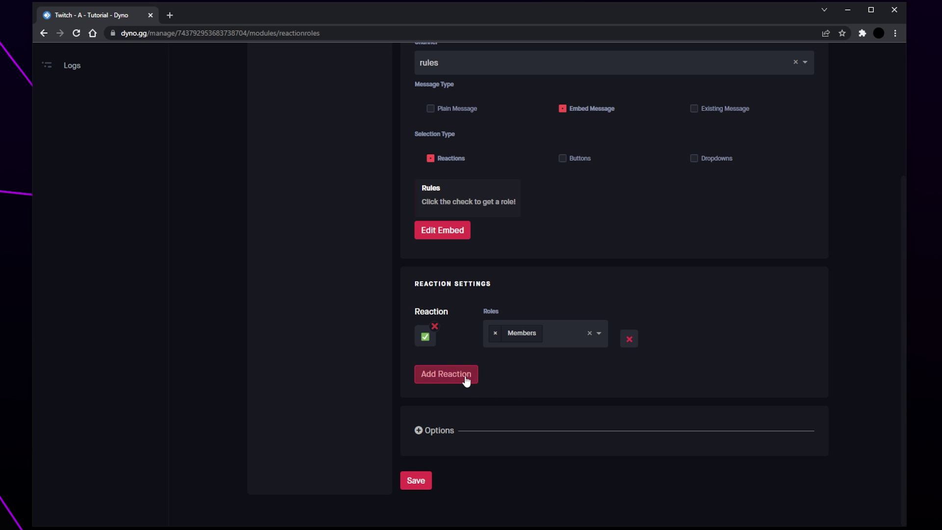
# Set the Verify reaction role type to Add Only and untick 'Allow members to get multiple roles'.
pyautogui.click(441, 432)
pyautogui.scroll(-3, 564, 363)
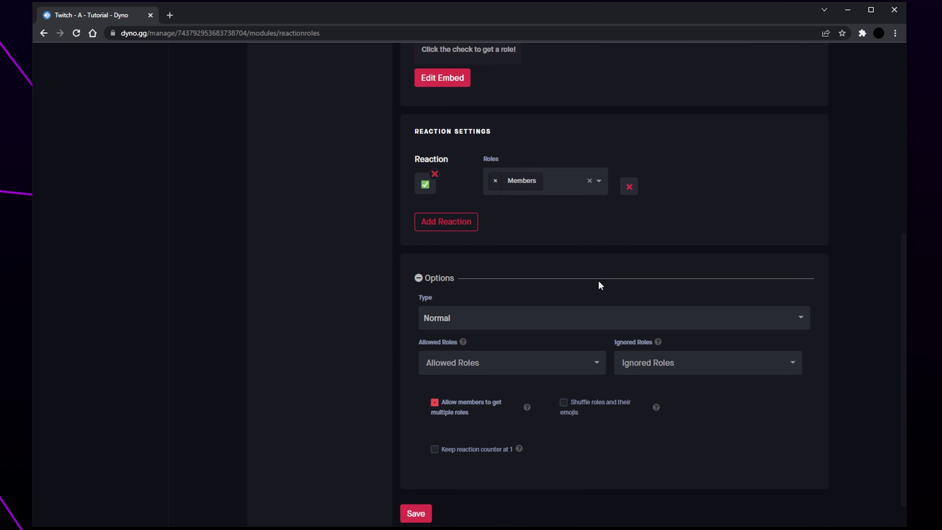
pyautogui.scroll(-1, 598, 285)
pyautogui.click(537, 294)
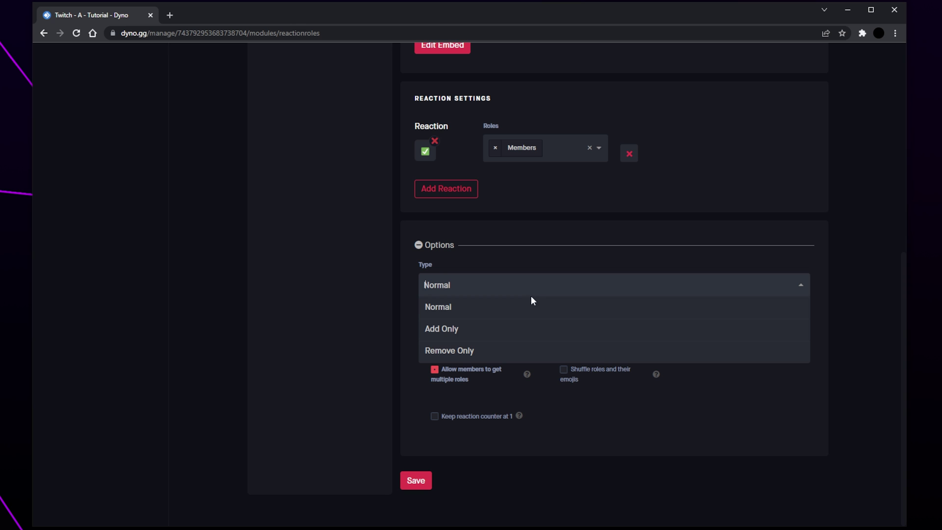
pyautogui.click(476, 329)
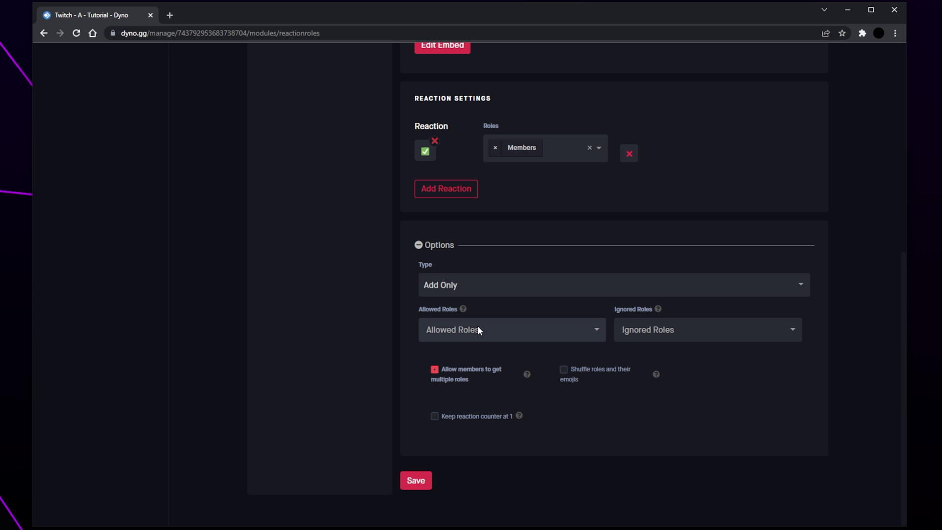
pyautogui.click(588, 328)
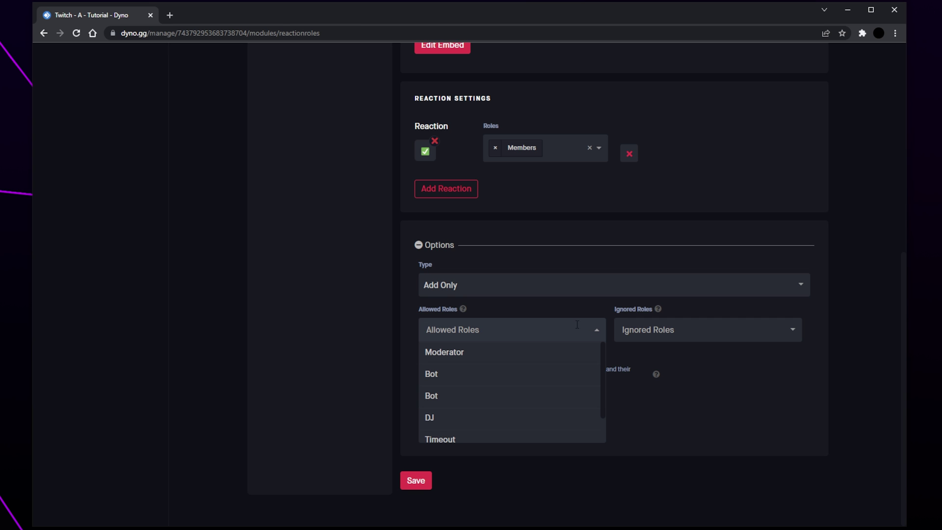
pyautogui.click(673, 333)
pyautogui.click(689, 308)
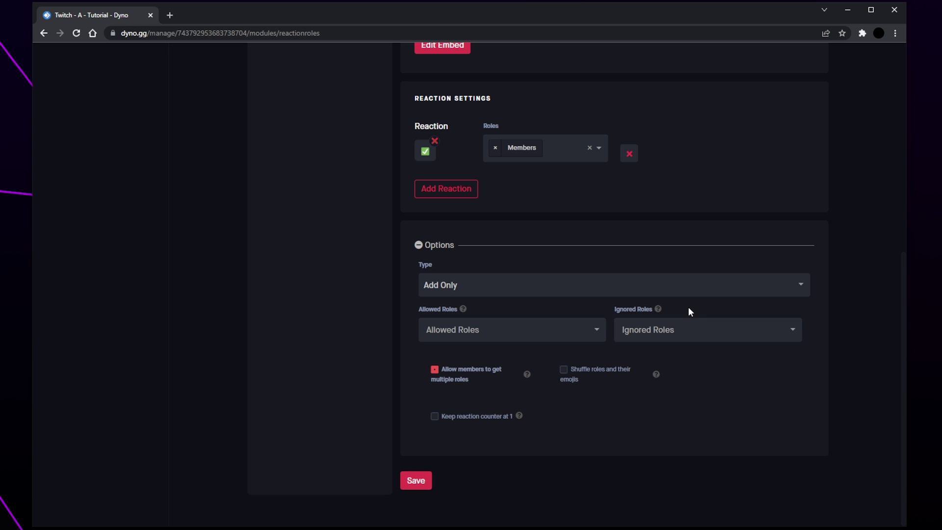
pyautogui.click(435, 370)
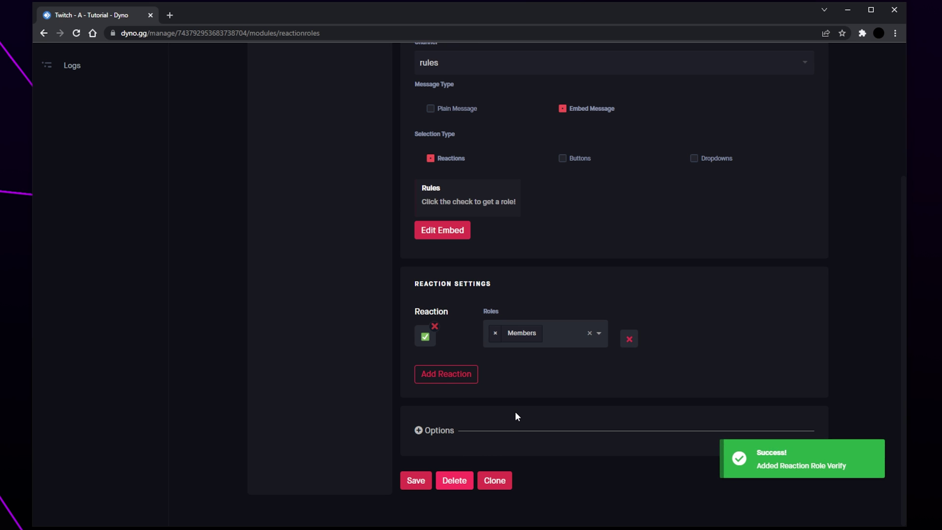
# Scroll up through A - Tutorial's #rules channel in Discord.
pyautogui.scroll(3, 515, 415)
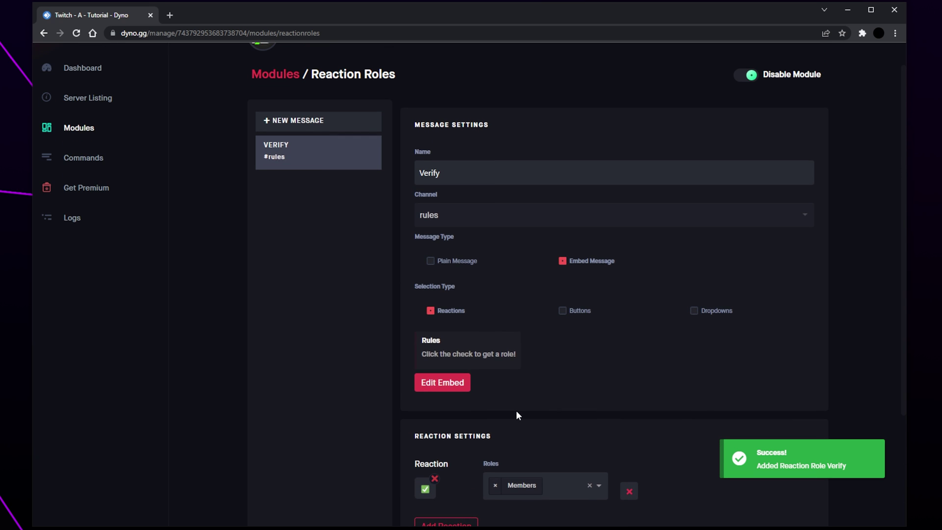
pyautogui.scroll(1, 517, 412)
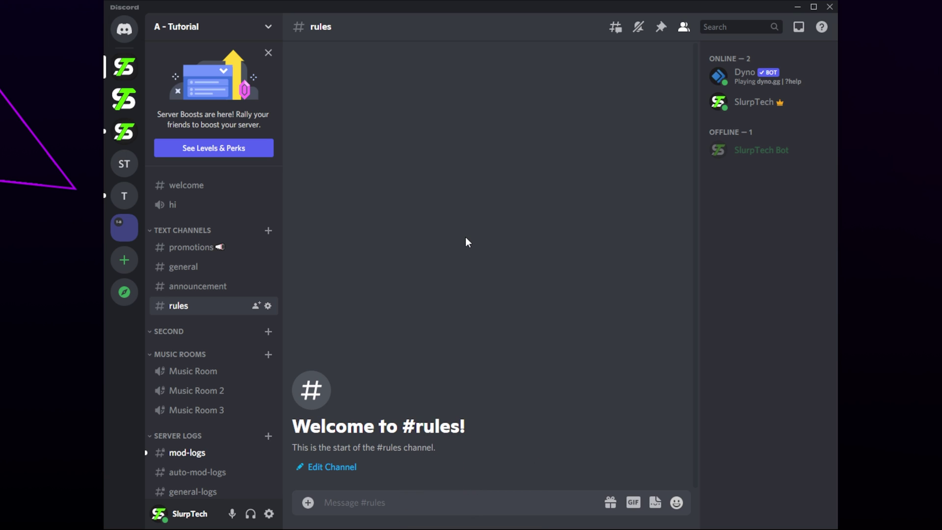
# Create a new role named Members in A - Tutorial's Roles settings.
pyautogui.click(235, 28)
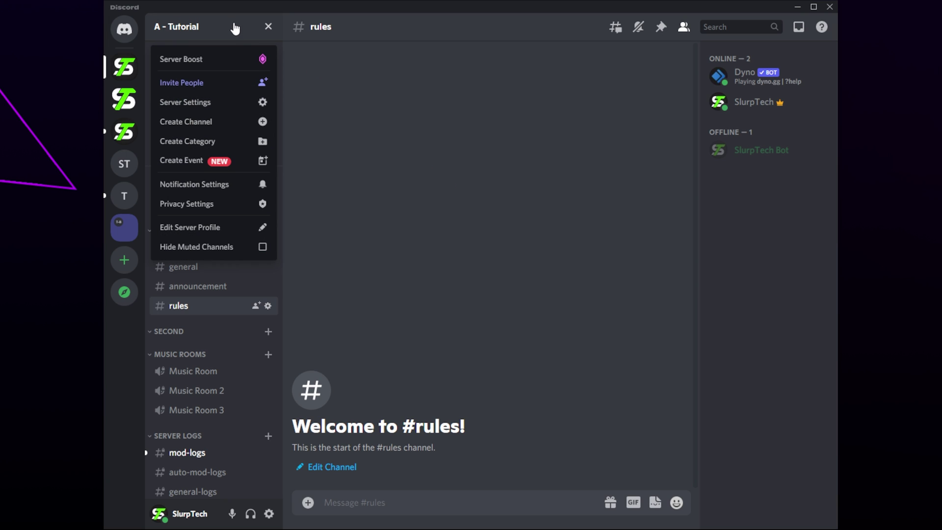
pyautogui.click(213, 100)
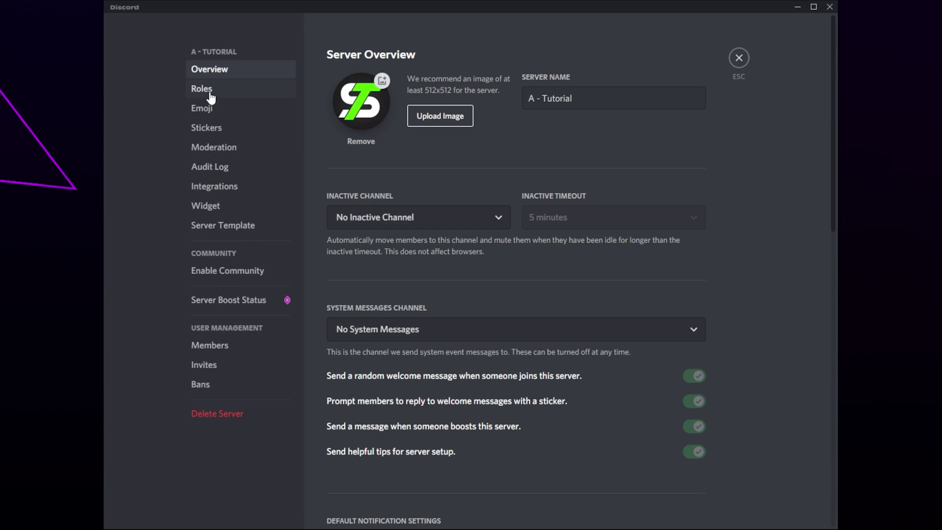
pyautogui.click(208, 90)
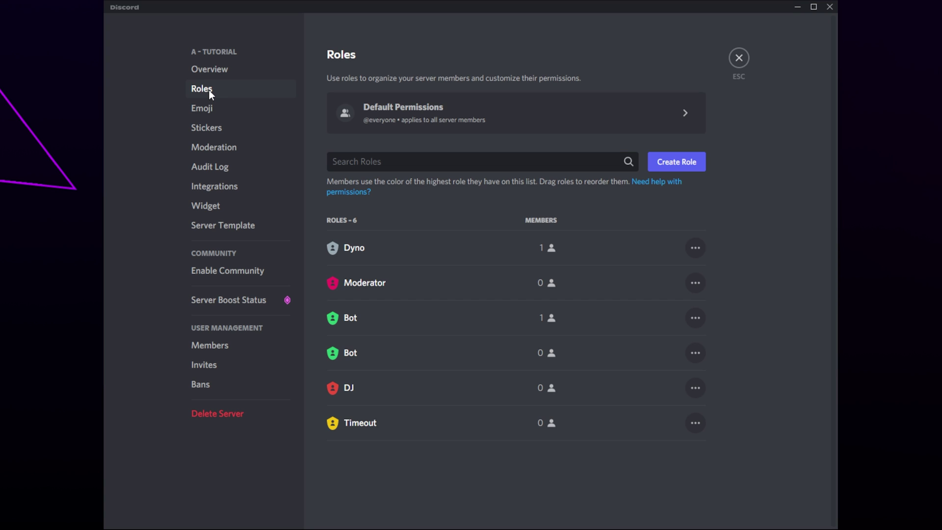
pyautogui.click(662, 164)
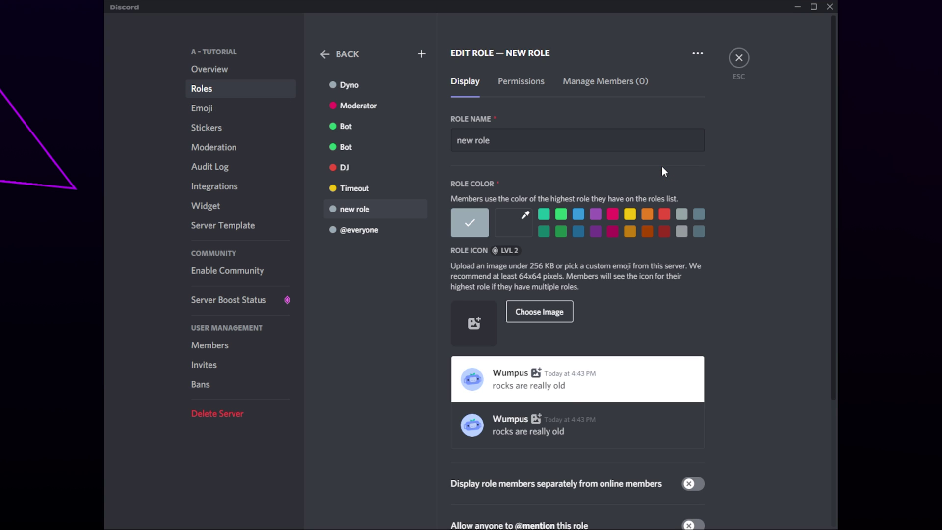
pyautogui.write('Members')
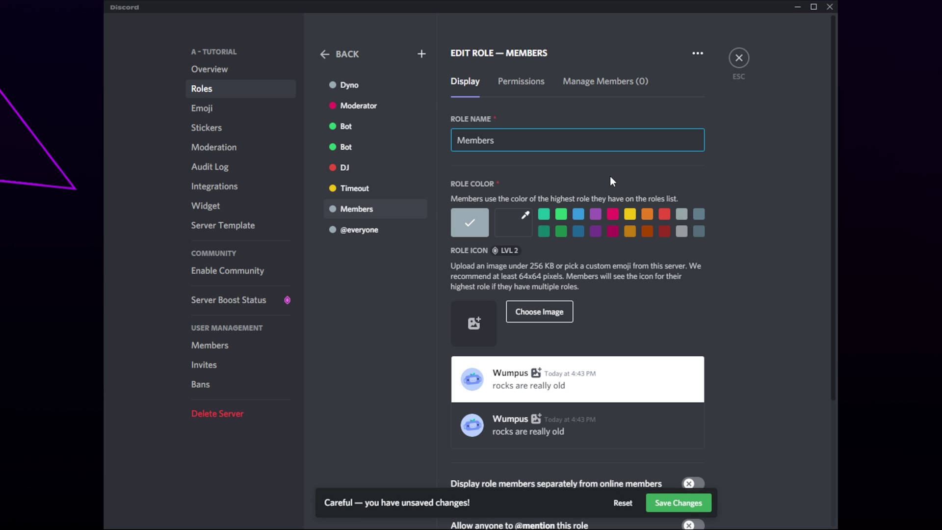
# Give Members the light-blue colour #205e7e, display it separately, and view its permissions.
pyautogui.click(578, 216)
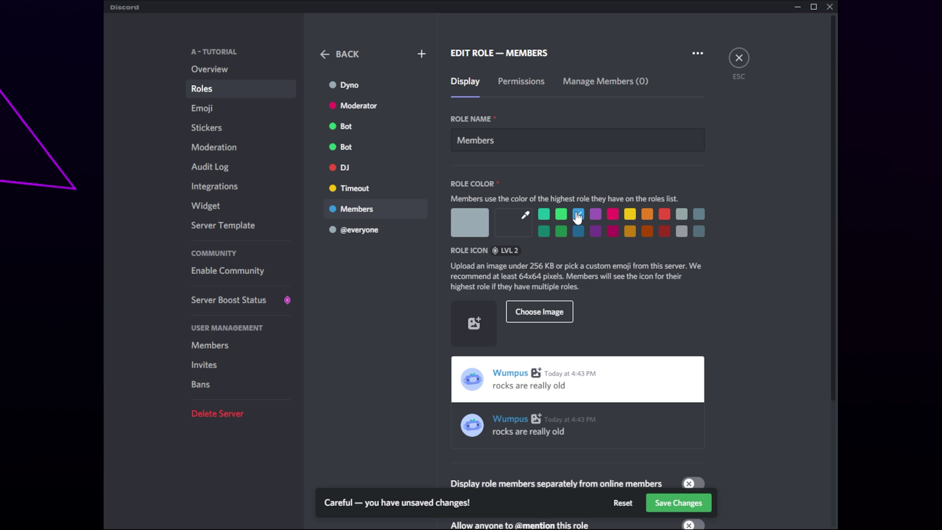
pyautogui.click(520, 222)
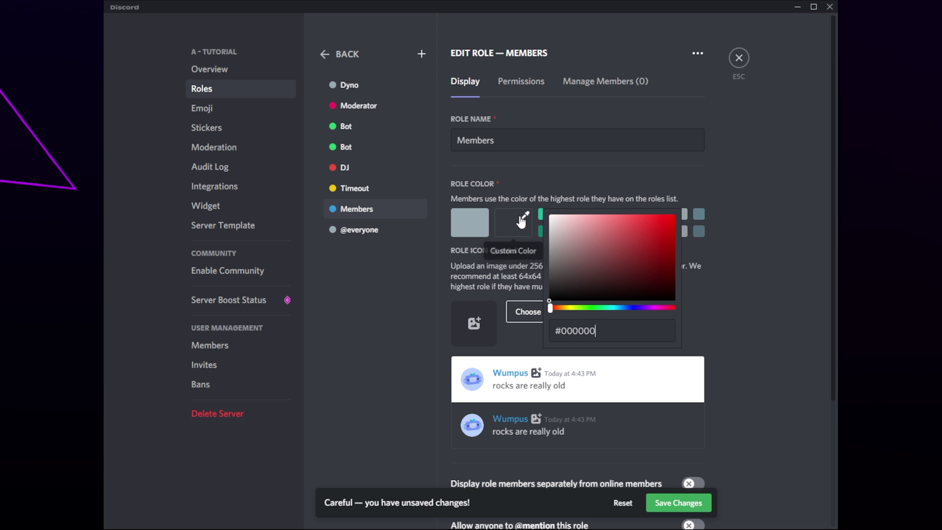
pyautogui.click(612, 307)
pyautogui.moveTo(633, 253); pyautogui.dragTo(724, 255)
pyautogui.click(726, 294)
pyautogui.scroll(-3, 725, 293)
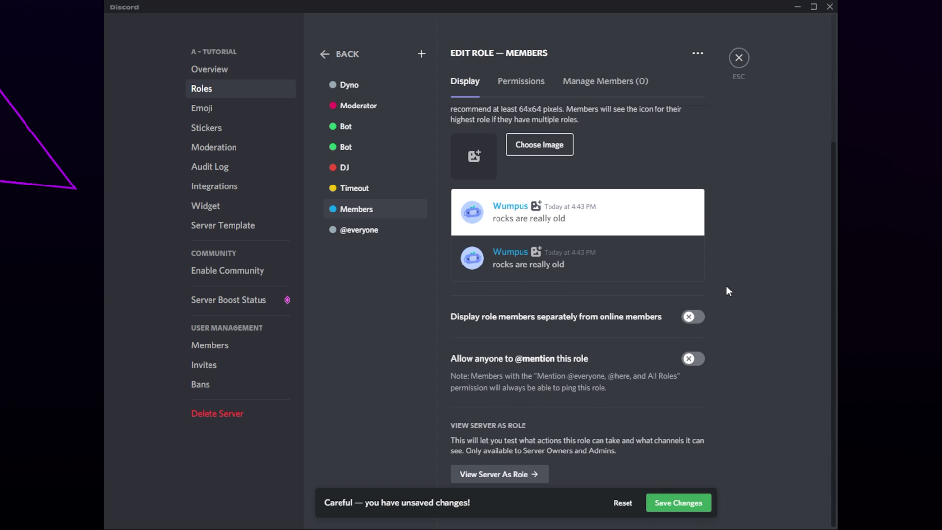
pyautogui.click(692, 318)
pyautogui.click(534, 82)
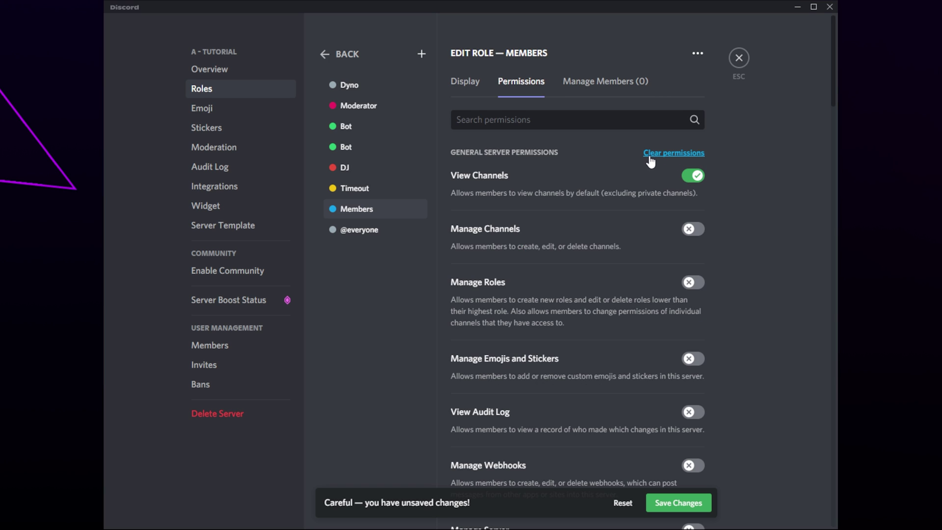
# Clear all Members role permissions, move it above Timeout, save, and exit server settings.
pyautogui.click(667, 154)
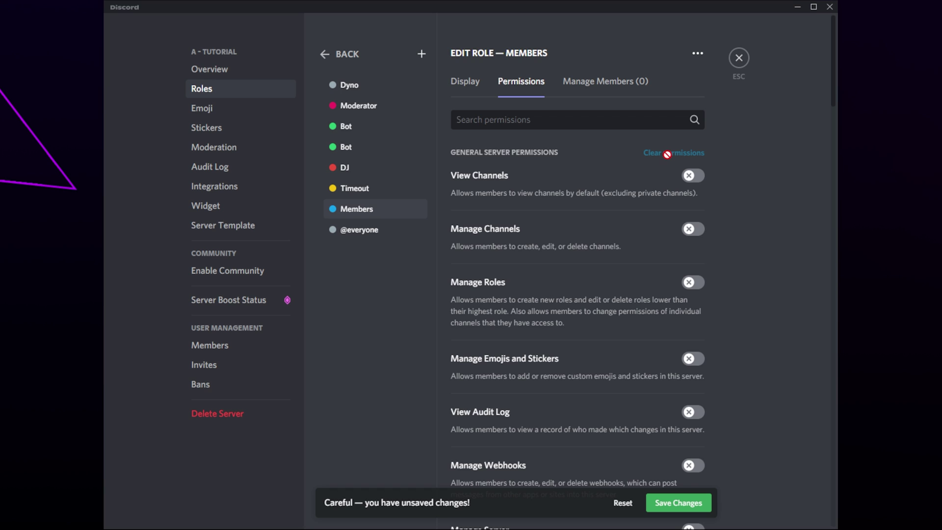
pyautogui.moveTo(396, 213); pyautogui.dragTo(373, 212)
pyautogui.click(681, 503)
pyautogui.click(739, 57)
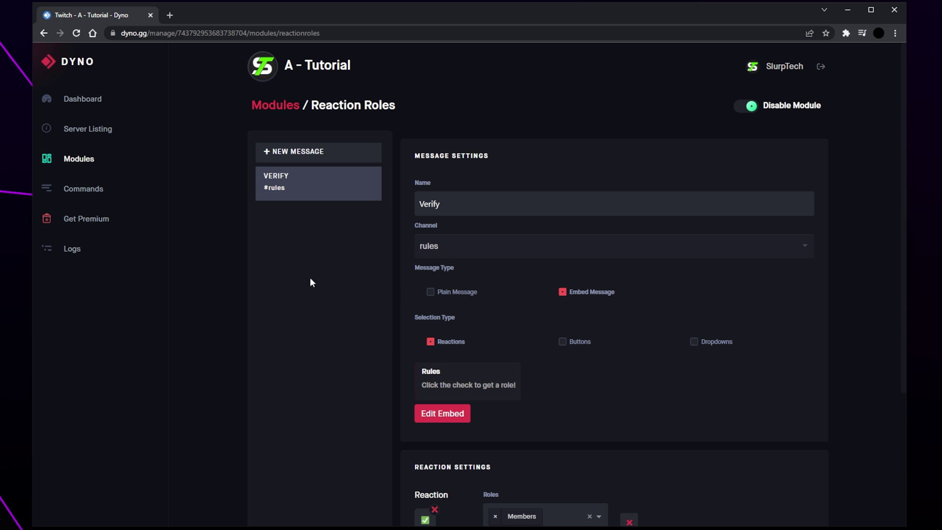
# Add a Members autorole with a 1-minute delay in Dyno Auto Roles, then remove it.
pyautogui.click(81, 160)
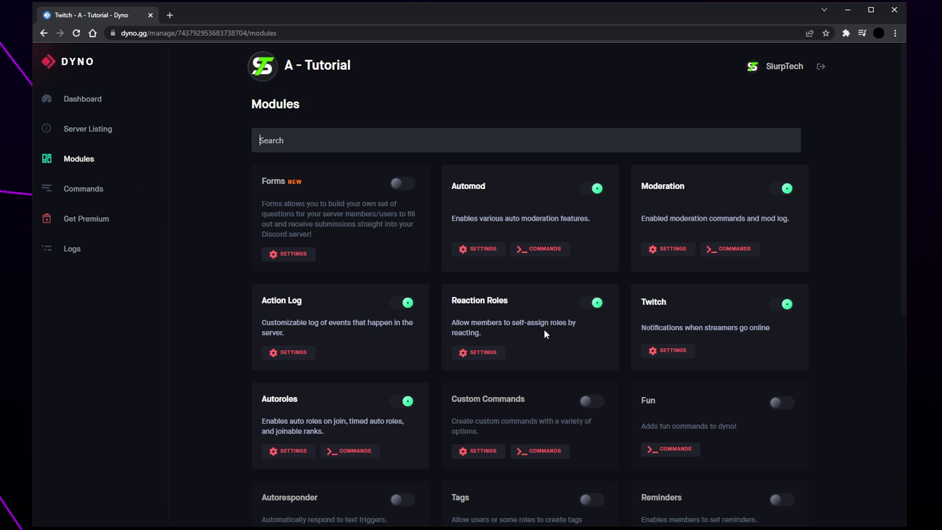
pyautogui.click(291, 451)
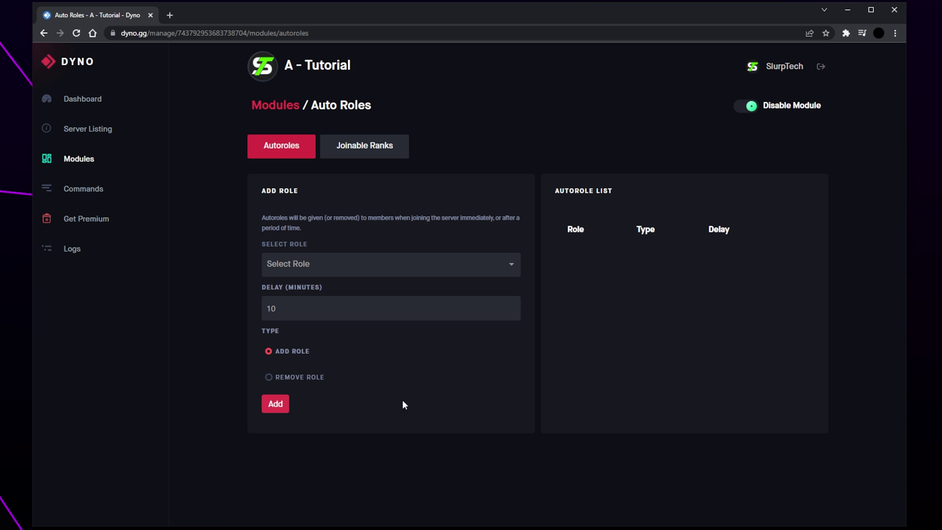
pyautogui.click(385, 261)
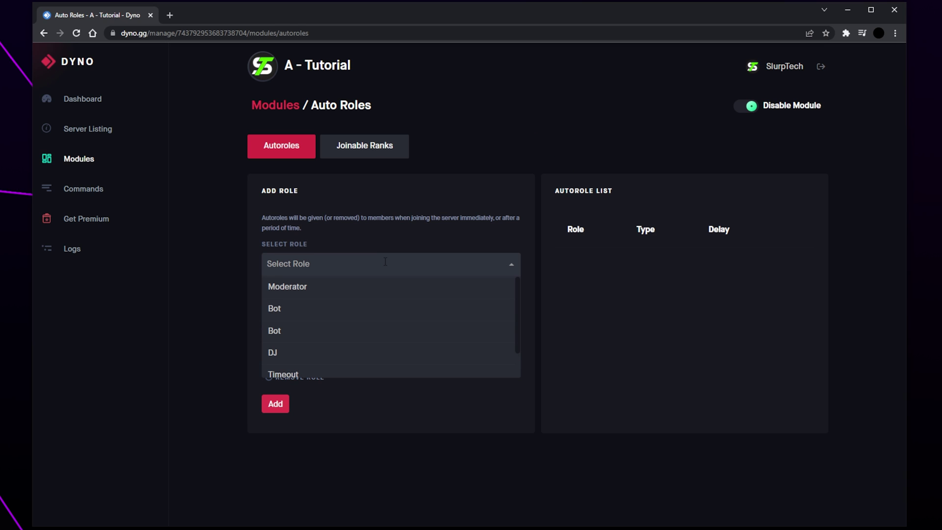
pyautogui.scroll(-1, 366, 319)
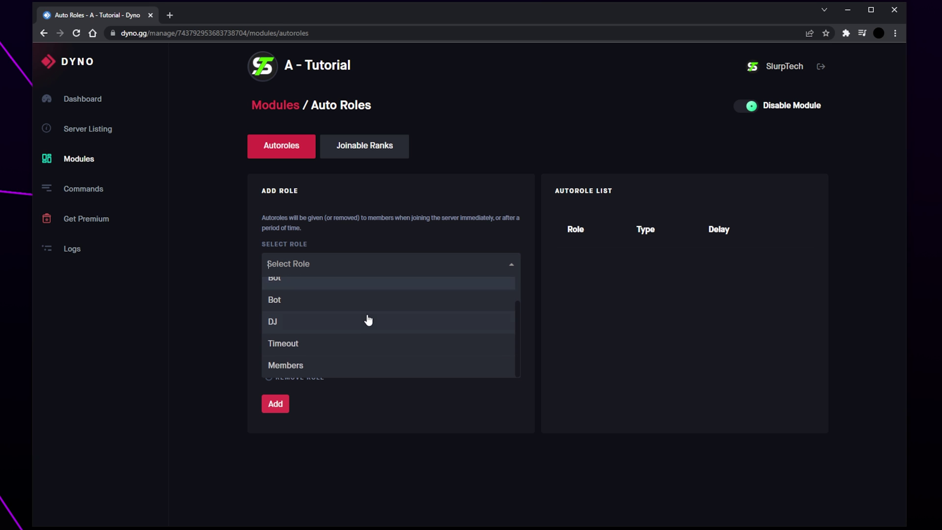
pyautogui.click(320, 372)
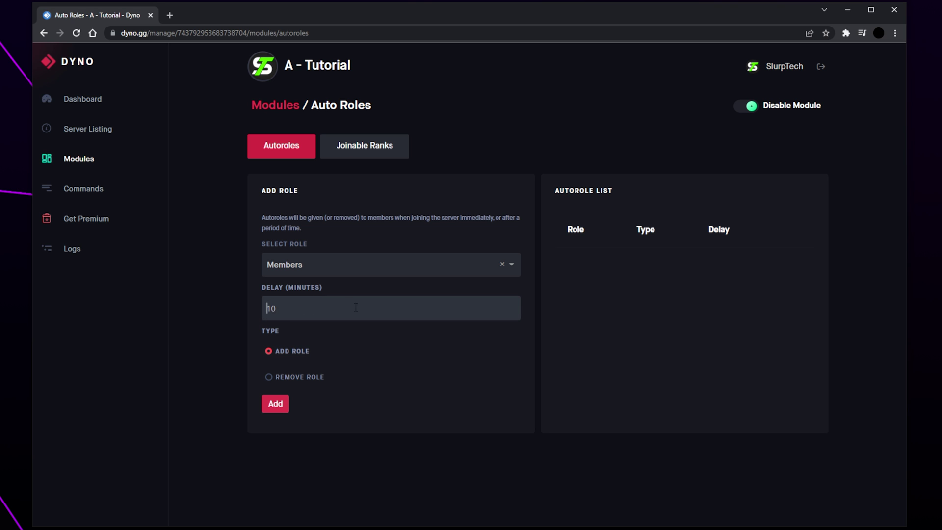
pyautogui.write('0')
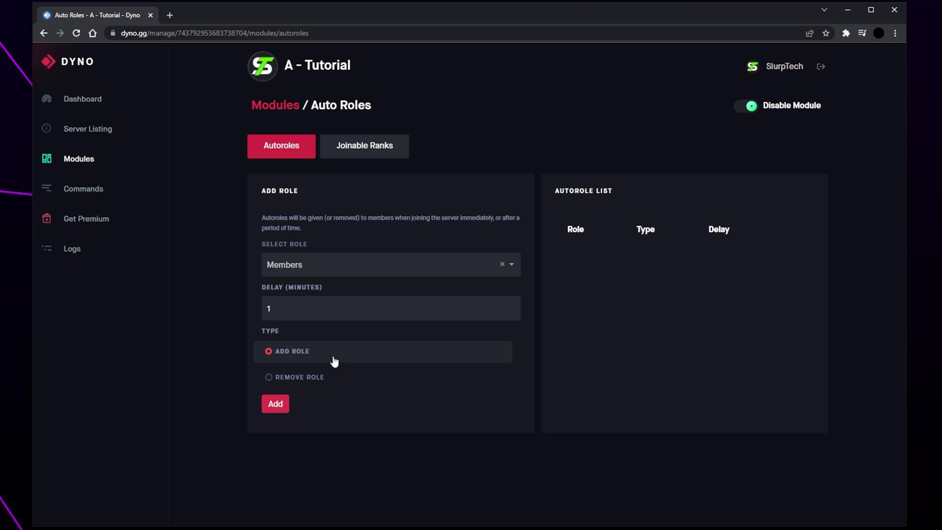
pyautogui.click(276, 404)
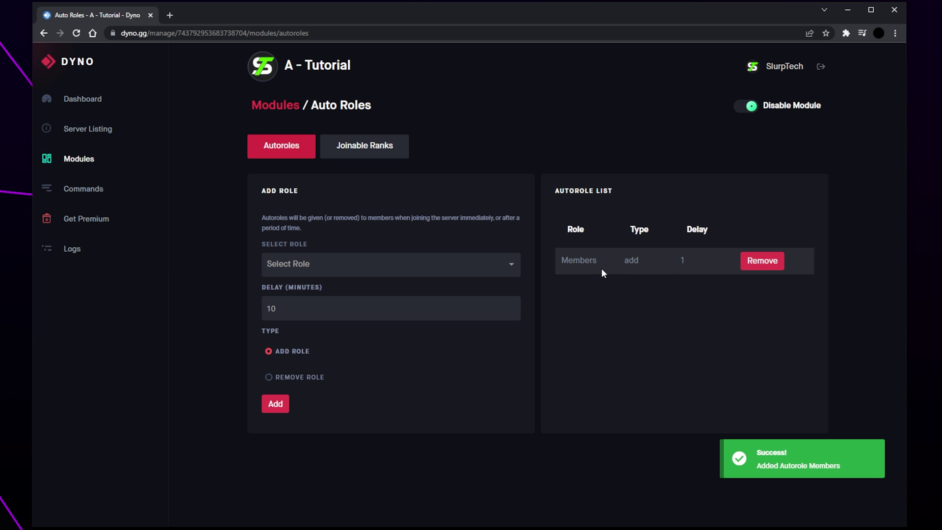
pyautogui.click(761, 264)
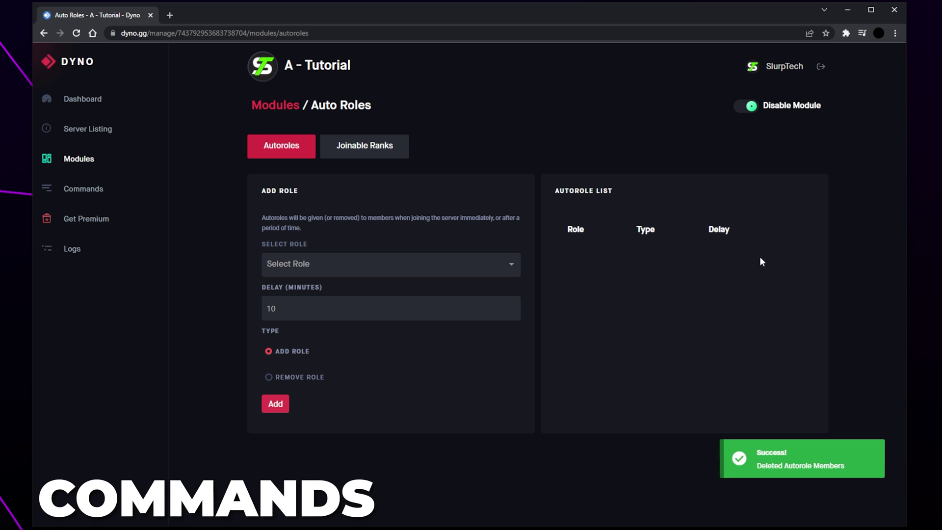
# Disable all commands in the Roles, Manager and Moderator groups.
pyautogui.click(143, 189)
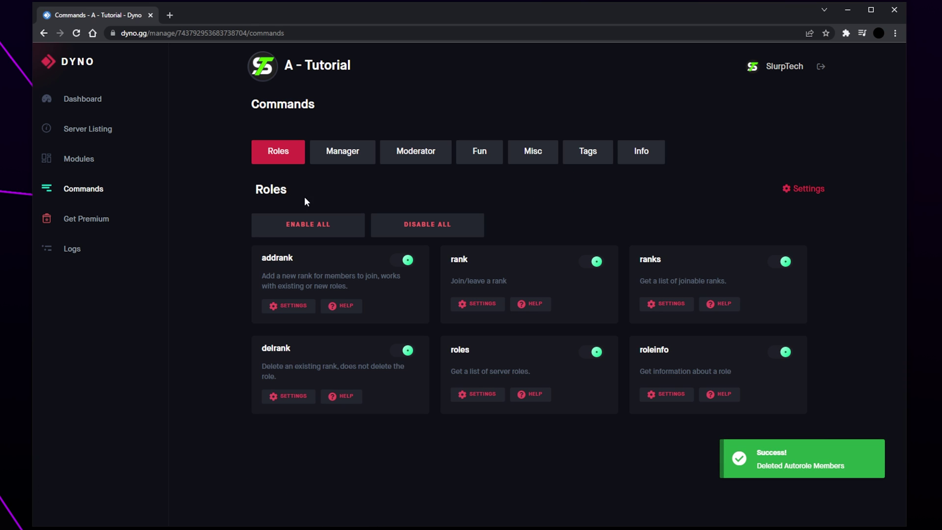
pyautogui.click(399, 226)
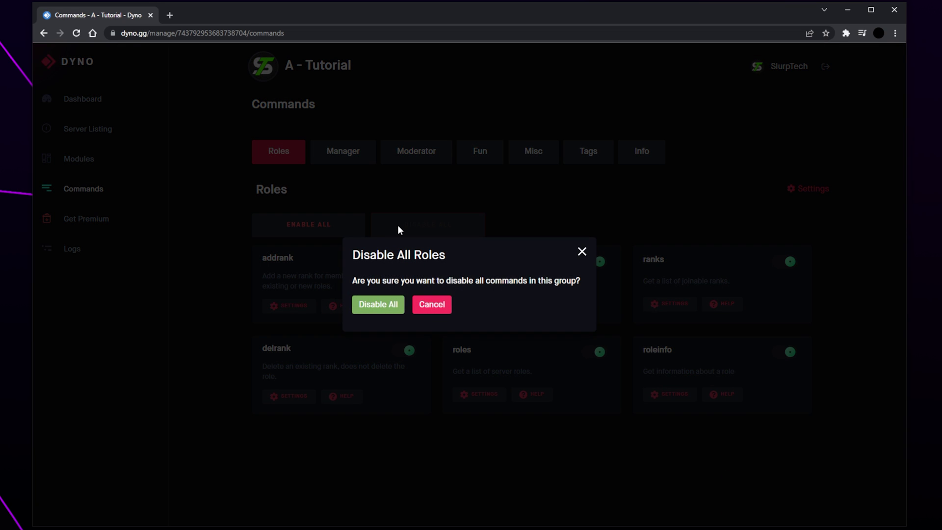
pyautogui.click(381, 312)
pyautogui.click(400, 153)
pyautogui.click(428, 224)
pyautogui.click(375, 306)
pyautogui.click(416, 153)
pyautogui.click(428, 224)
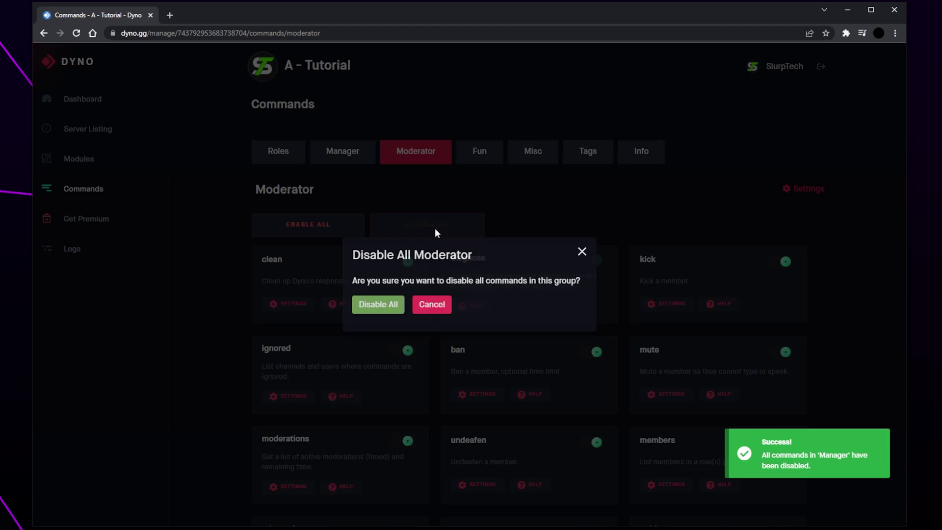
pyautogui.click(377, 304)
# Disable all Fun, Misc and Tags commands, ending on the Moderator group.
pyautogui.click(480, 152)
pyautogui.click(427, 224)
pyautogui.click(378, 304)
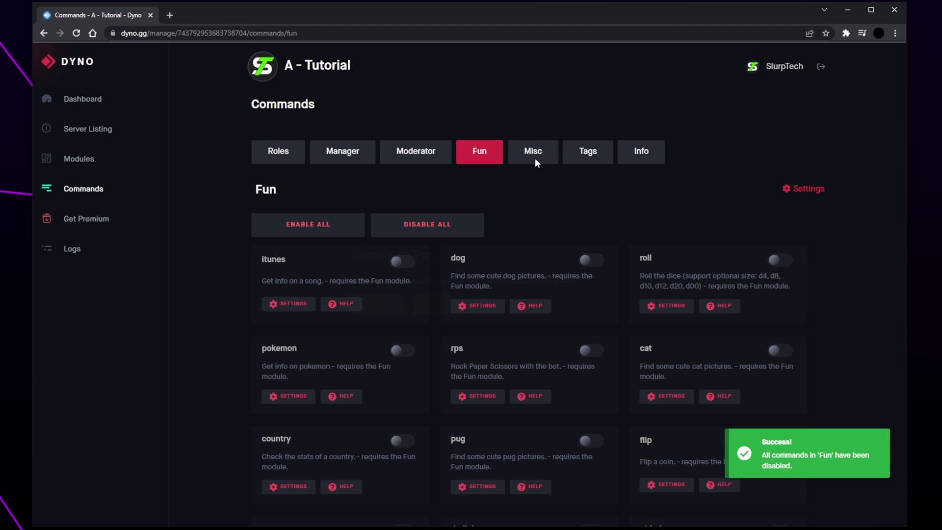
pyautogui.click(533, 155)
pyautogui.click(427, 225)
pyautogui.click(379, 304)
pyautogui.click(574, 154)
pyautogui.click(428, 224)
pyautogui.click(378, 304)
pyautogui.click(630, 156)
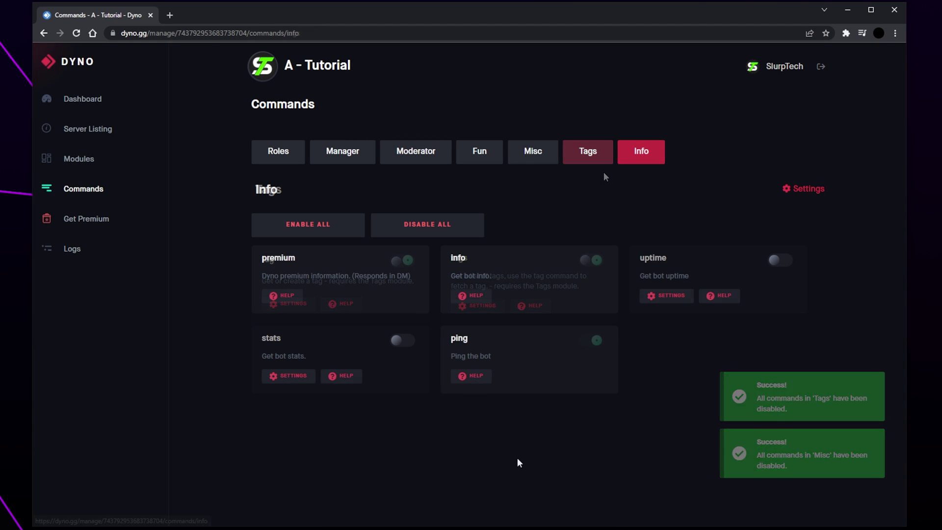
pyautogui.click(428, 161)
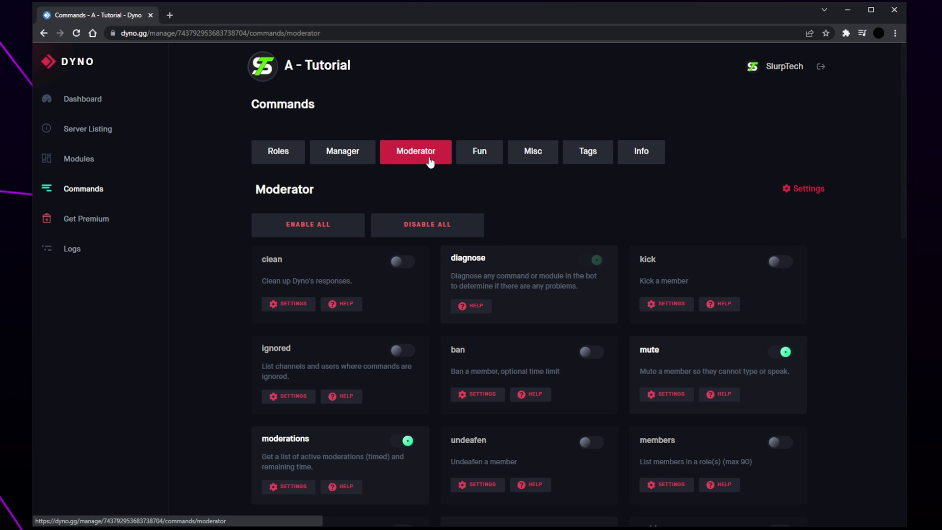
# Limit Moderator commands to the Admin and Moderator roles, save, and enable the clean command.
pyautogui.click(800, 191)
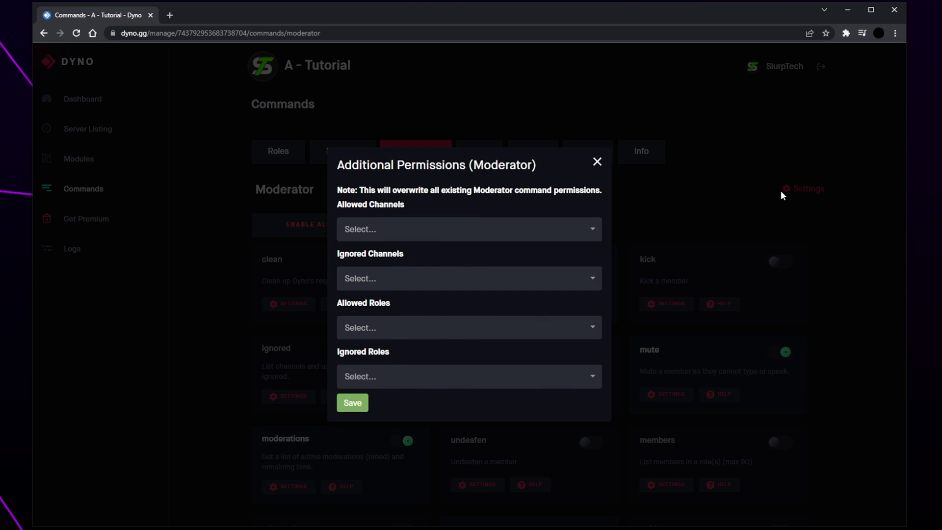
pyautogui.click(413, 331)
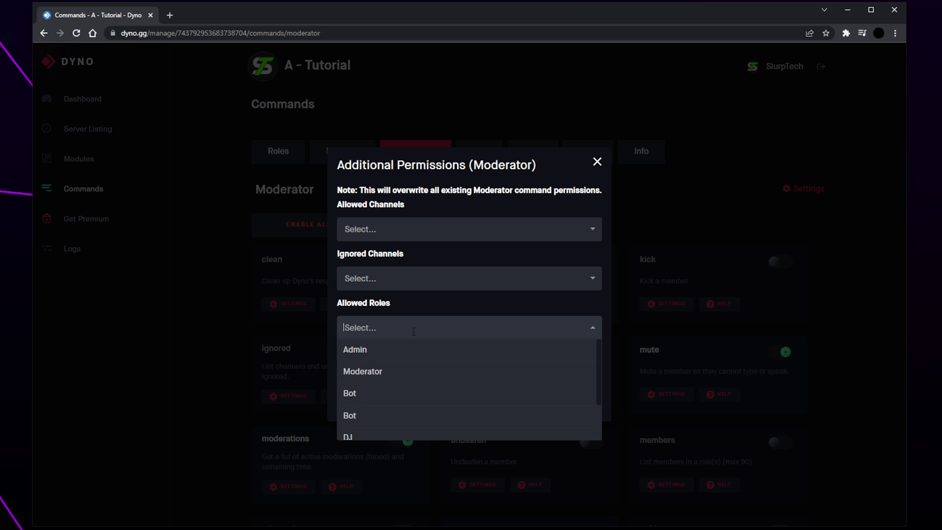
pyautogui.click(397, 350)
pyautogui.click(408, 328)
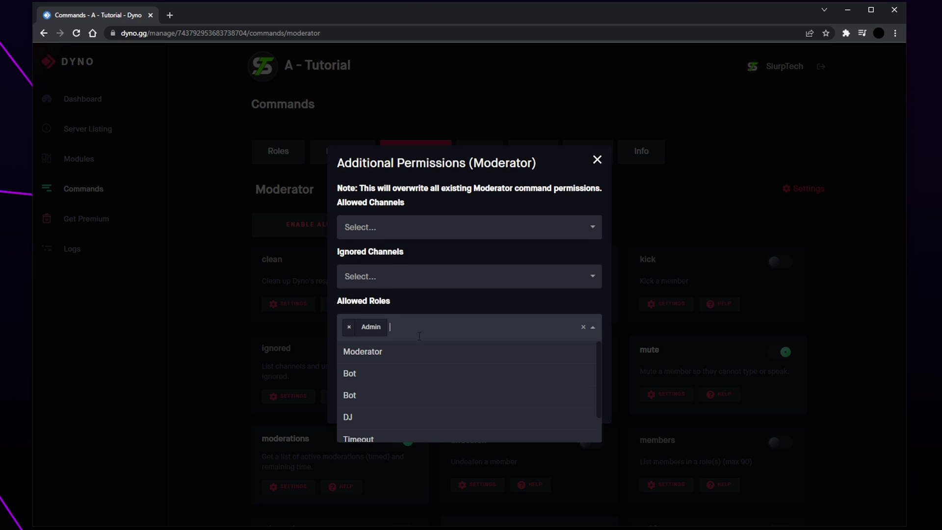
pyautogui.click(407, 352)
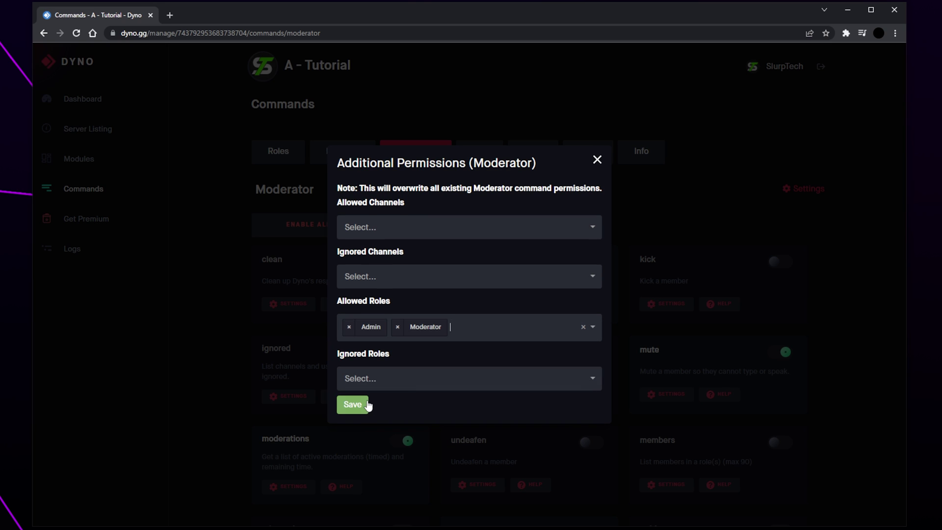
pyautogui.click(366, 405)
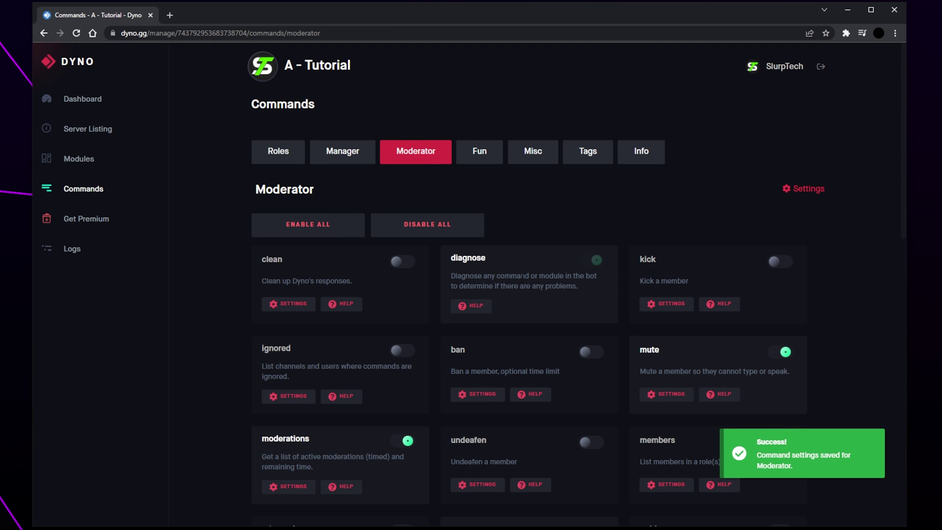
pyautogui.click(406, 263)
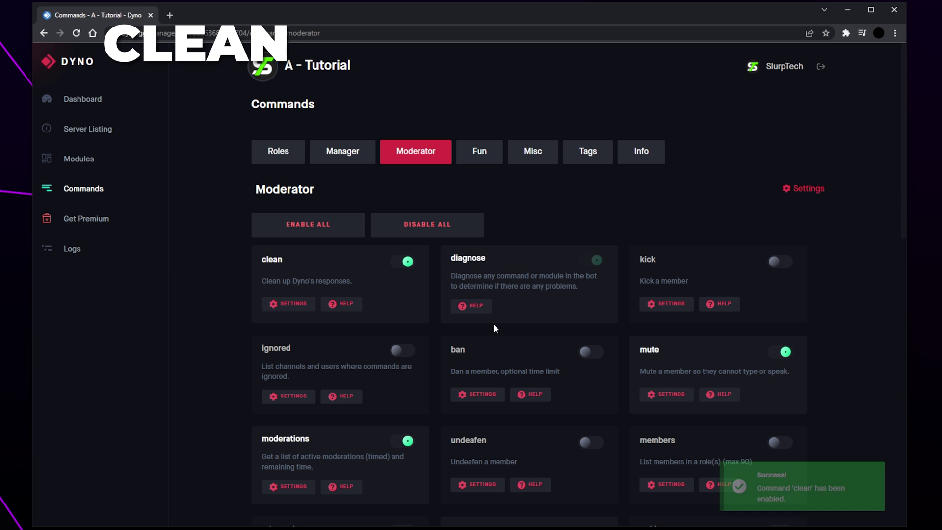
pyautogui.scroll(-3, 494, 324)
pyautogui.scroll(-5, 581, 311)
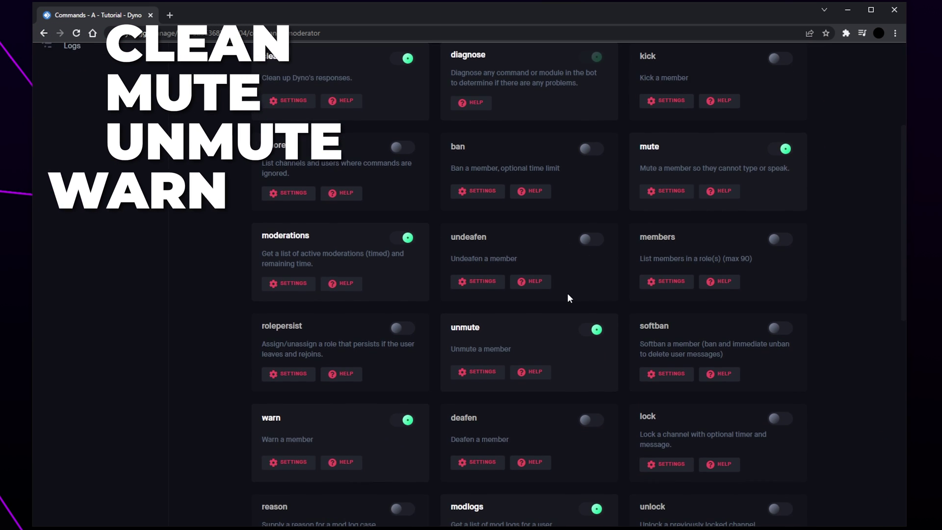
pyautogui.scroll(-3, 535, 294)
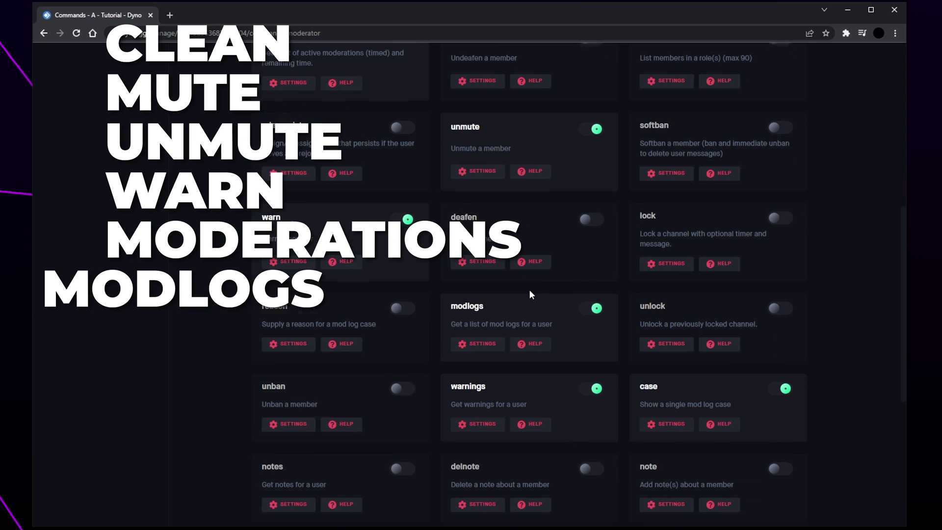
pyautogui.scroll(-3, 530, 292)
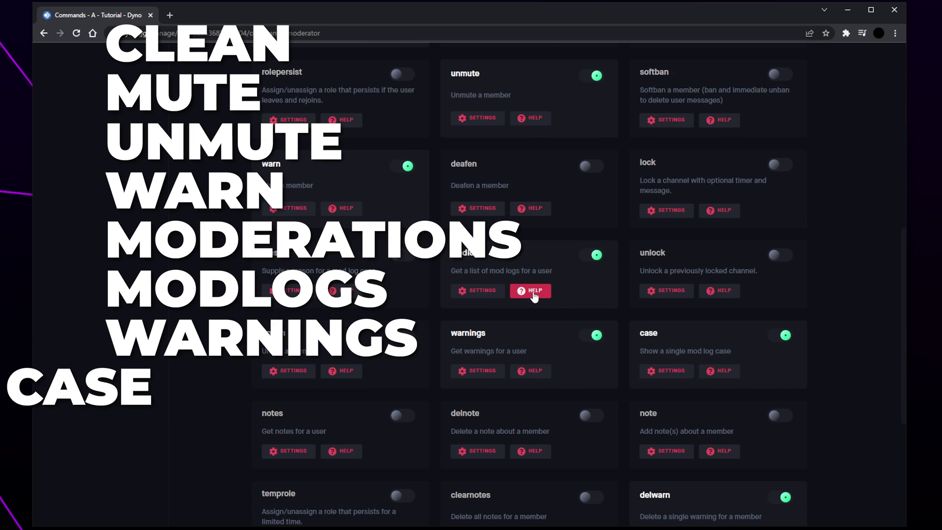
pyautogui.scroll(-3, 534, 290)
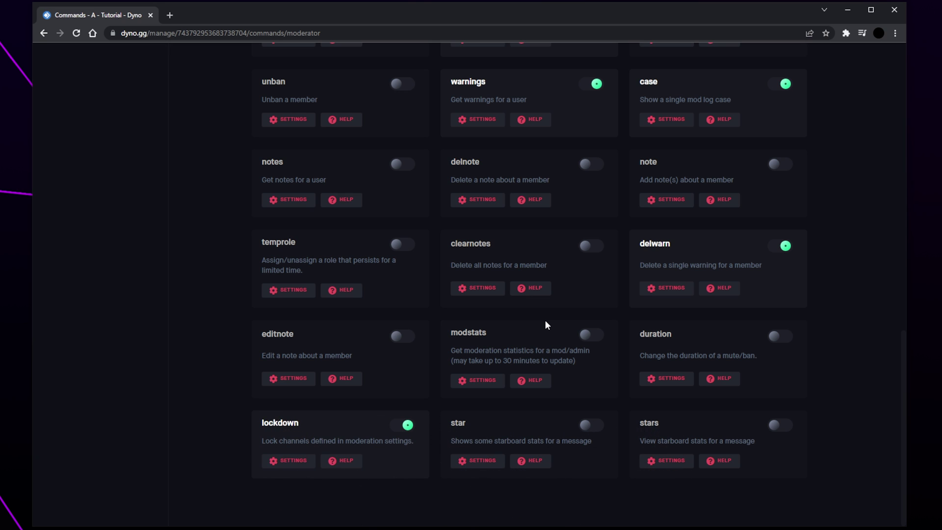
pyautogui.scroll(15, 546, 324)
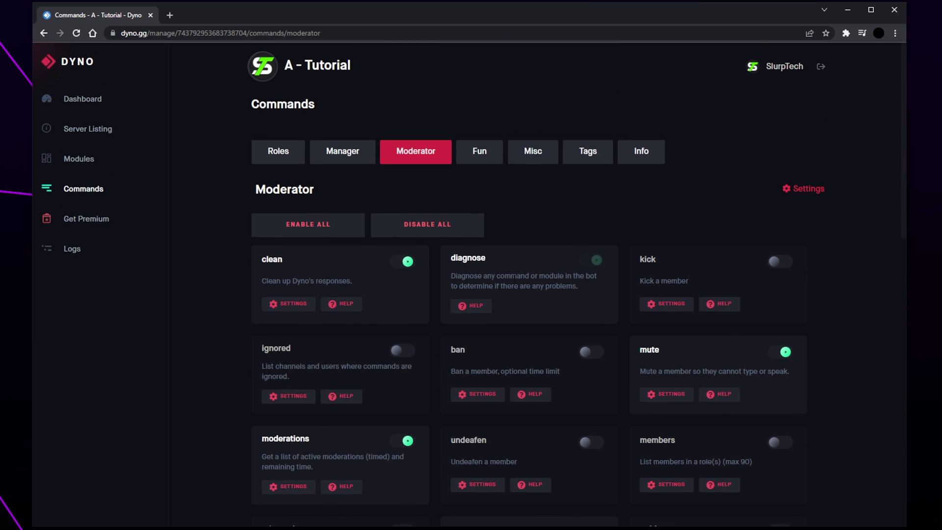
# Enable the purge manager command and restrict it to the Admin role, saving its settings.
pyautogui.click(358, 163)
pyautogui.scroll(-9, 628, 274)
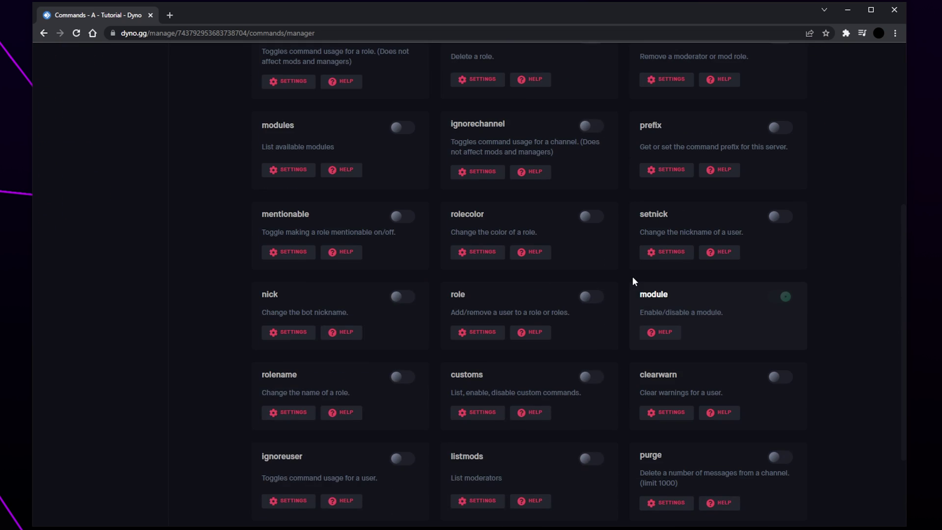
pyautogui.click(784, 336)
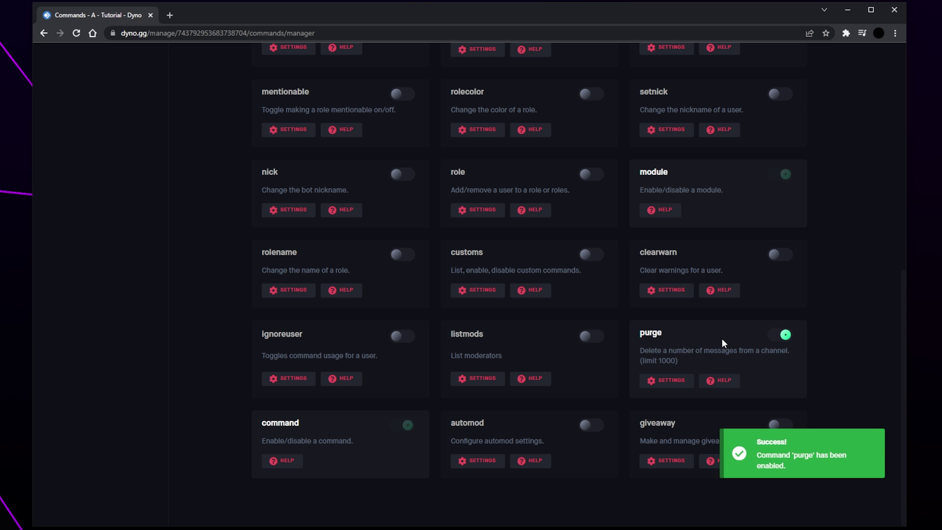
pyautogui.click(673, 382)
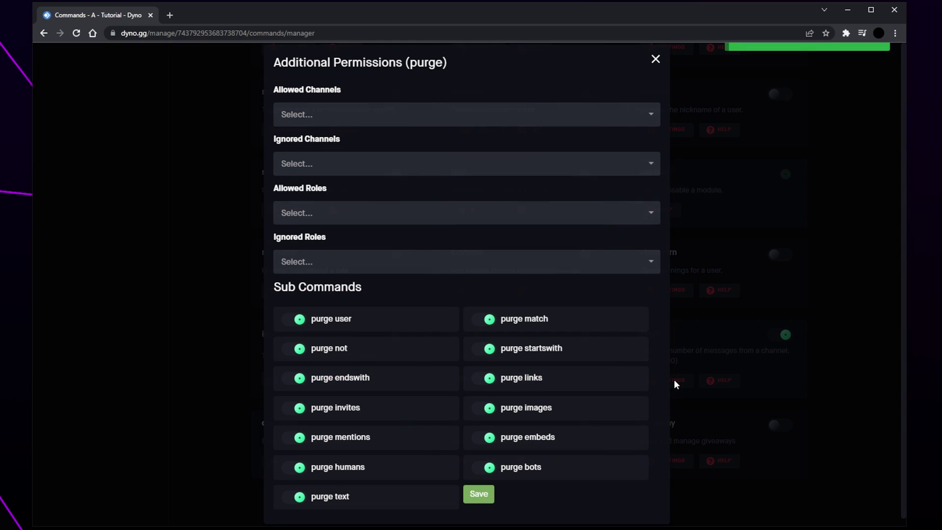
pyautogui.click(383, 215)
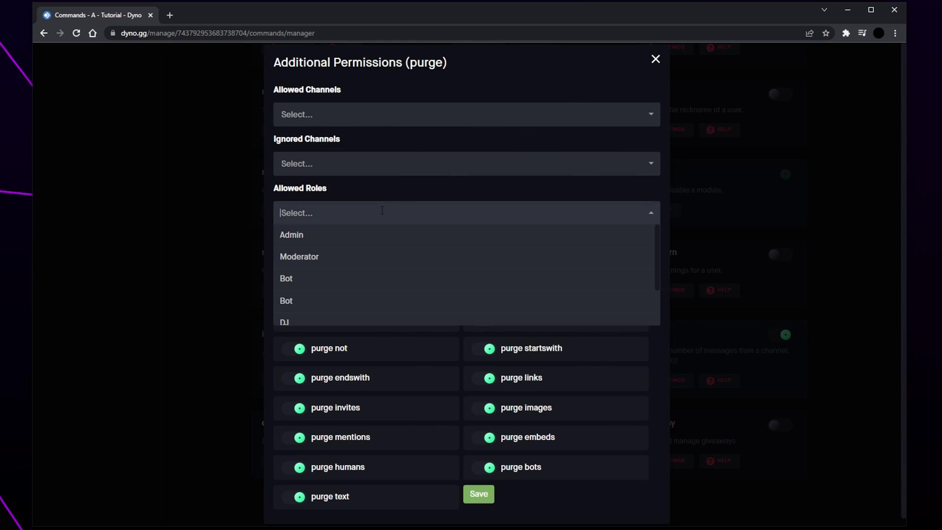
pyautogui.click(329, 239)
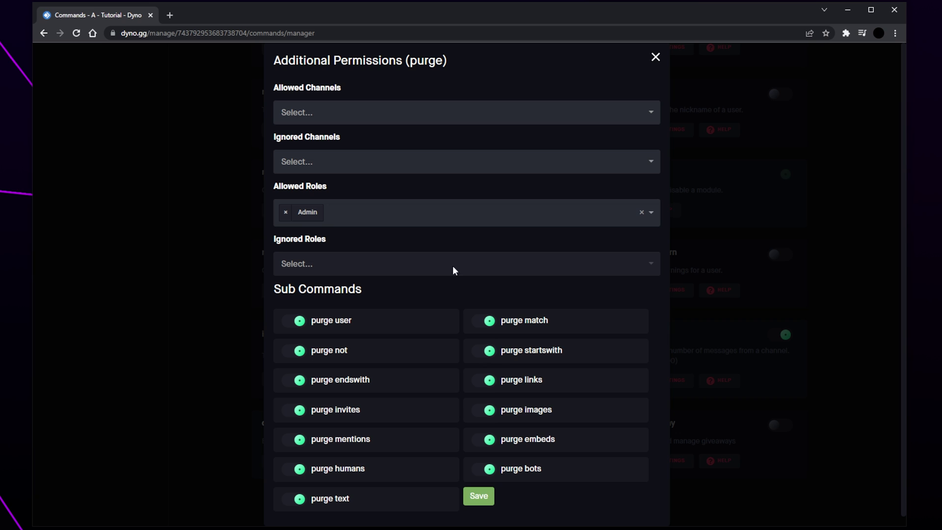
pyautogui.click(480, 497)
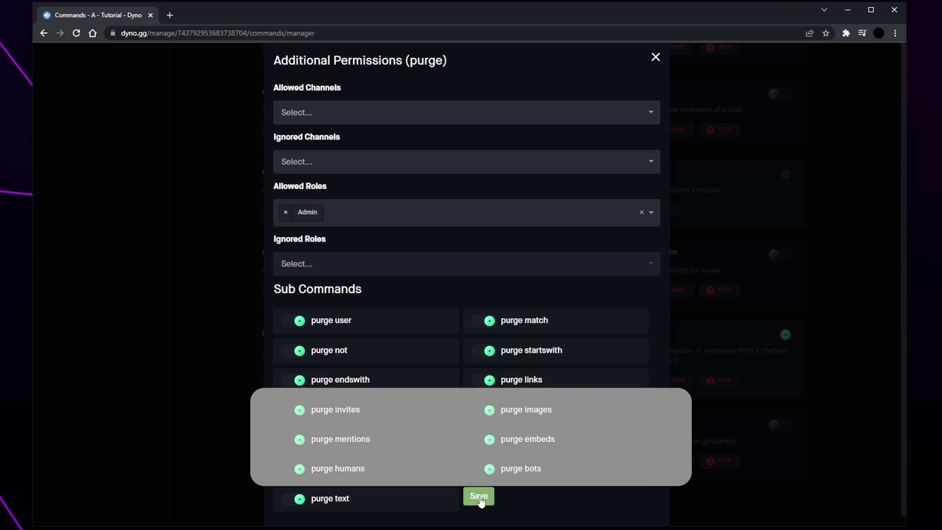
pyautogui.click(480, 497)
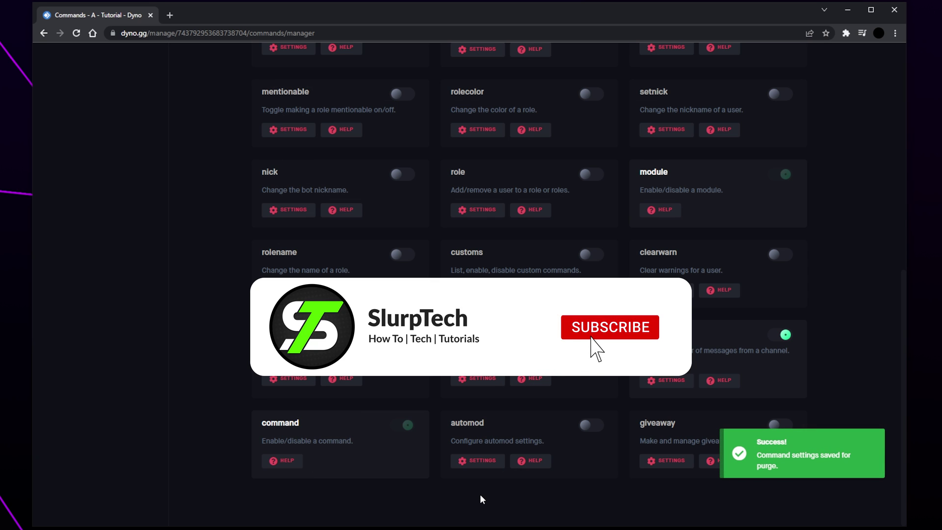
pyautogui.scroll(6, 480, 498)
pyautogui.scroll(3, 480, 494)
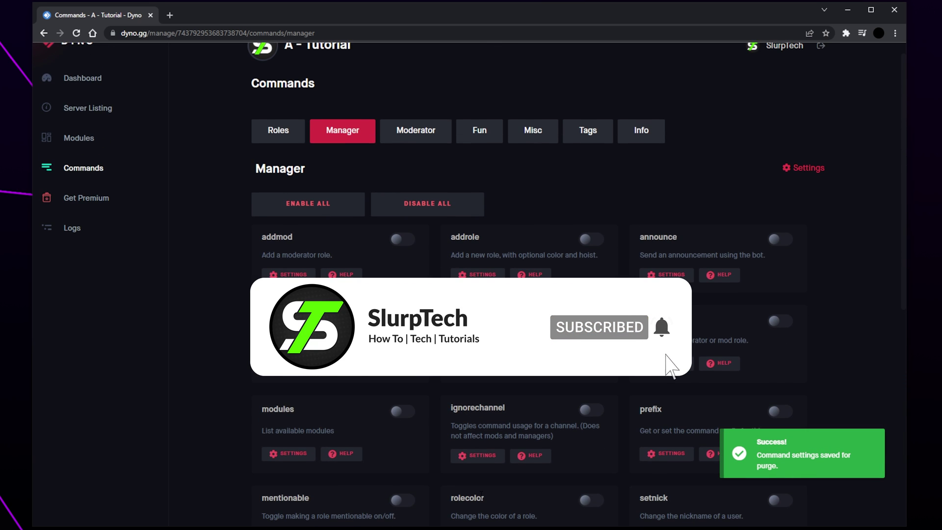